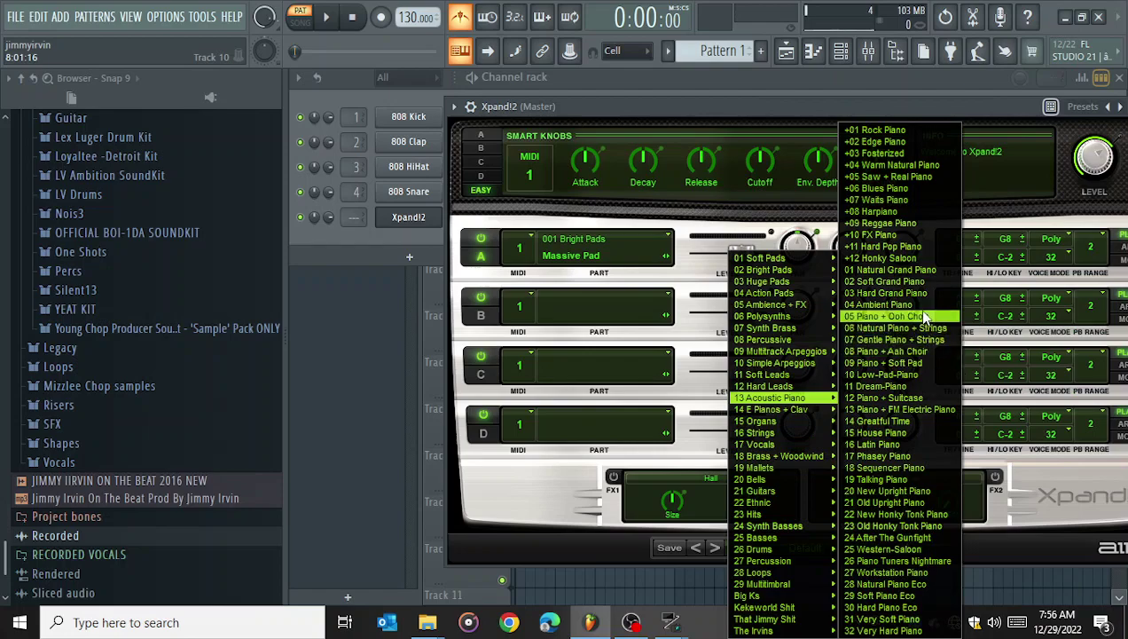
- Load the 04 Ambient Piano preset in Xpand!2 and open that channel's piano roll
left_click(883, 304)
right_click(430, 228)
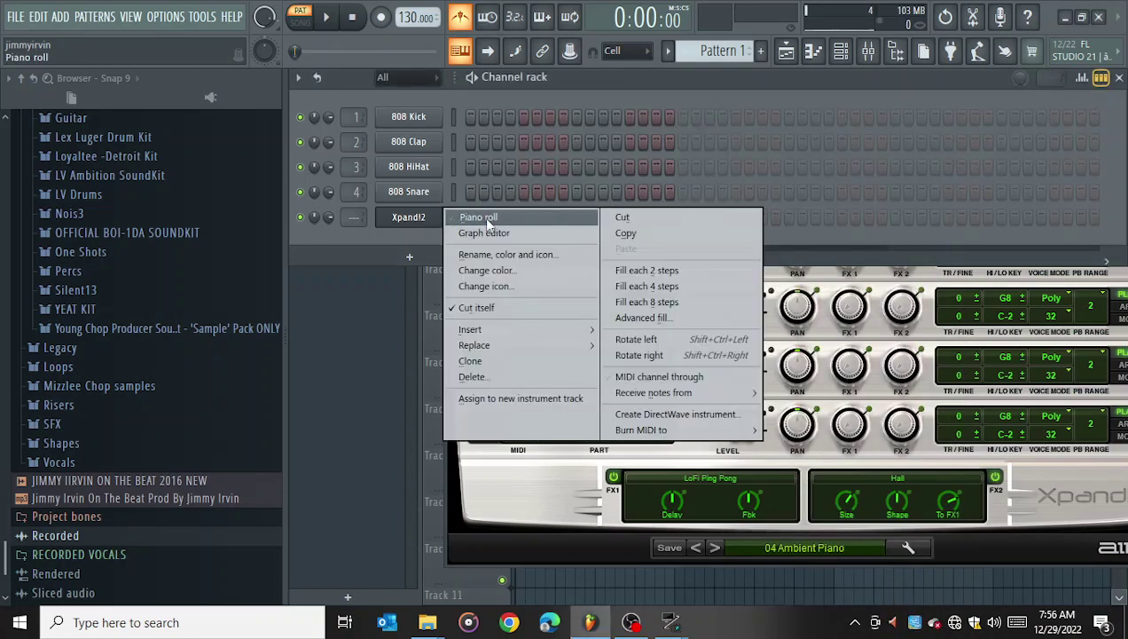
left_click(483, 216)
scroll(345, 314, "down", 3)
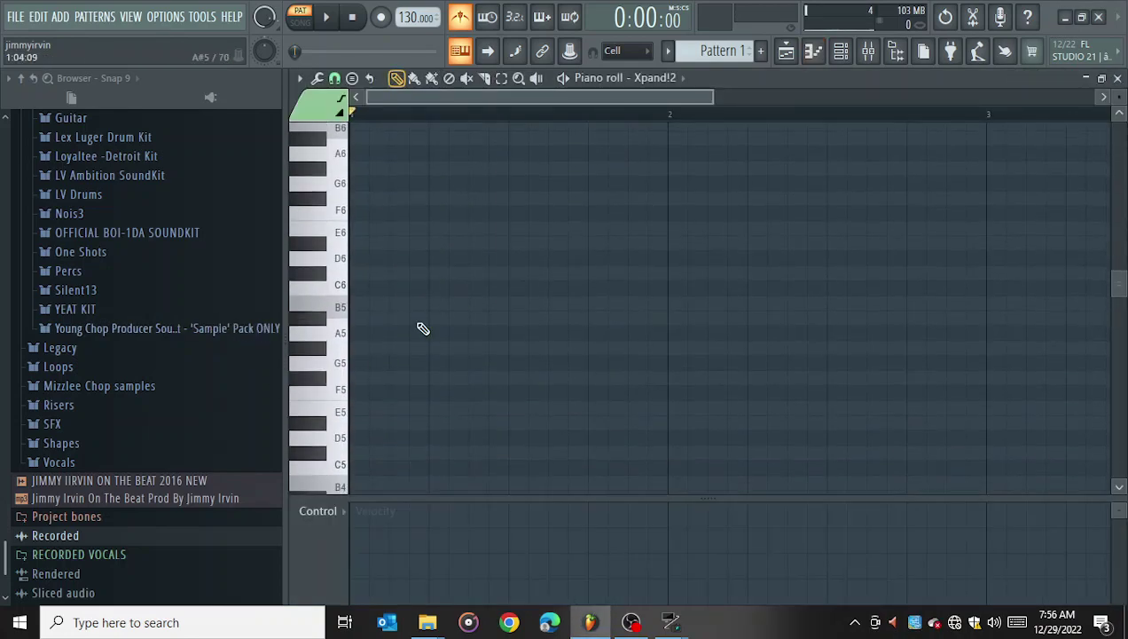
- Draw a one-bar chord of B5, D#6, F#6 and A#6 at the start of bar 1 and play it back
left_click(372, 352)
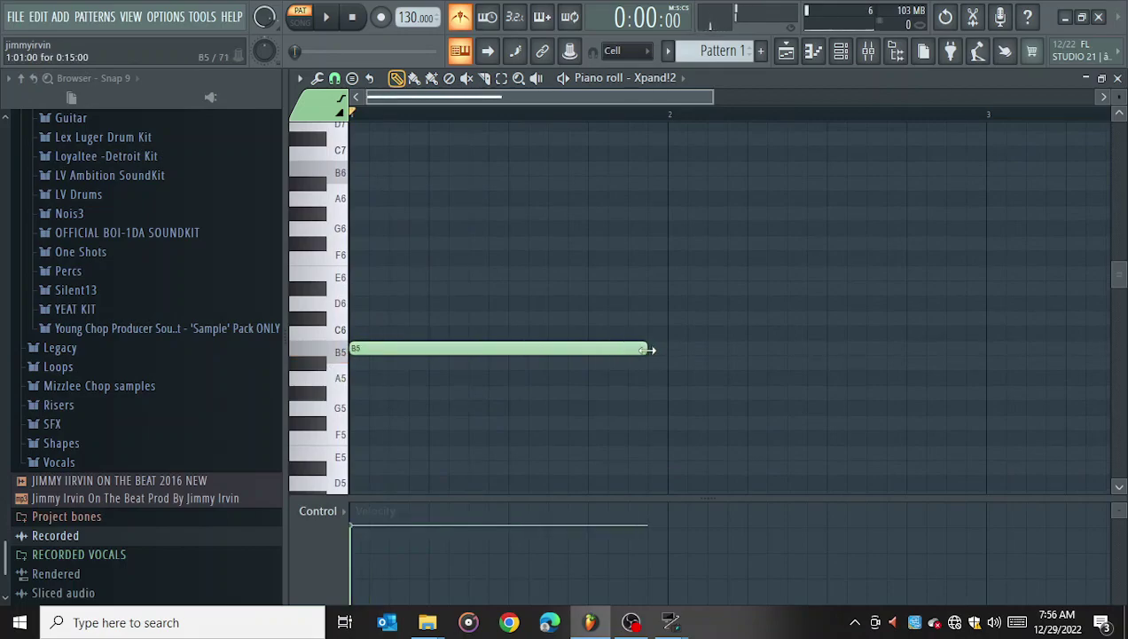
left_click(357, 289)
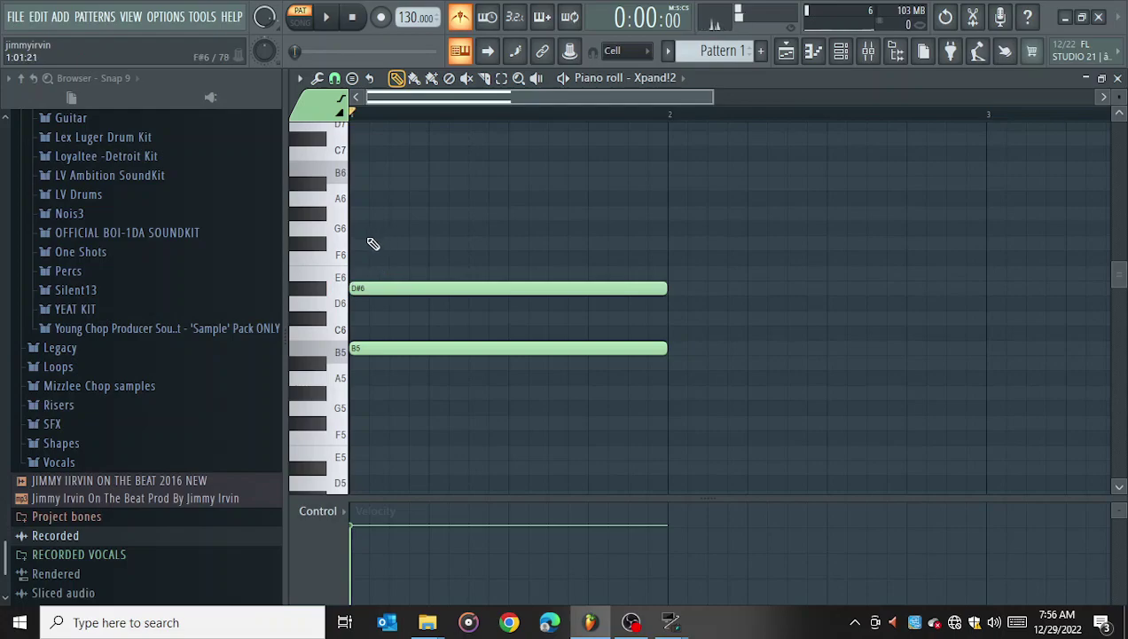
left_click(363, 244)
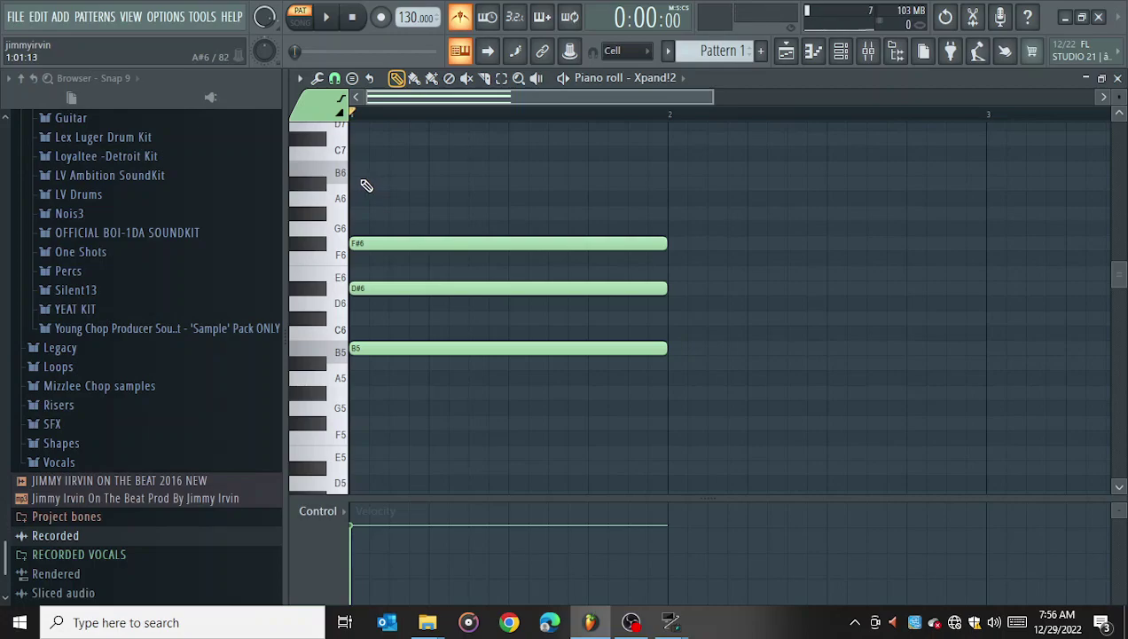
key("space")
key("space")
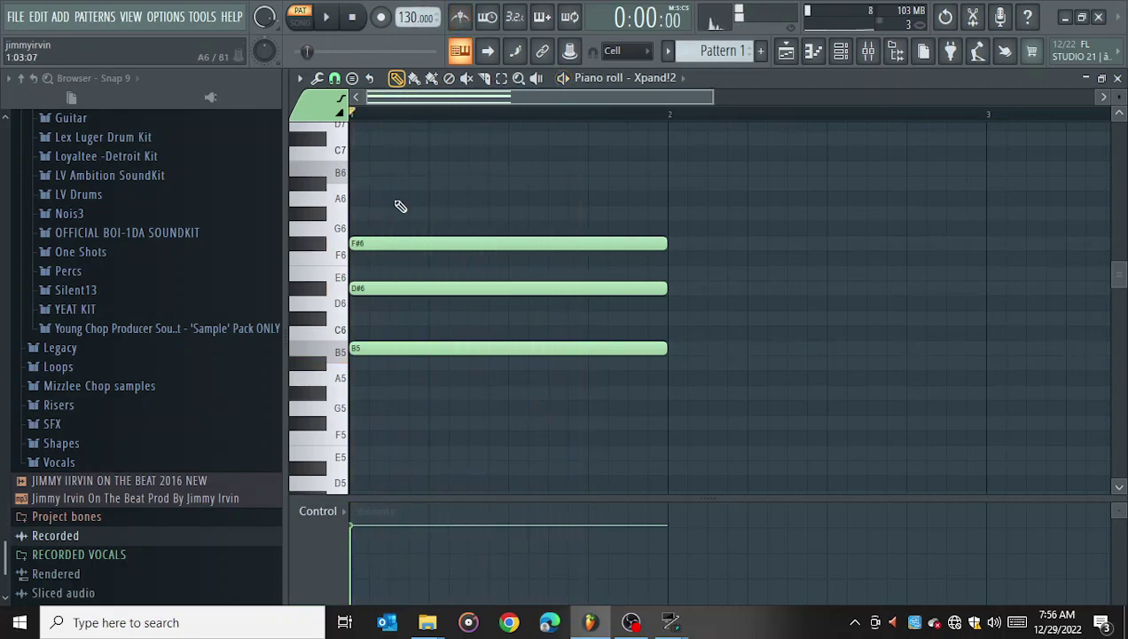
left_click(359, 184)
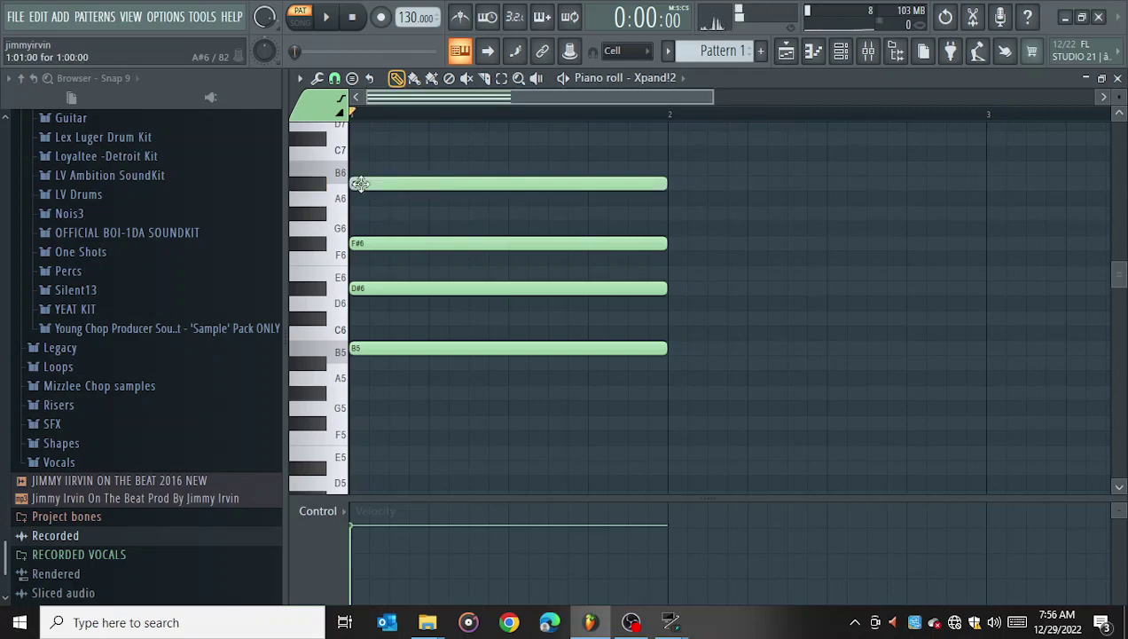
key("space")
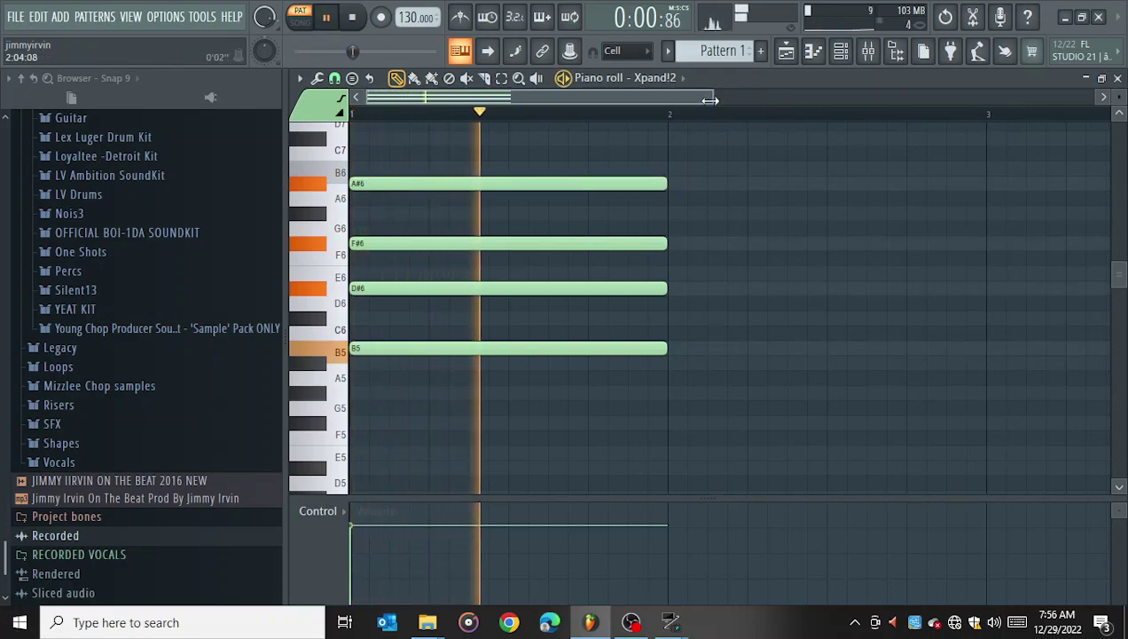
key("space")
- Shorten the first chord to 12 steps and draw a second chord of G#5, B5, D#6 and F#6 directly after it
left_click_drag(712, 99, 1096, 99)
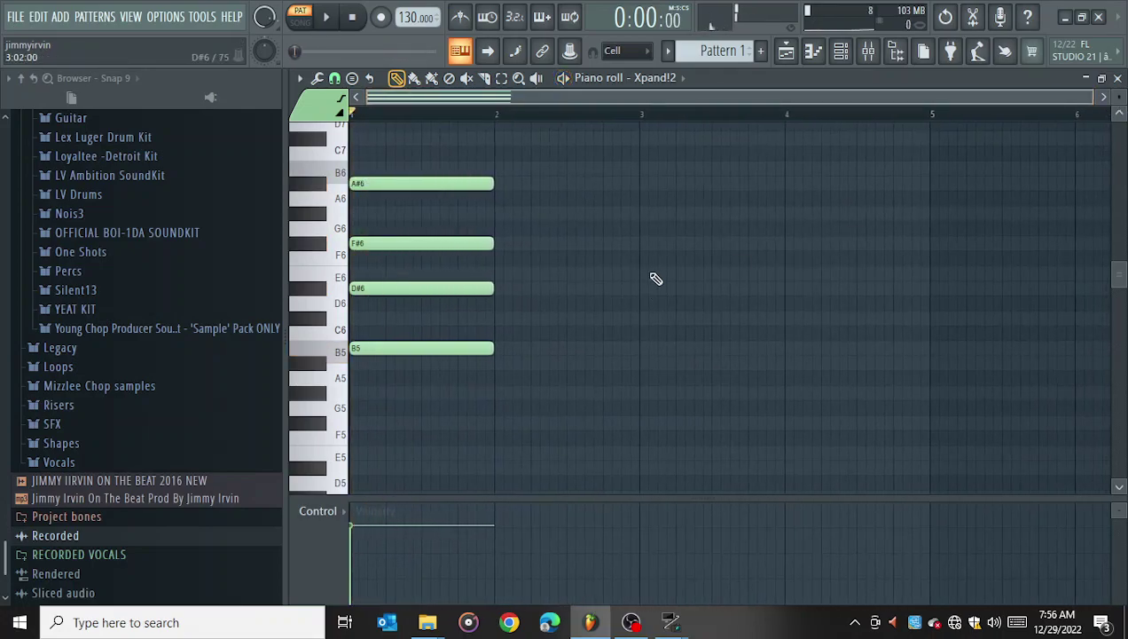
left_click_drag(479, 477, 492, 173)
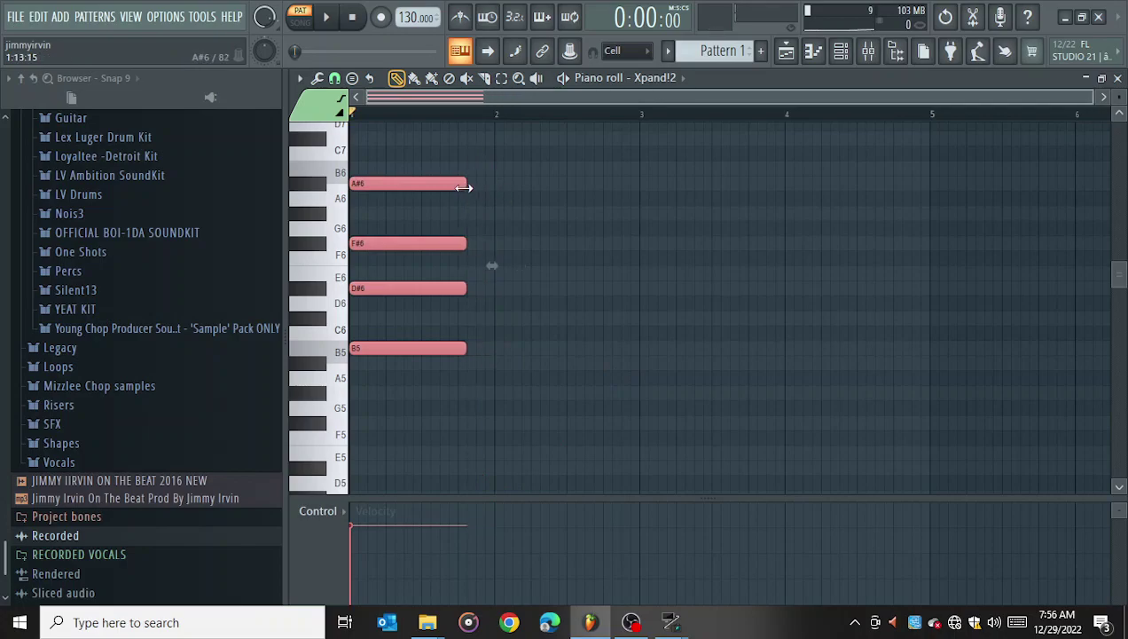
left_click(463, 395)
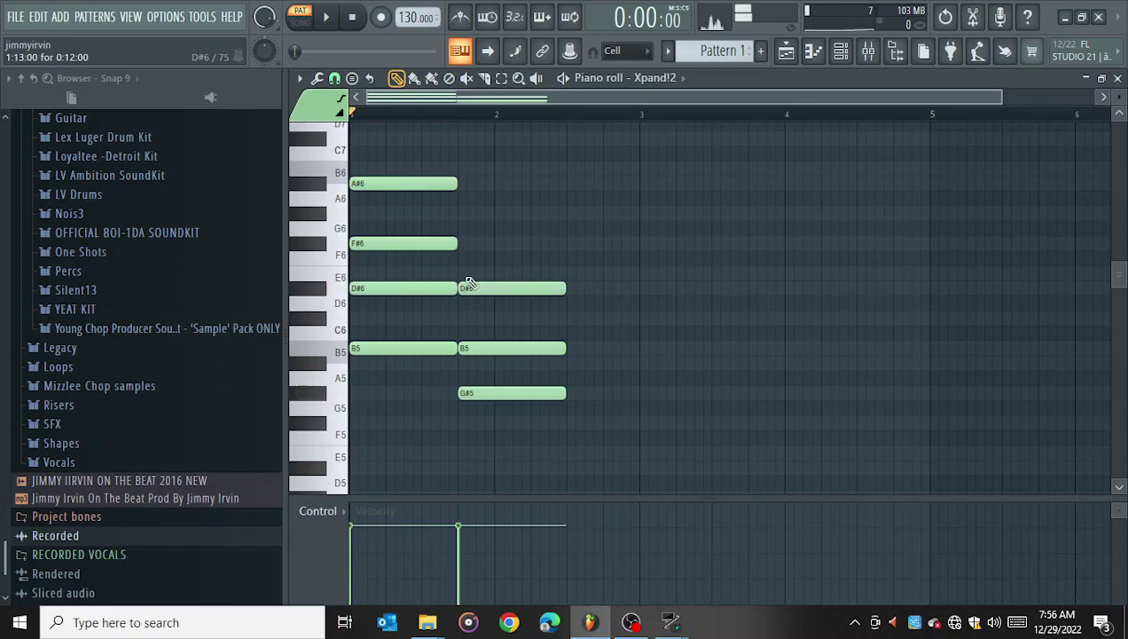
left_click(468, 246)
left_click_drag(516, 246, 507, 245)
key("space")
- Extend the second chord to the start of bar 3 and duplicate both chords into bars 3 and 4
left_click_drag(549, 435, 642, 244)
key("space")
left_click(670, 184)
right_click(672, 186)
key("ctrl+b")
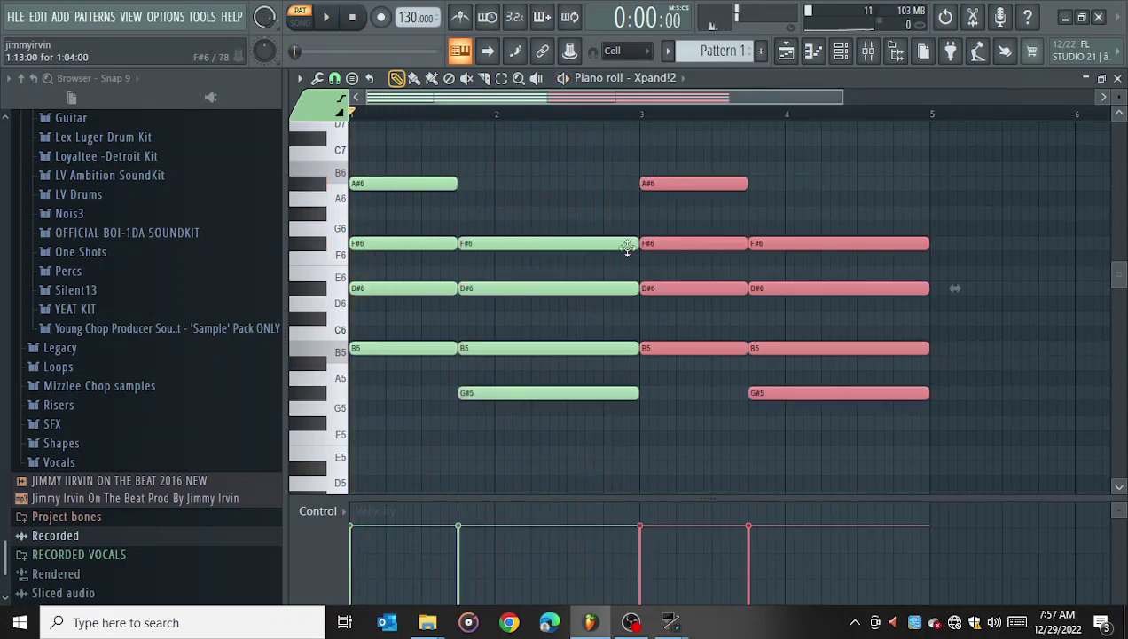
- Copy the lowest note of each chord, B5 and G#5 in both halves, and transpose the copies down by octaves as bass notes
scroll(648, 246, "down", 3)
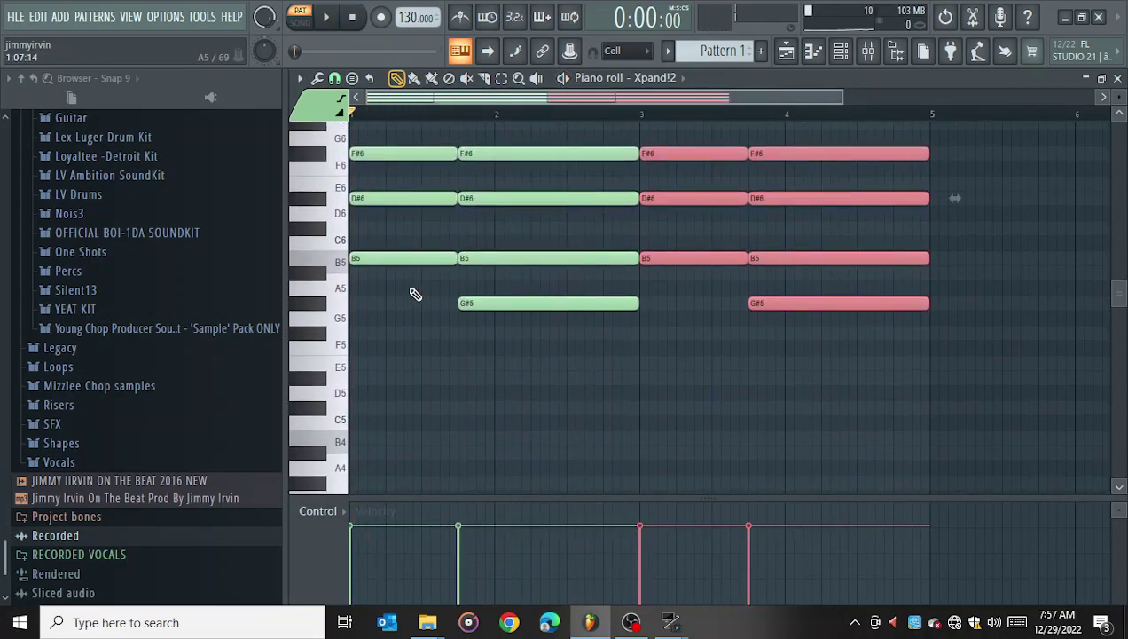
left_click(406, 257)
left_click(519, 303, "shift")
left_click(703, 257, "shift")
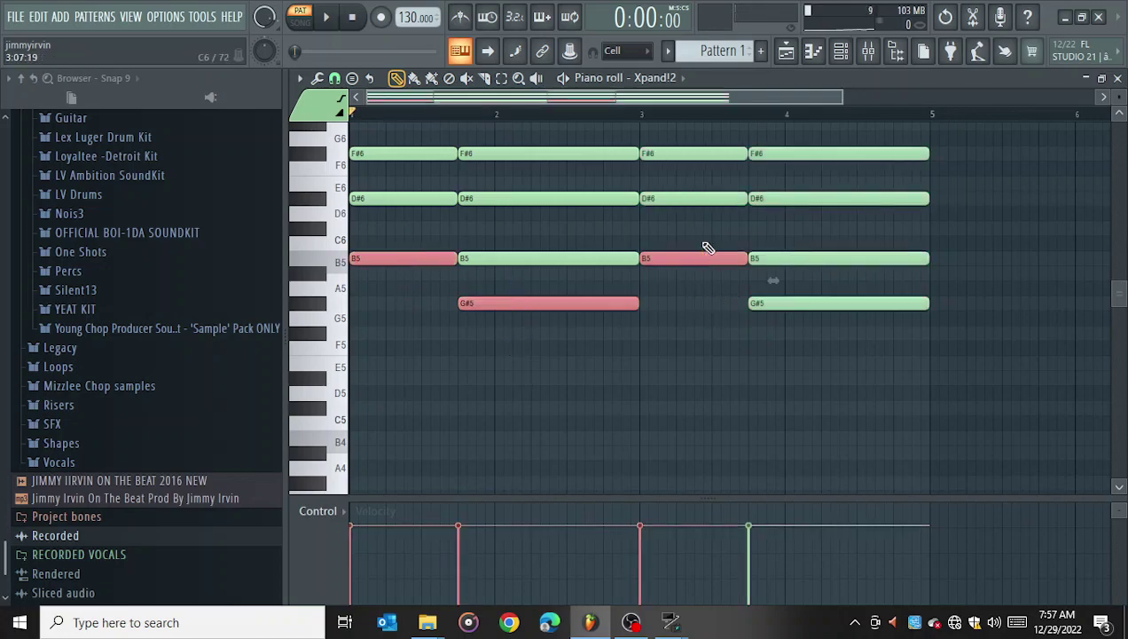
left_click(777, 303, "shift")
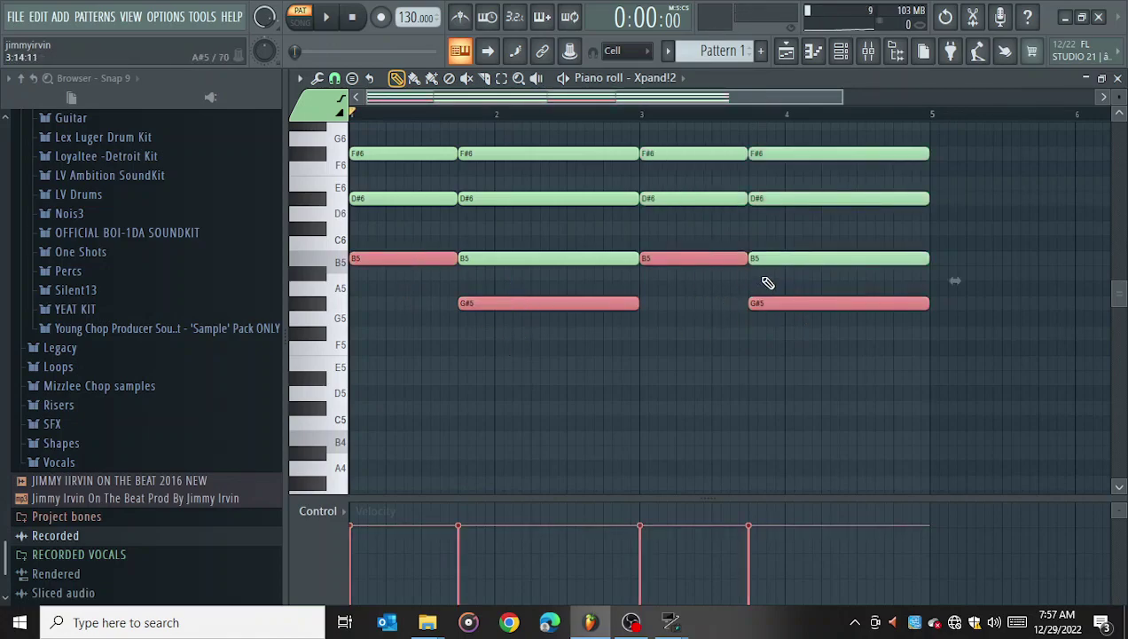
key("ctrl+c")
key("ctrl+v")
key("ctrl+Down")
key("Delete")
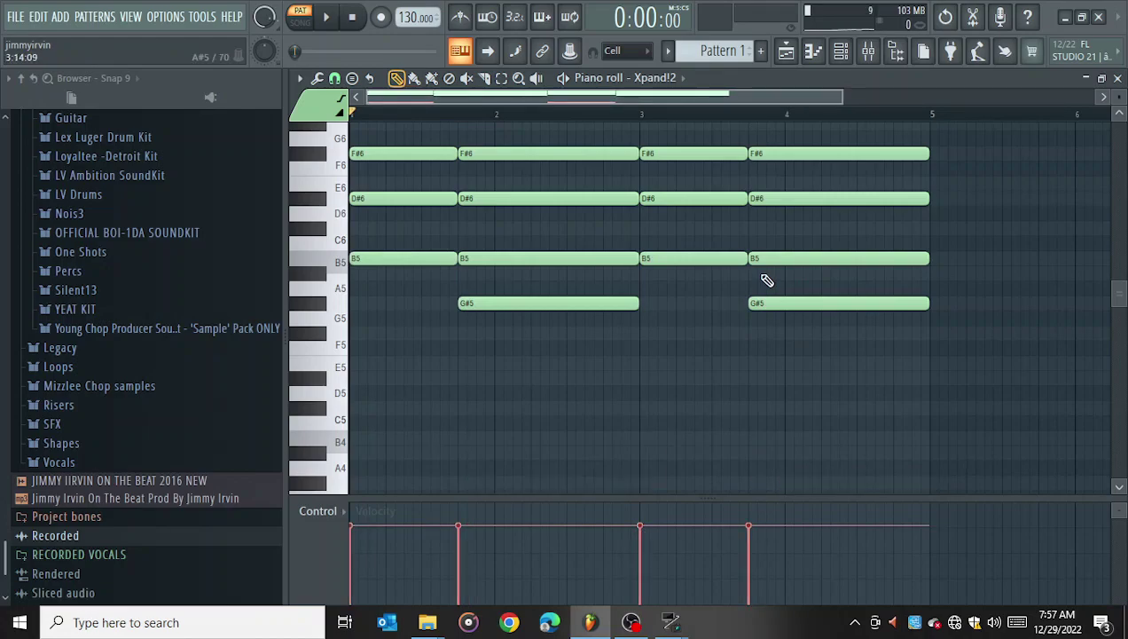
- Play back the chord progression and add a second Xpand!2 instrument channel to the channel rack
key("space")
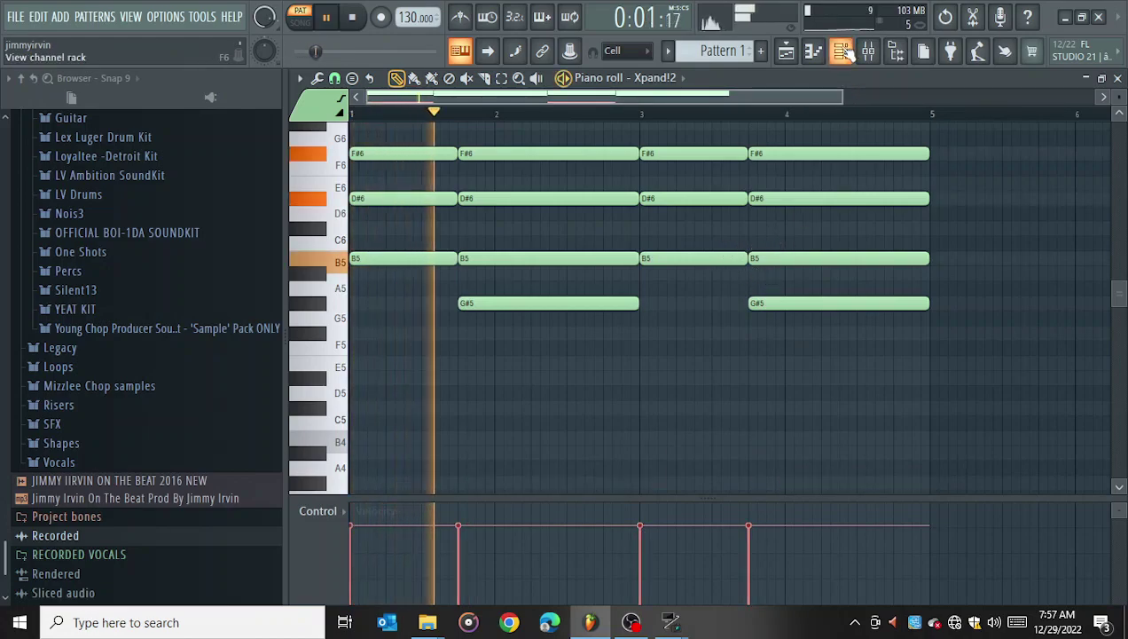
left_click(895, 52)
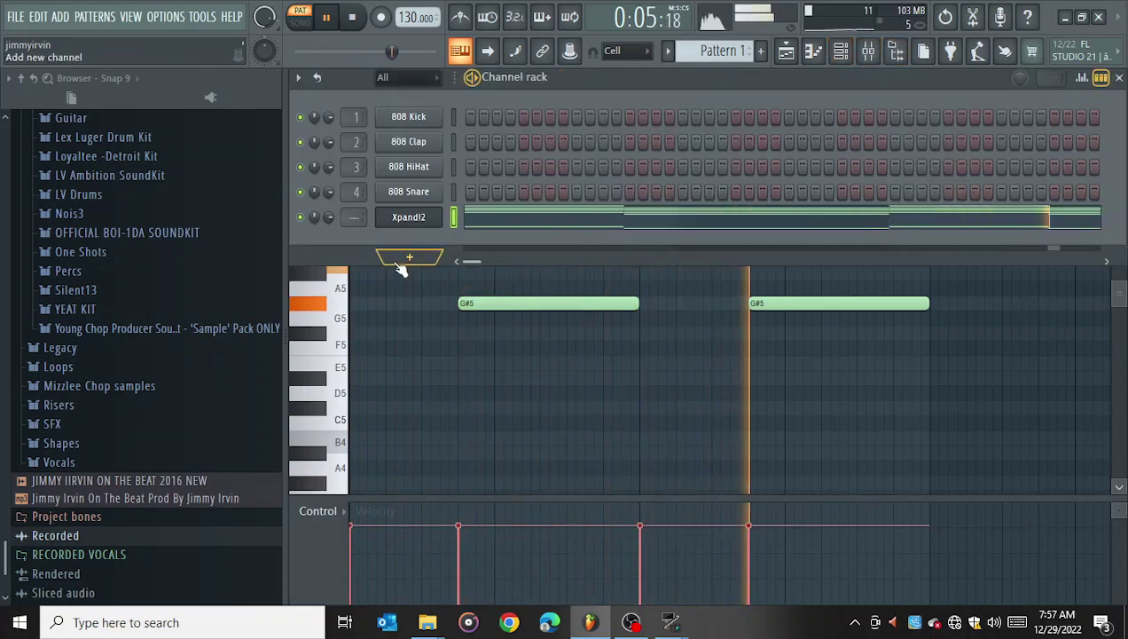
key("space")
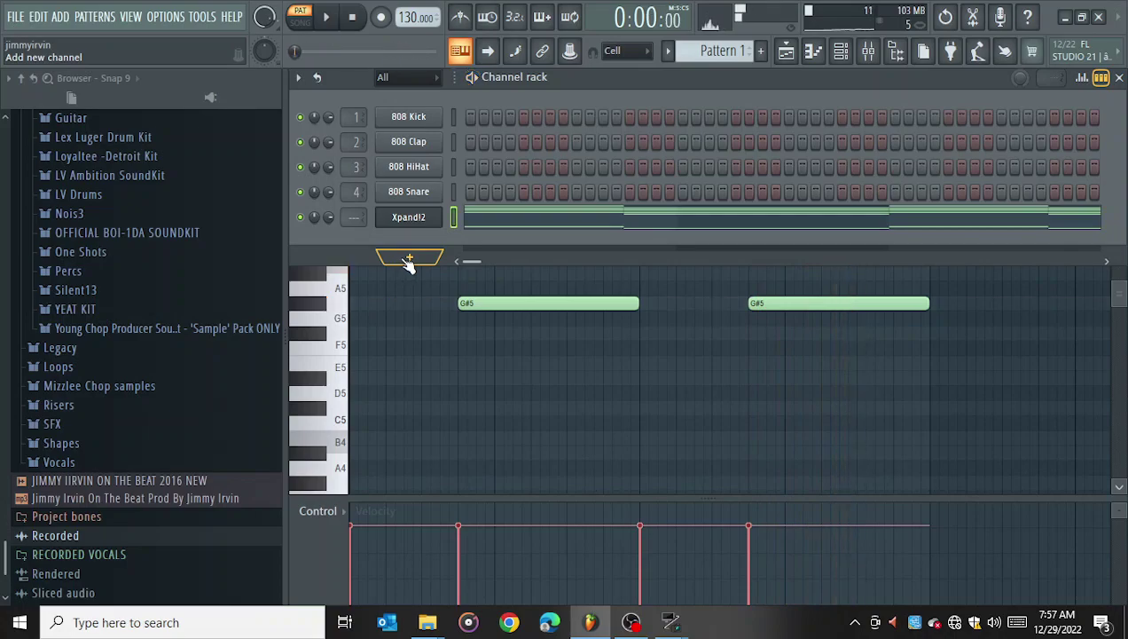
left_click(422, 260)
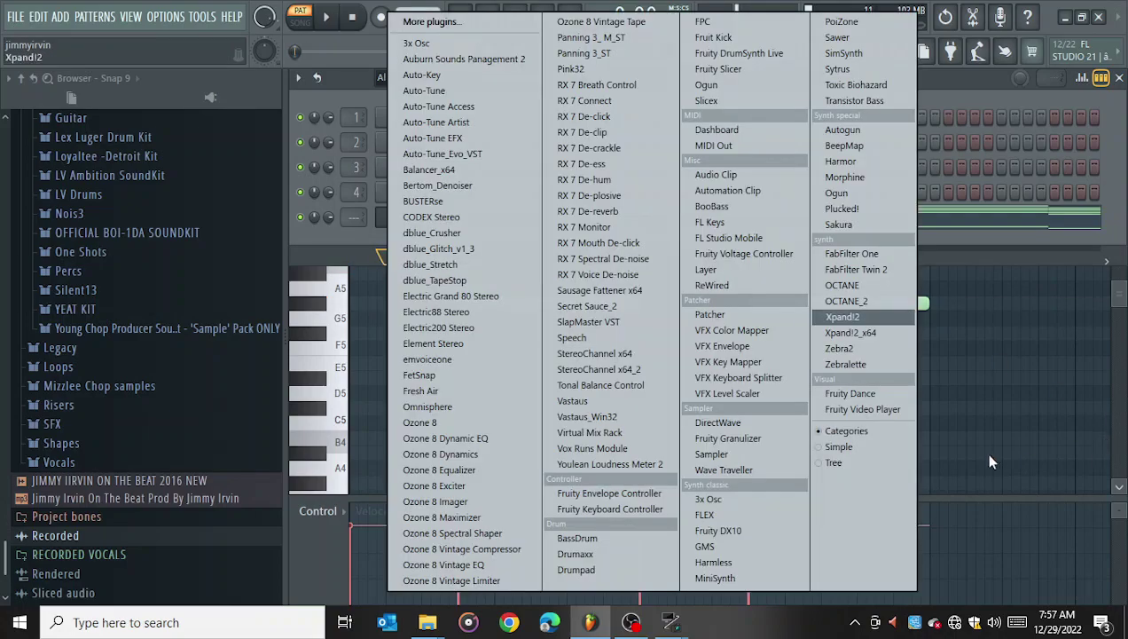
left_click(858, 316)
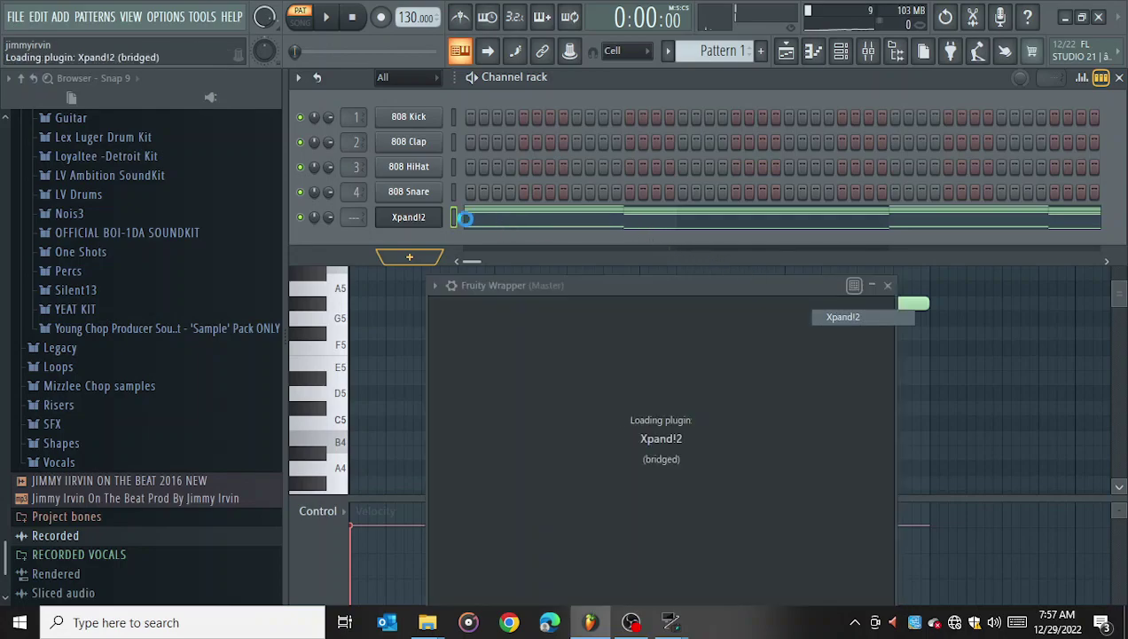
- Copy the notes of the first Xpand!2 channel into Xpand!2 #2 and play both channels together
right_click(419, 222)
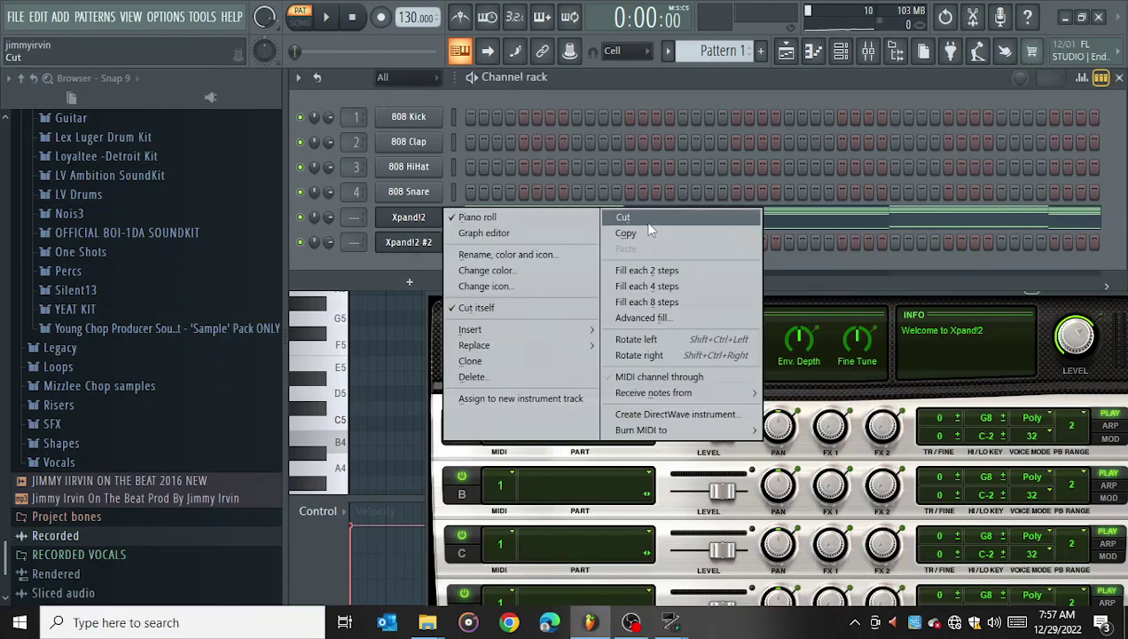
left_click(401, 248)
right_click(399, 249)
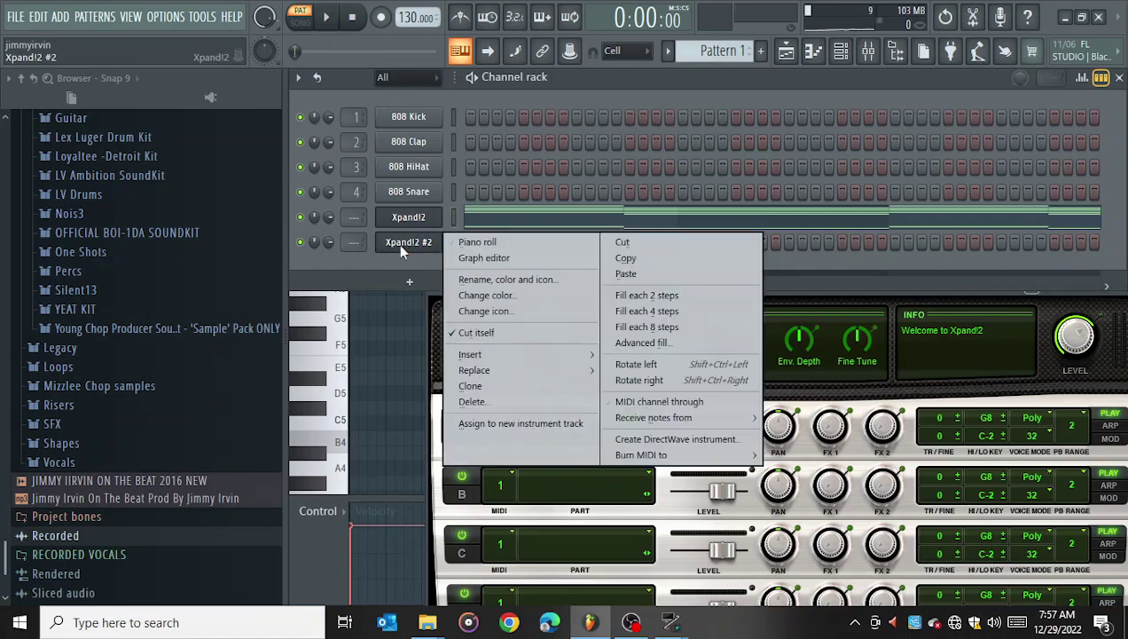
left_click(671, 273)
key("space")
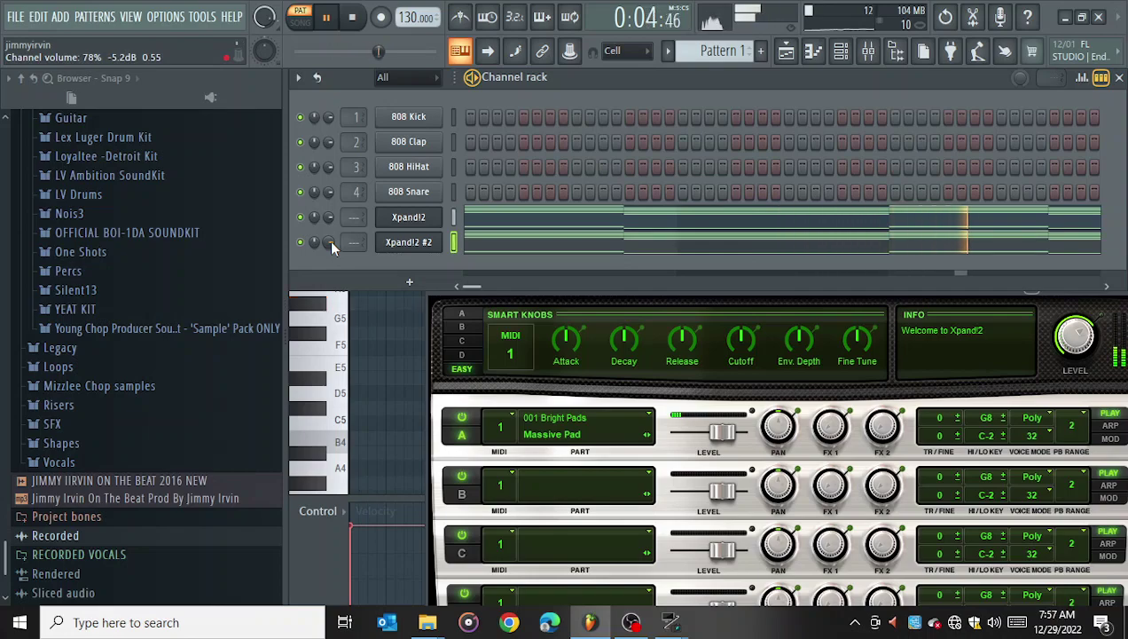
- Add a third Xpand!2 channel and load its Polysynths preset +01 All Purpose Stack
left_click(421, 283)
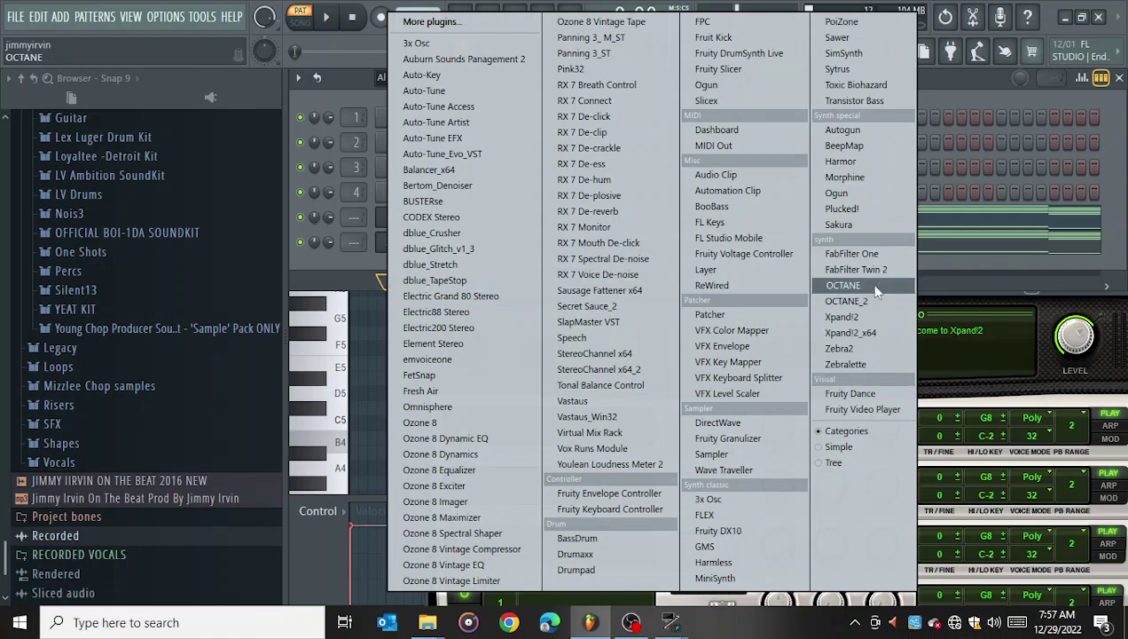
left_click(847, 317)
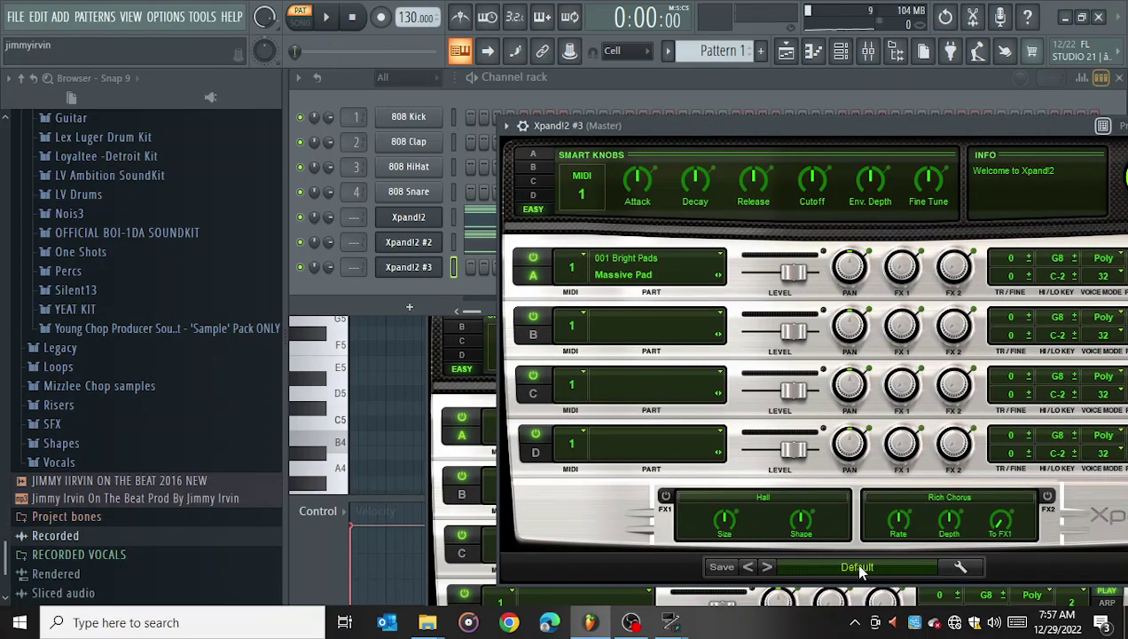
left_click(859, 569)
mouse_move(873, 321)
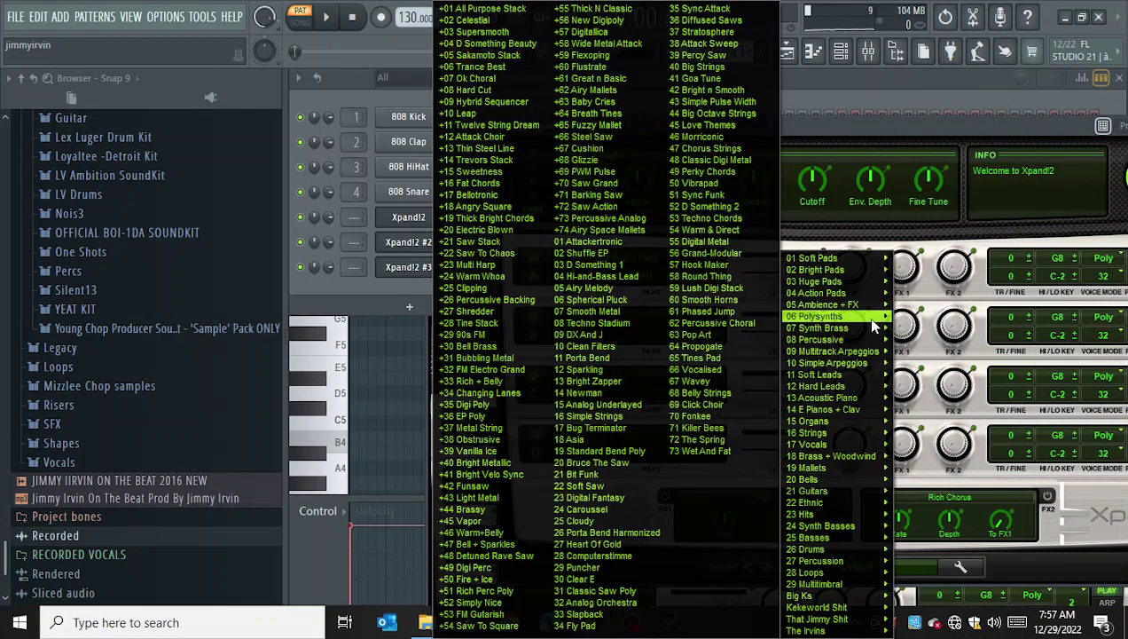
mouse_move(843, 339)
left_click(503, 8)
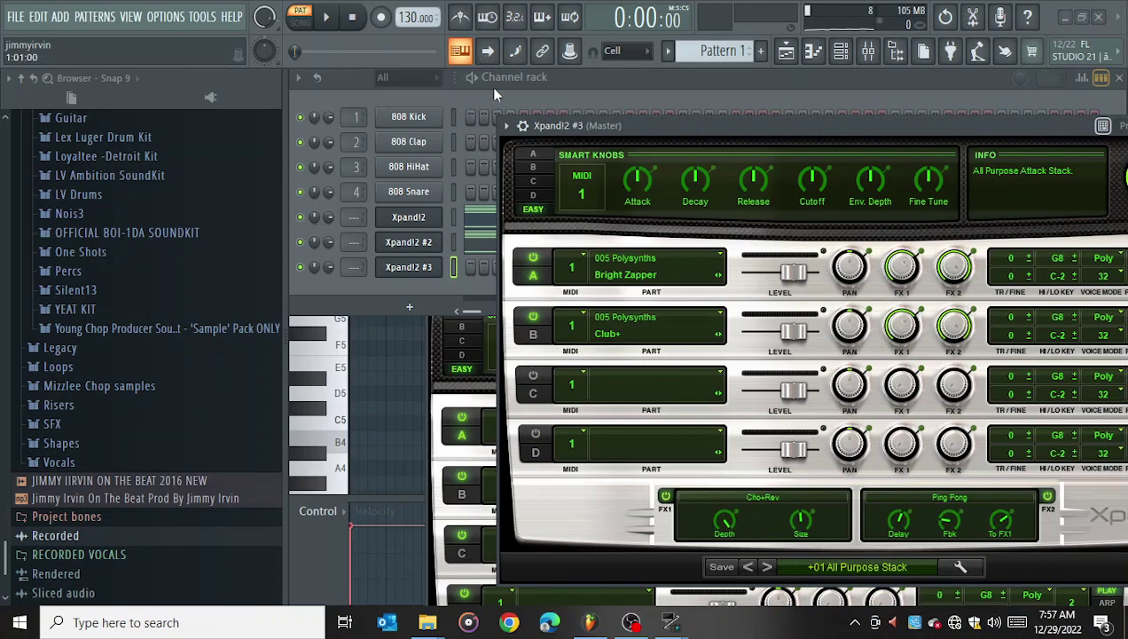
- Open the piano roll of Xpand!2 #3, place a short two-step B5 note at the start of bar 1 and start playback
left_click(593, 81)
right_click(435, 275)
left_click(475, 259)
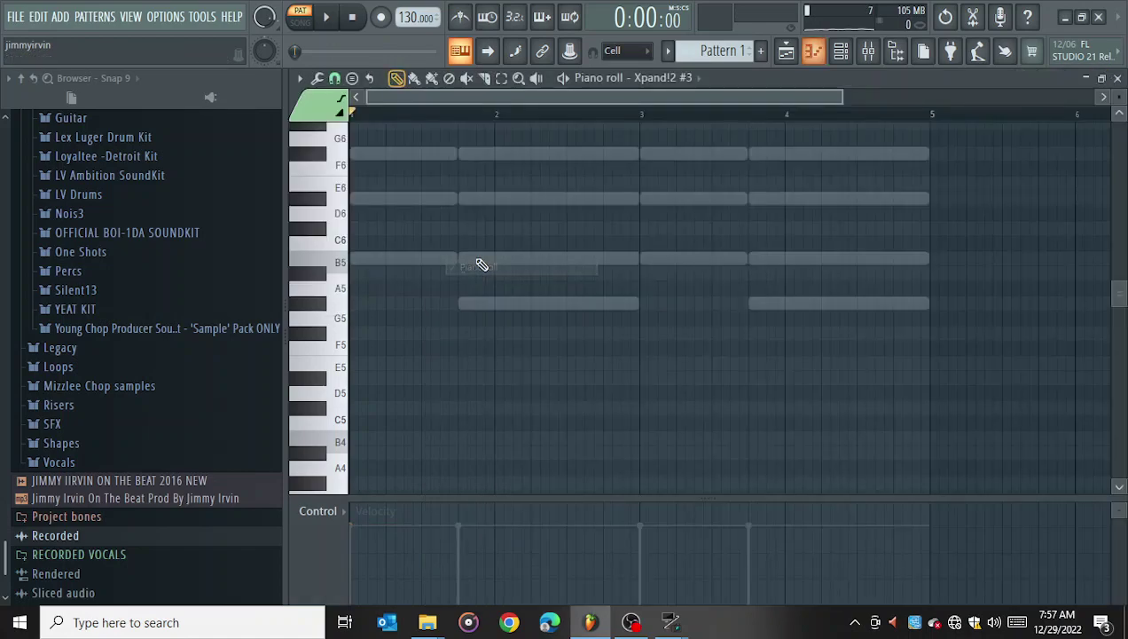
left_click(353, 258)
left_click_drag(525, 262, 366, 260)
key("space")
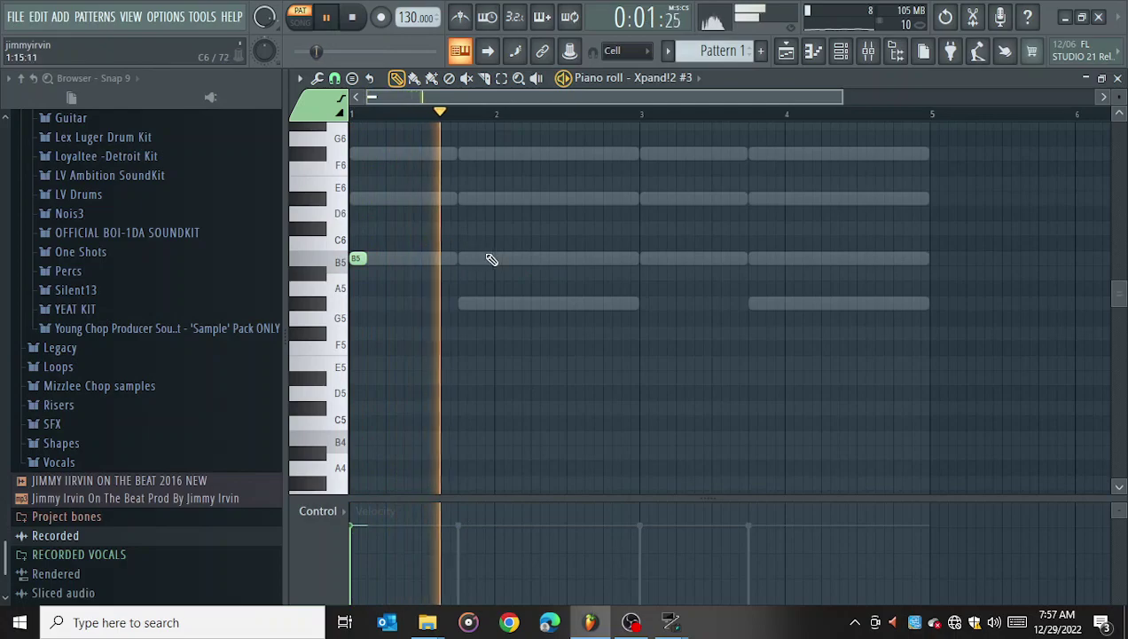
- Add short melody notes during playback: G#5 twice in bar 2, B5 and D#6 in bar 3, B5 and G#5 in bar 4
left_click(538, 303)
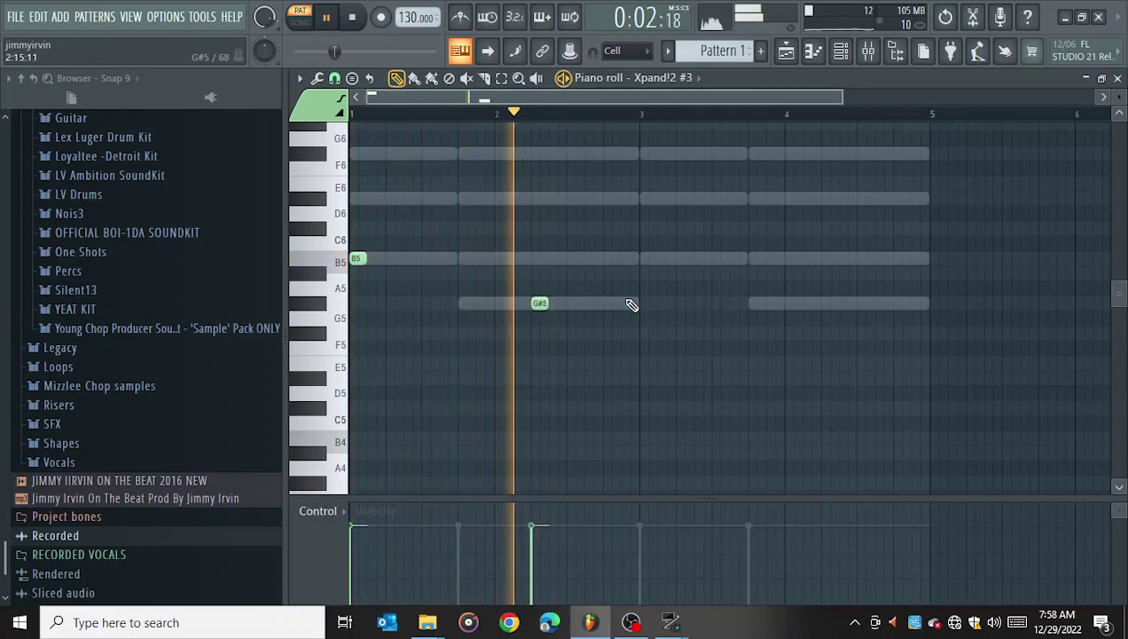
left_click(646, 258)
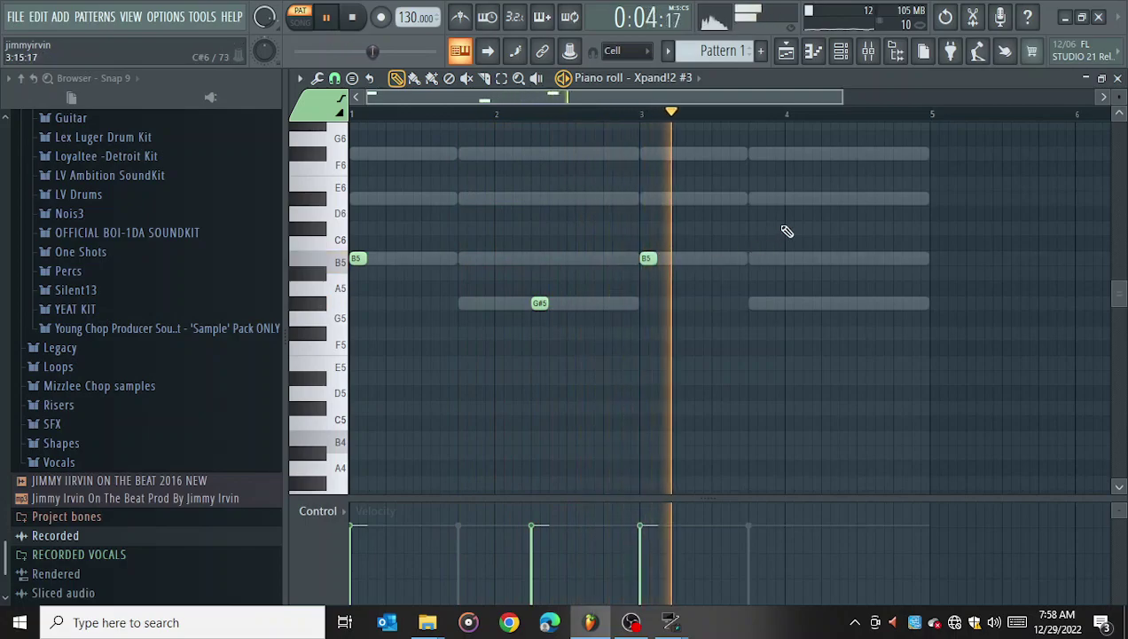
left_click(755, 199)
key("space")
key("space")
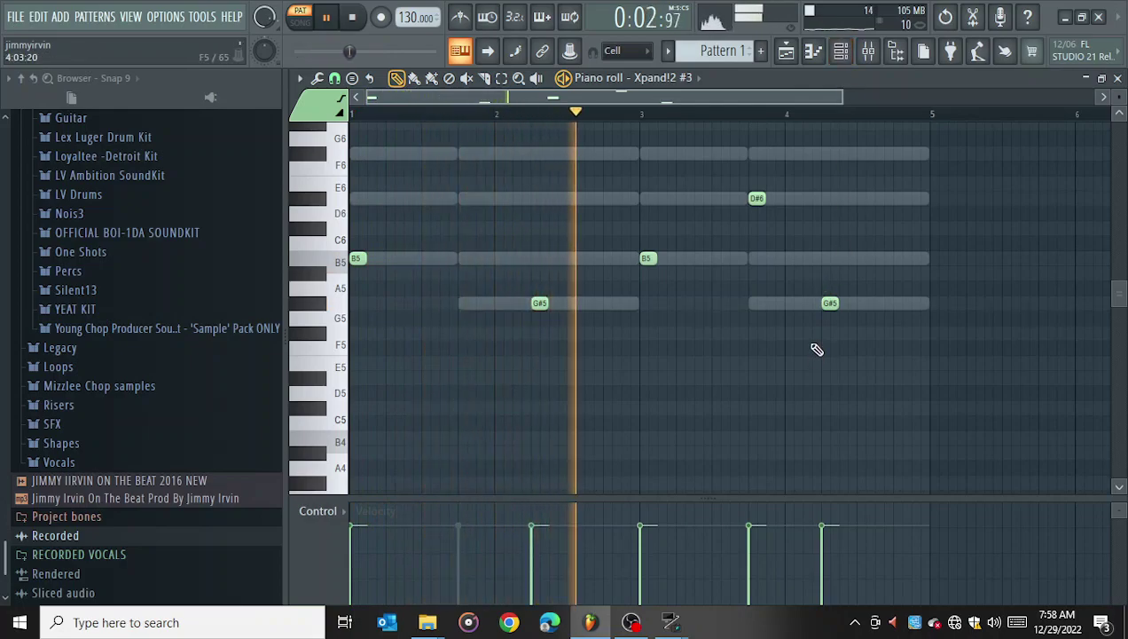
left_click(807, 260)
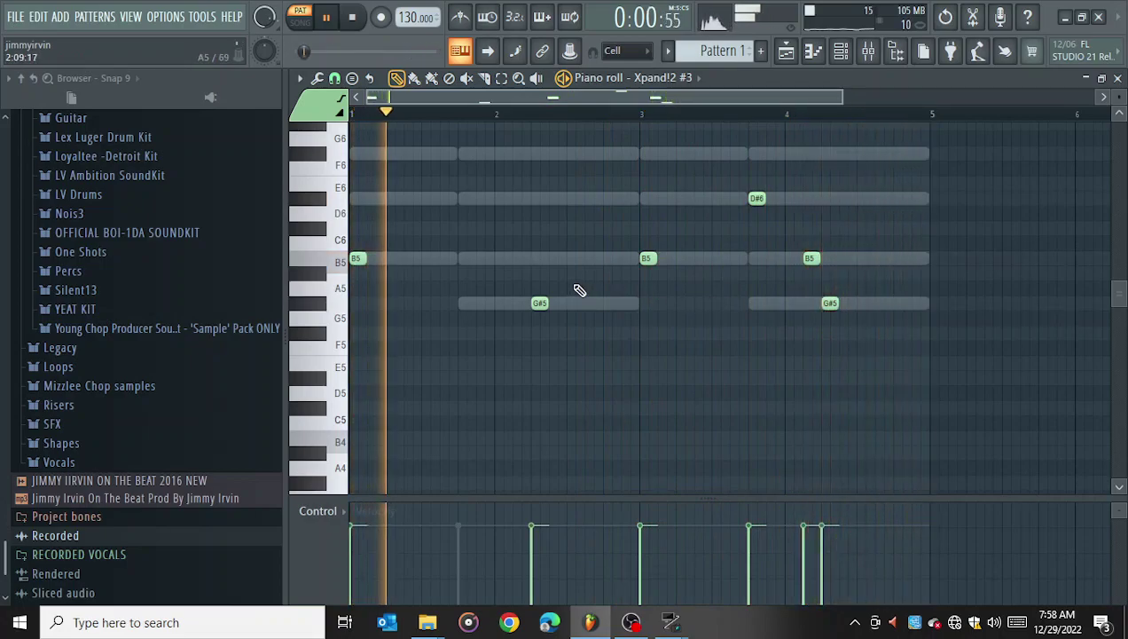
left_click(625, 304)
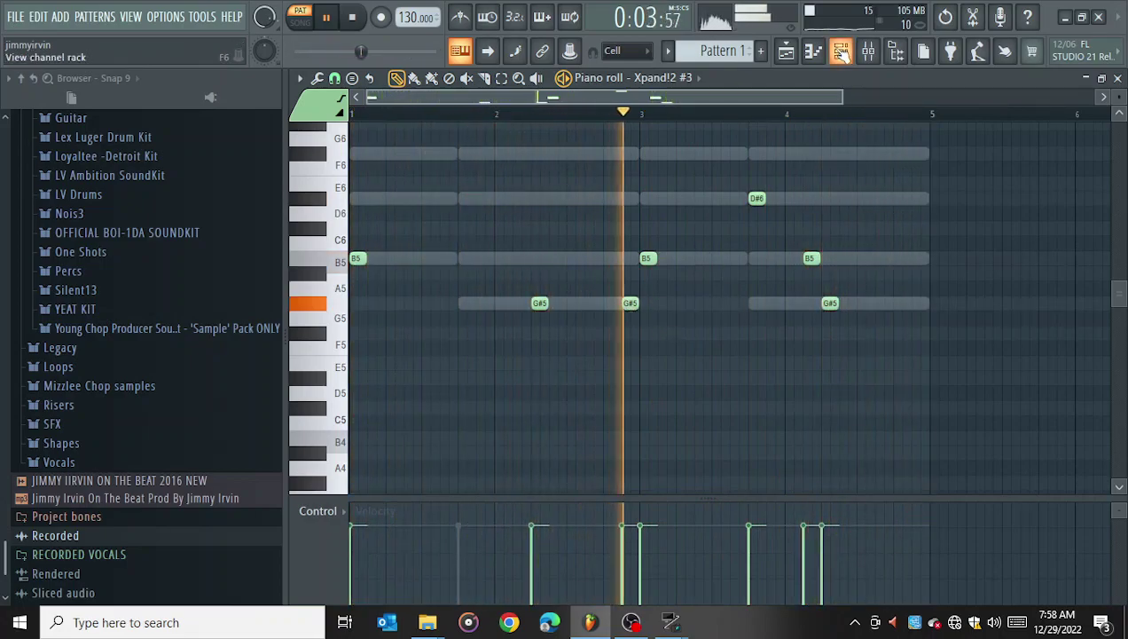
- Stop playback, add a fourth Xpand!2 channel and load its Strings preset +01 Bigger Legato Strings
key("F6")
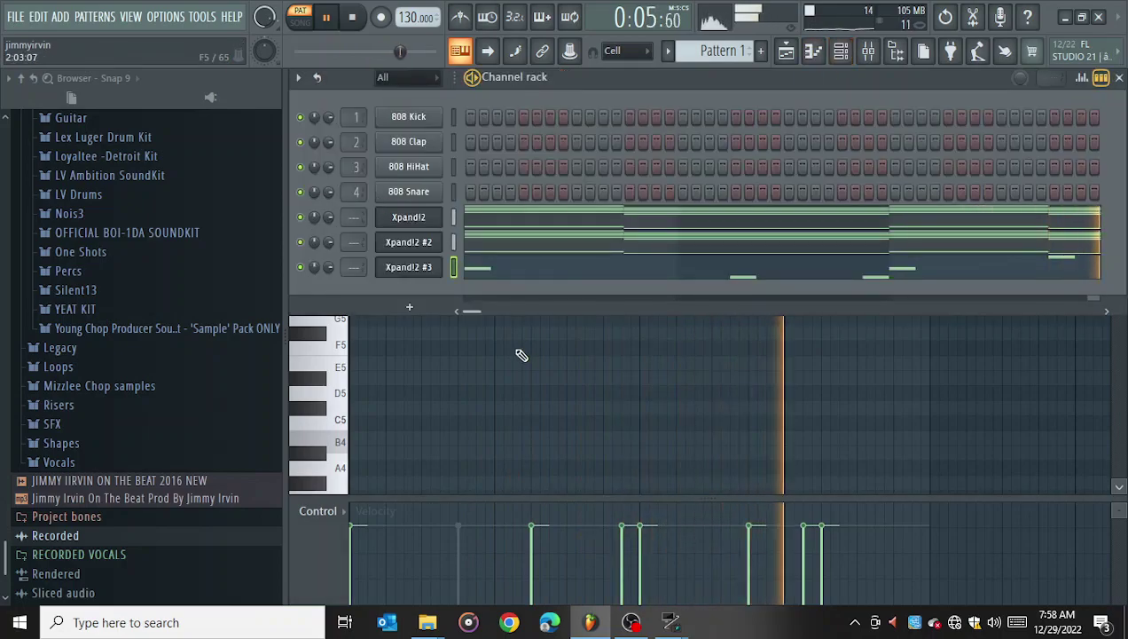
key("space")
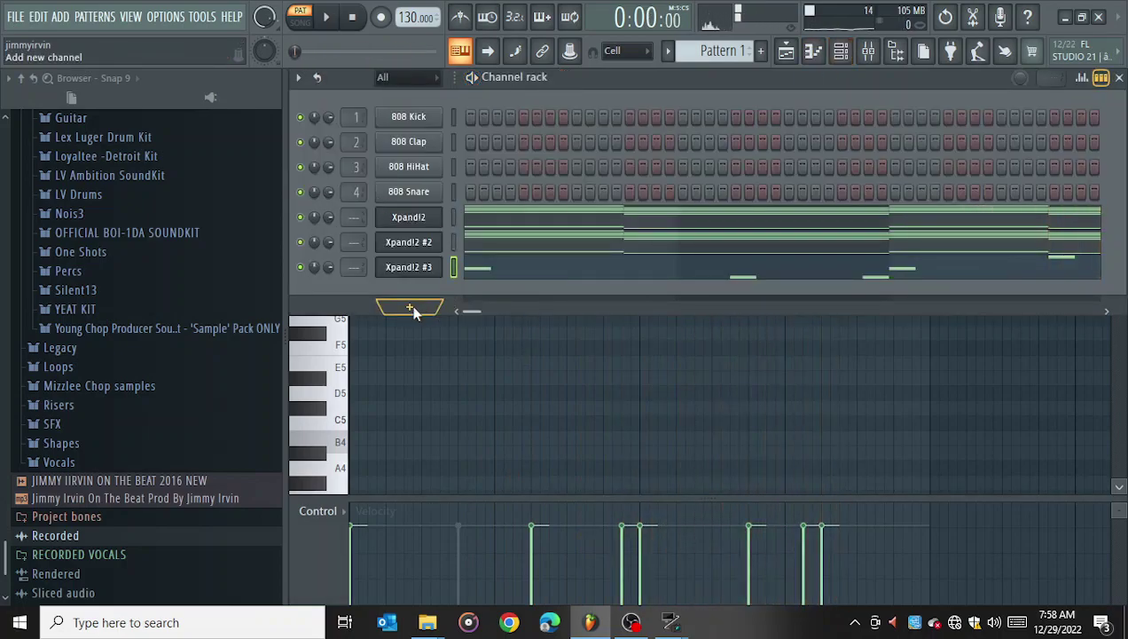
left_click(417, 312)
left_click(860, 323)
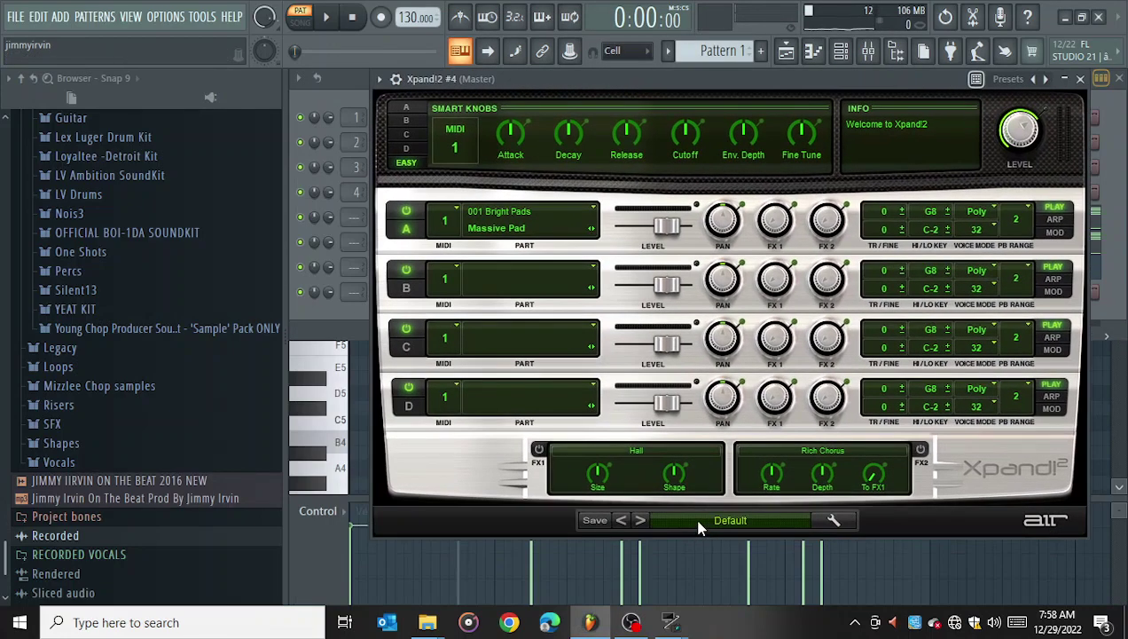
left_click(698, 527)
mouse_move(716, 434)
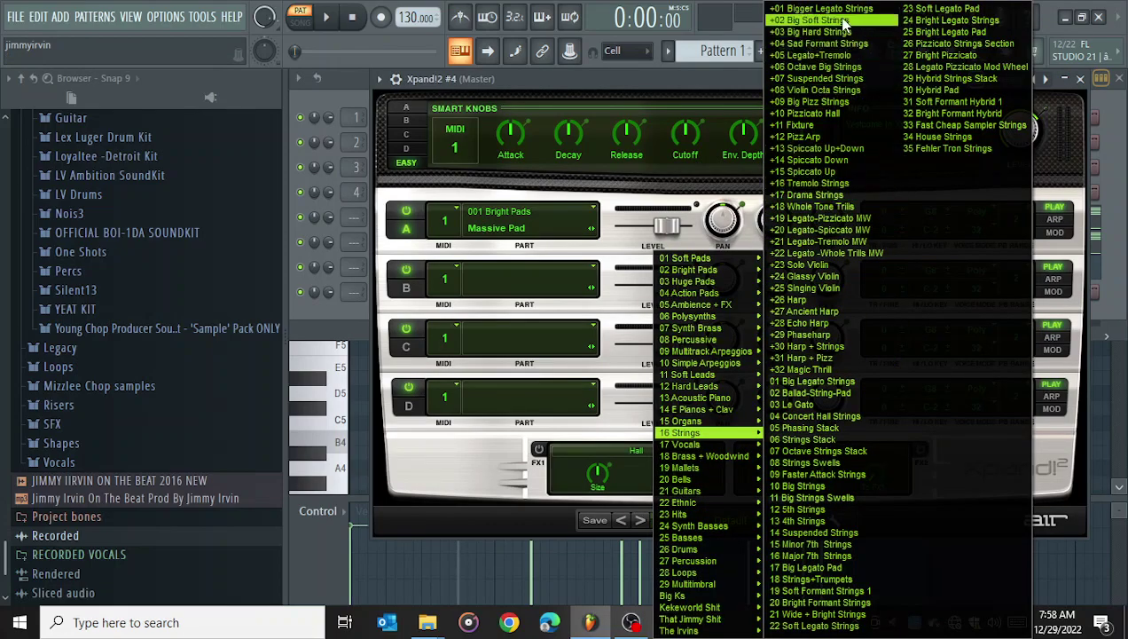
left_click(843, 9)
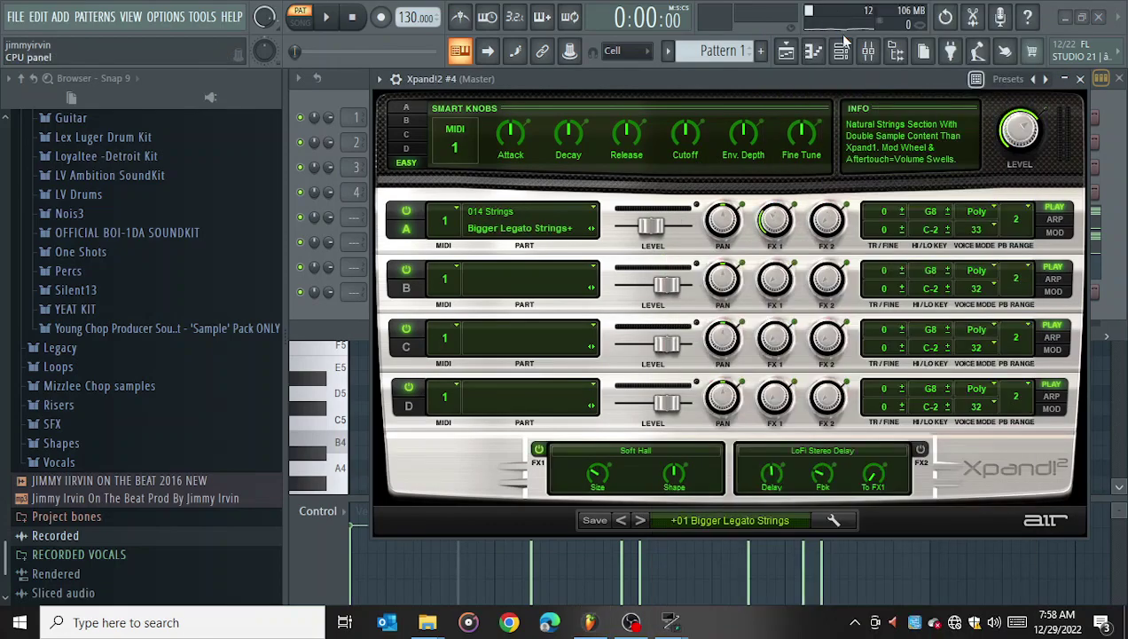
- In the piano roll of Xpand!2 #4, place twelve-step B5 notes starting bars 1 and 3, each followed by a twelve-step G#5
left_click(338, 90)
right_click(448, 295)
left_click(482, 294)
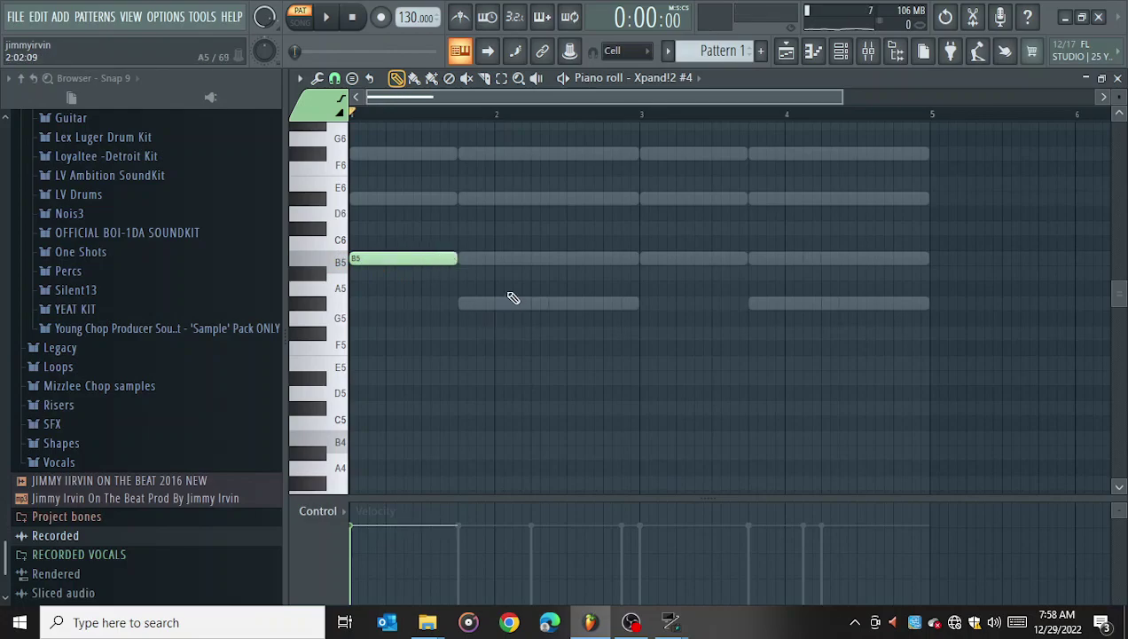
left_click(461, 305)
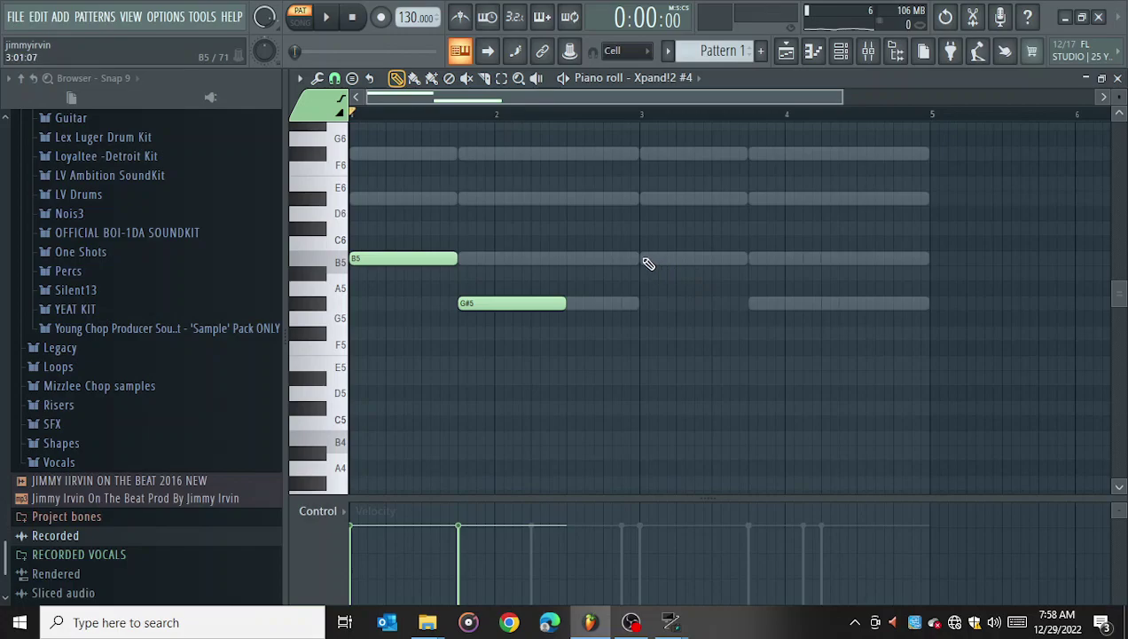
left_click(649, 260)
left_click(754, 303)
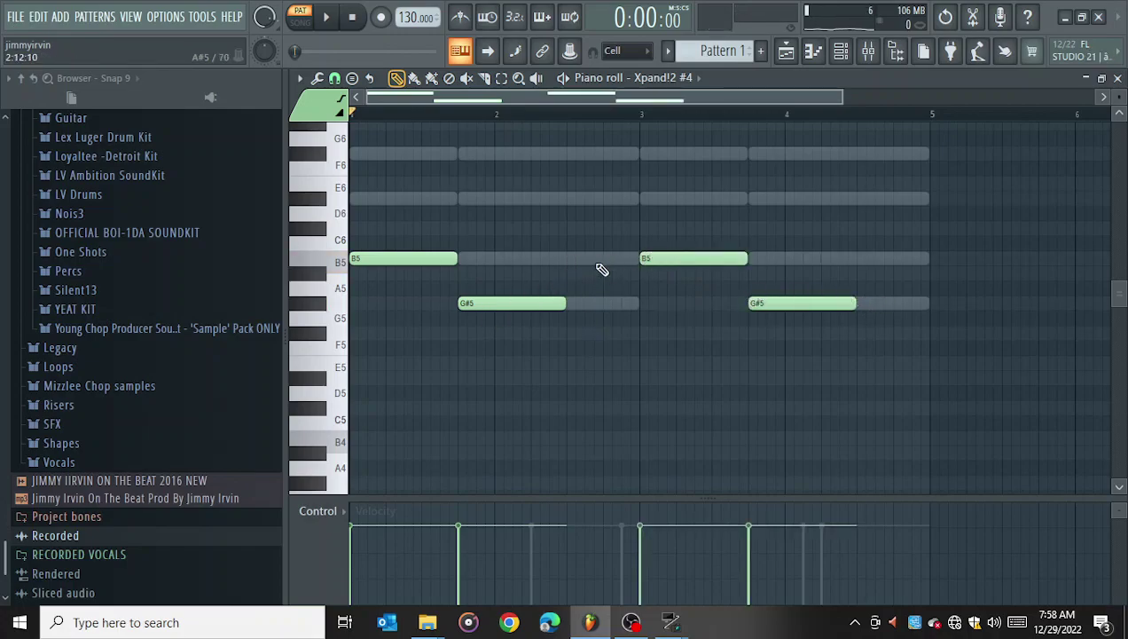
- Add four-step D#6 and C#6 notes at the end of bar 2 and A#5 and B5 at the end of bar 4, auditioning the melody
left_click(572, 197)
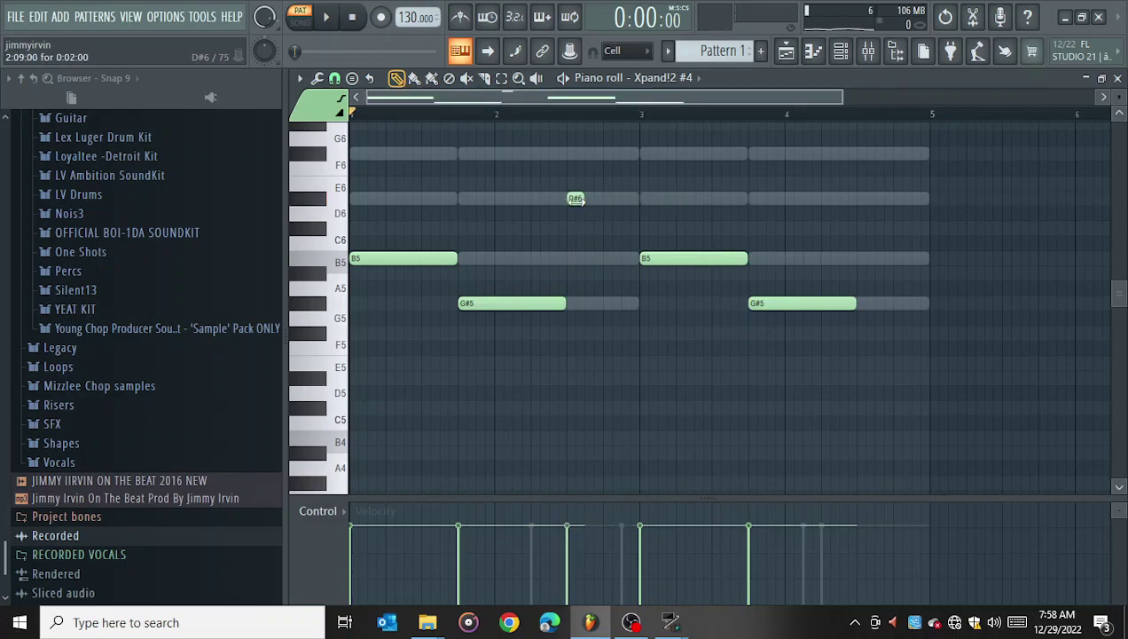
key("space")
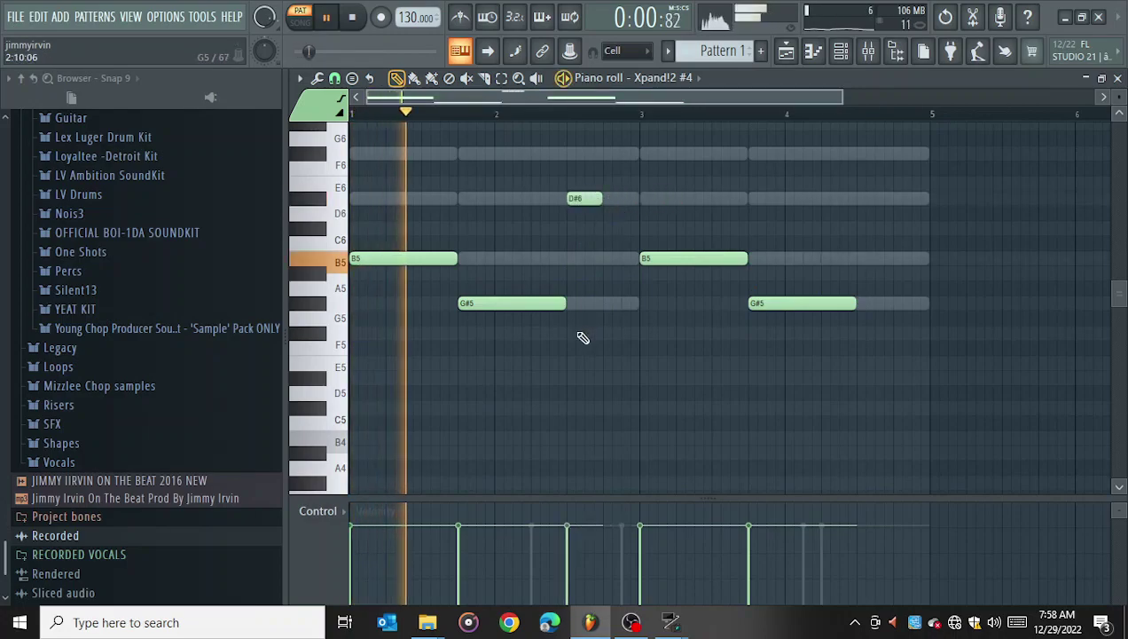
left_click(608, 229)
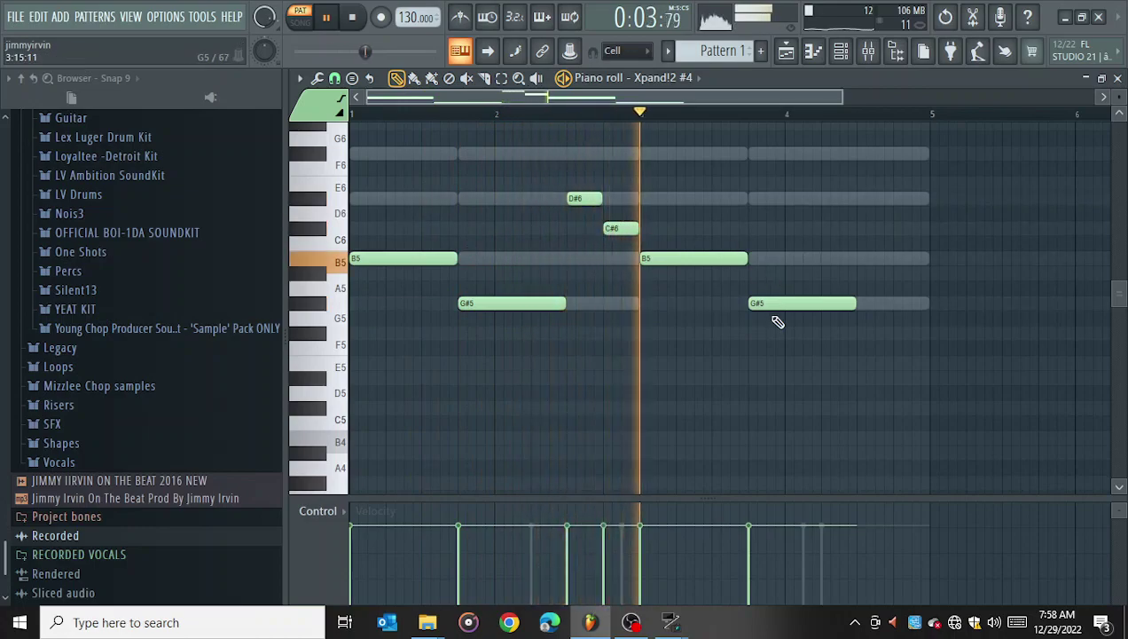
left_click(864, 272)
left_click(901, 258)
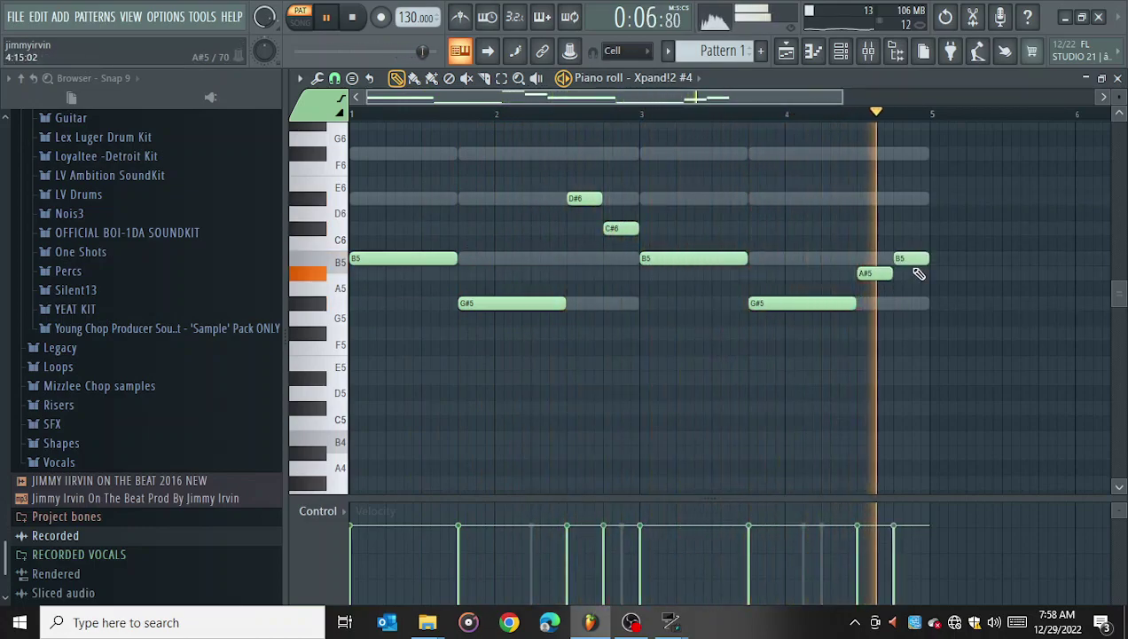
key("space")
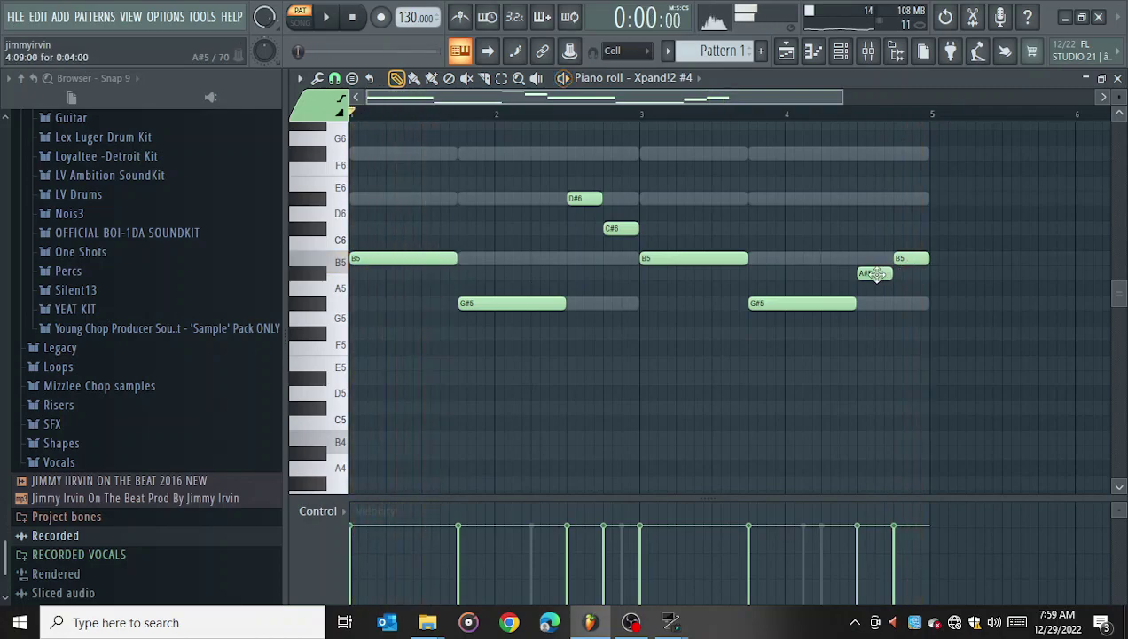
- Raise the last two notes of bar 4 to B5 and D#6 and briefly play the strings melody
left_click_drag(875, 272, 875, 258)
left_click_drag(911, 222, 921, 195)
key("space")
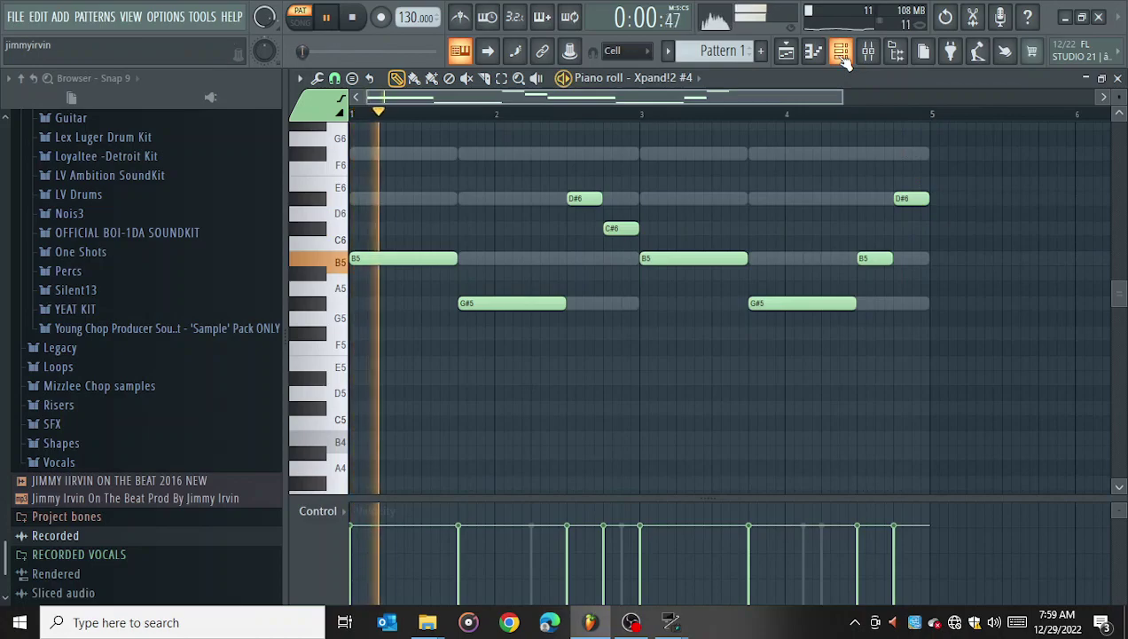
key("space")
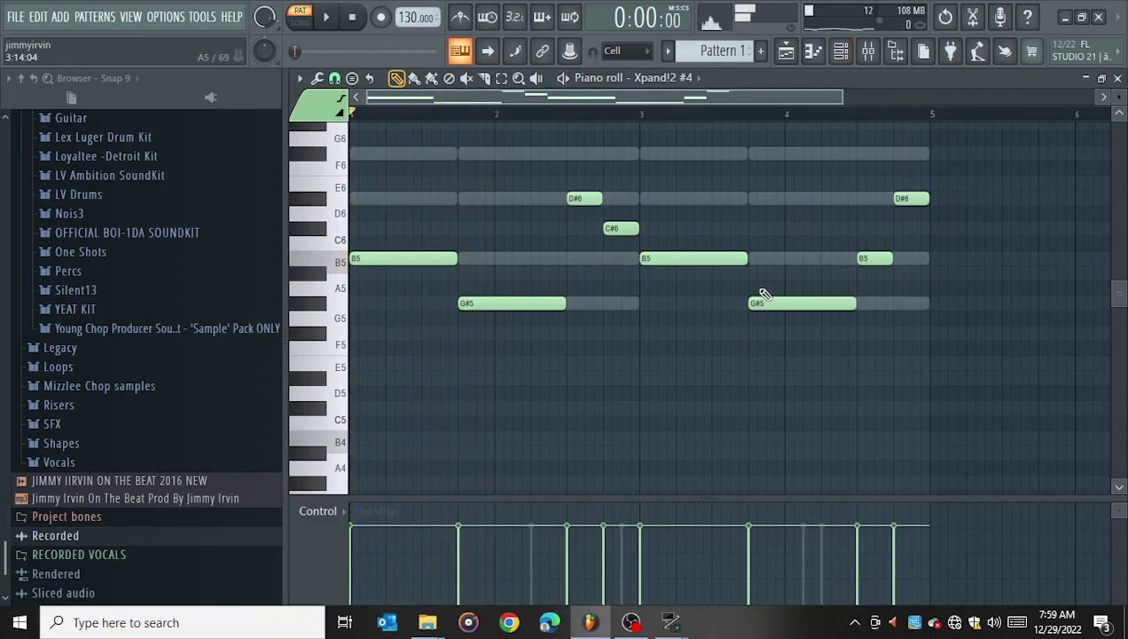
- Transpose all strings notes down one octave and play the pattern with the channel rack open
key("ctrl+Down")
key("space")
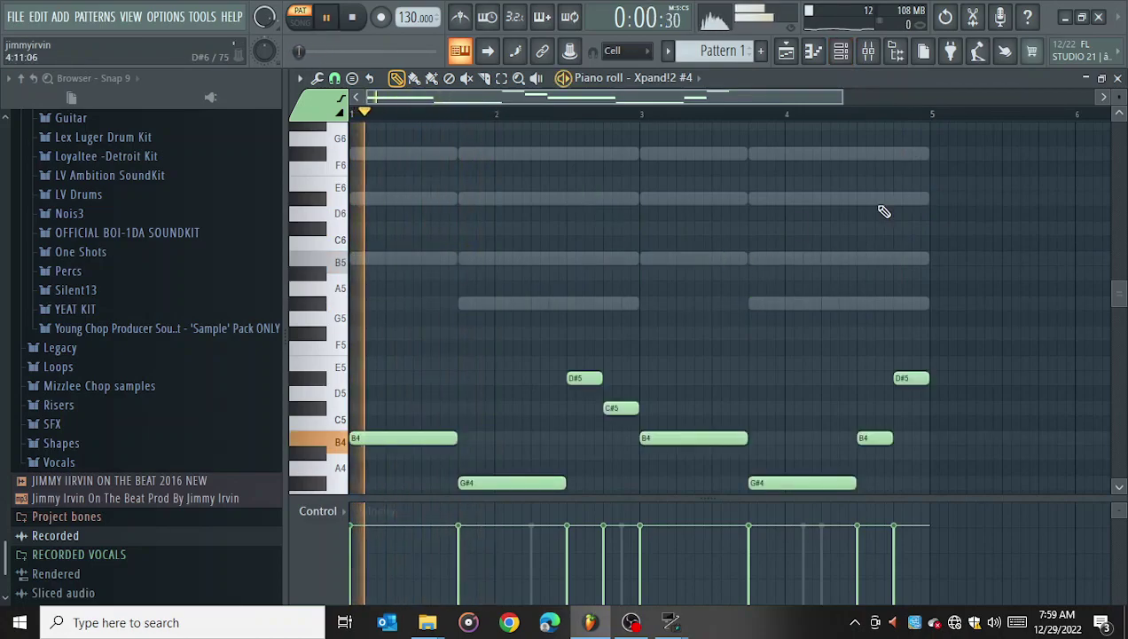
left_click(841, 50)
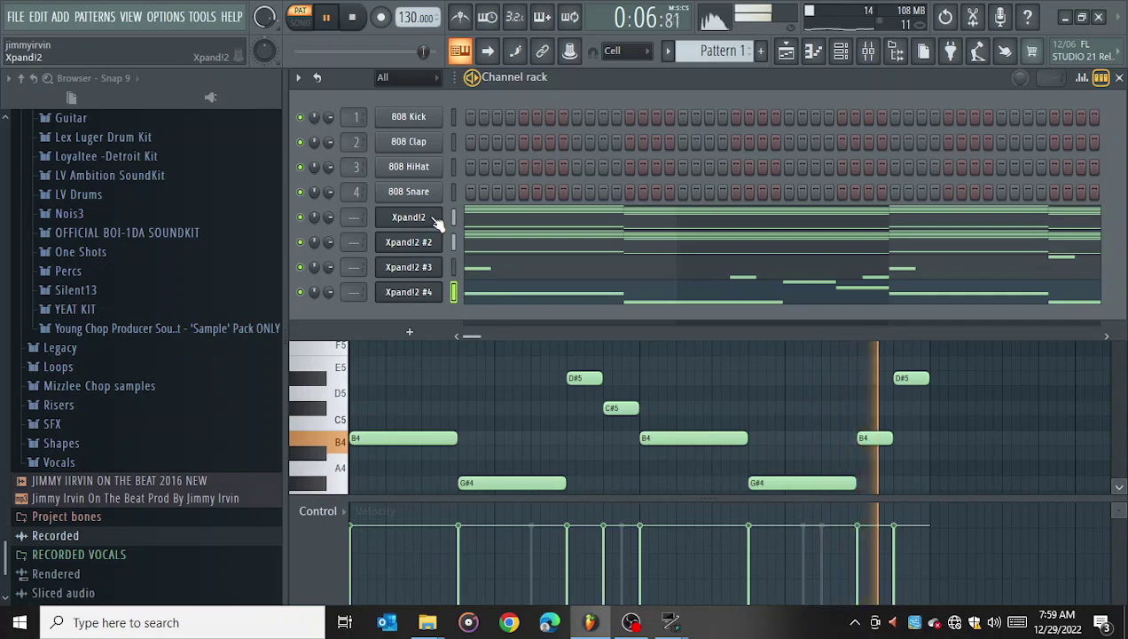
- Stop playback and set the project tempo to 140 BPM
key("space")
right_click(414, 19)
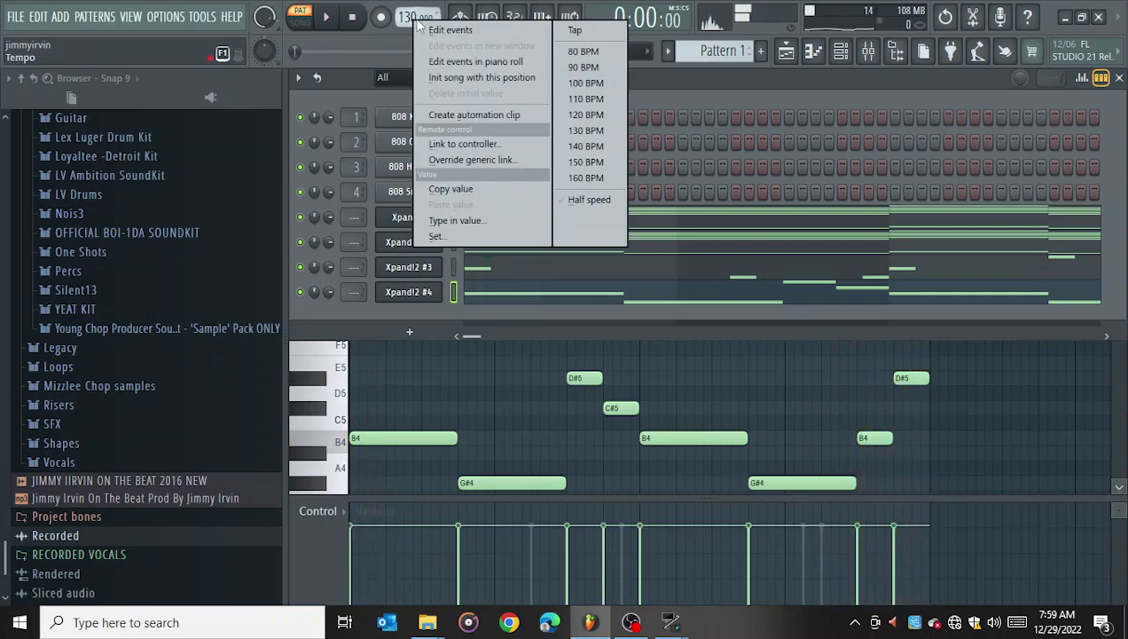
left_click(600, 149)
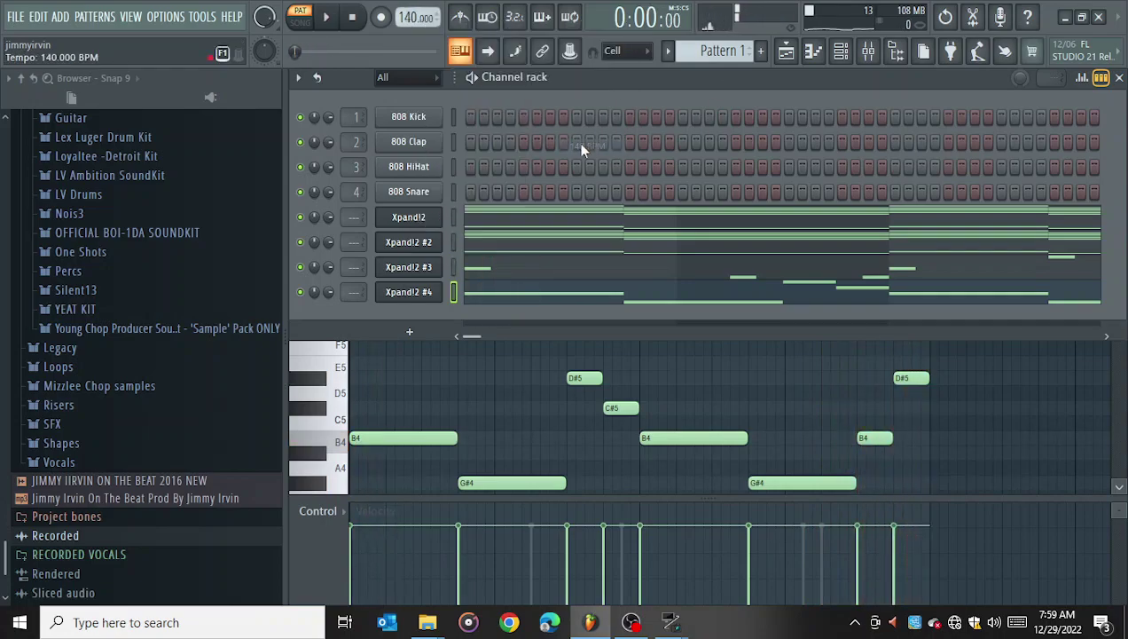
- Load the LA - Clean (HH) sample from the jHi Hats folder into the 808 HiHat channel
scroll(102, 344, "up", 6)
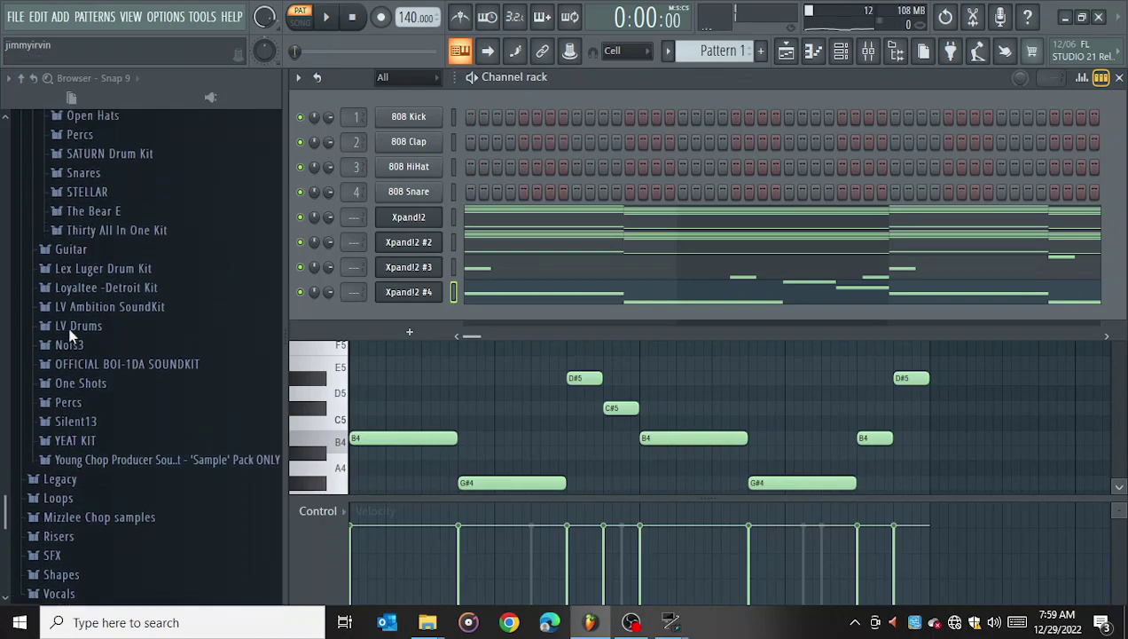
scroll(118, 187, "up", 3)
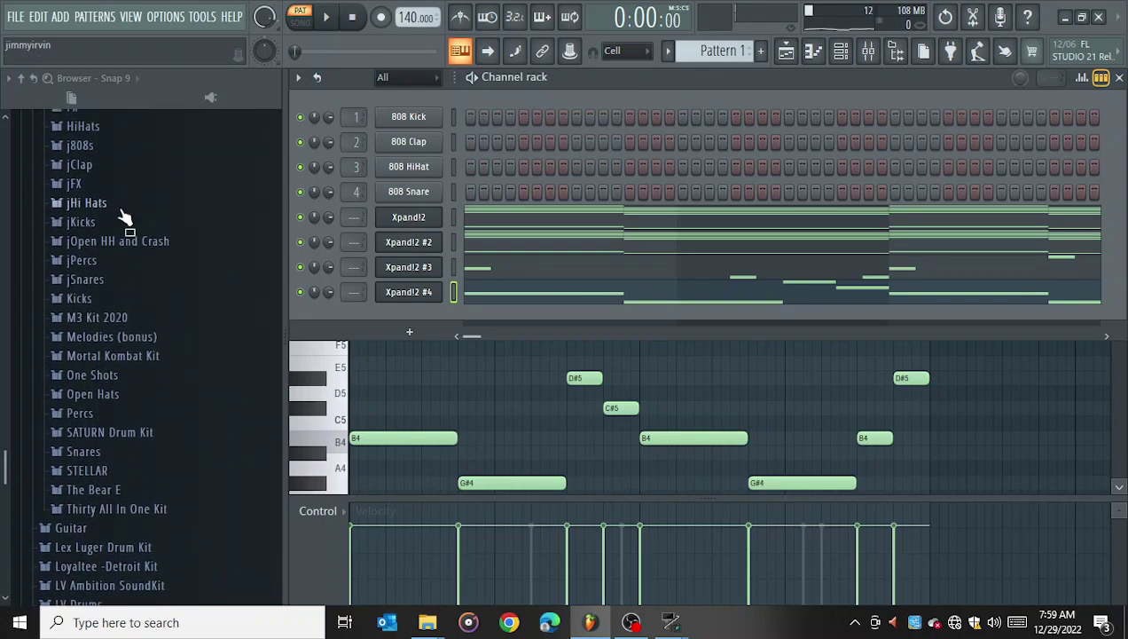
left_click(106, 213)
left_click(105, 231)
left_click(105, 248)
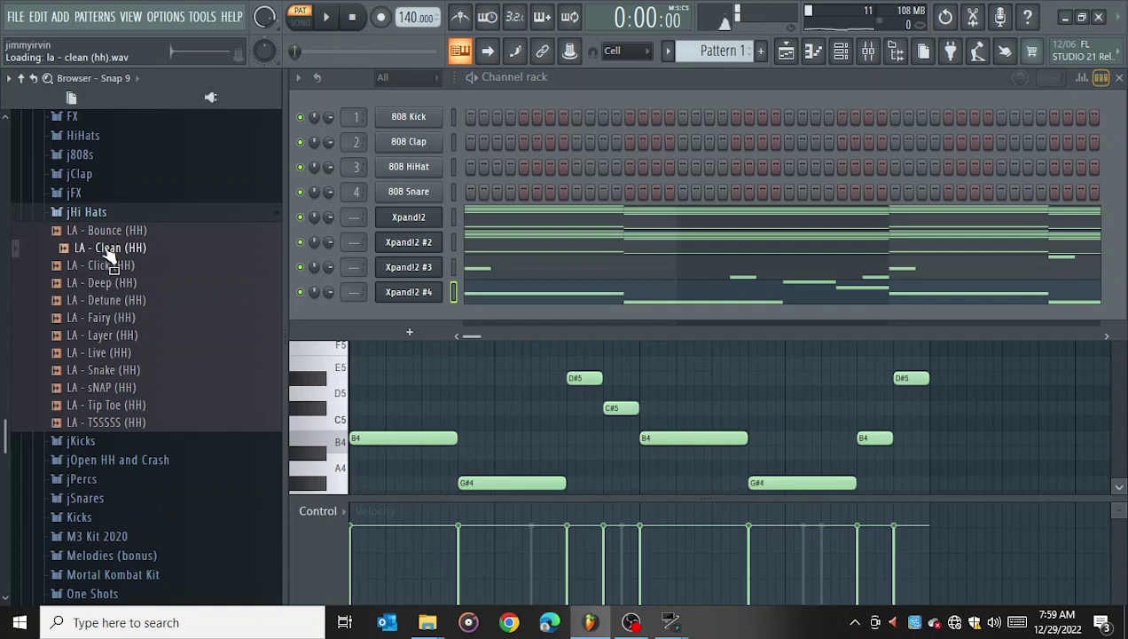
left_click_drag(110, 249, 434, 169)
- Fill every second step of the 808 HiHat channel, collapse the jHi Hats folder and start playback
right_click(434, 169)
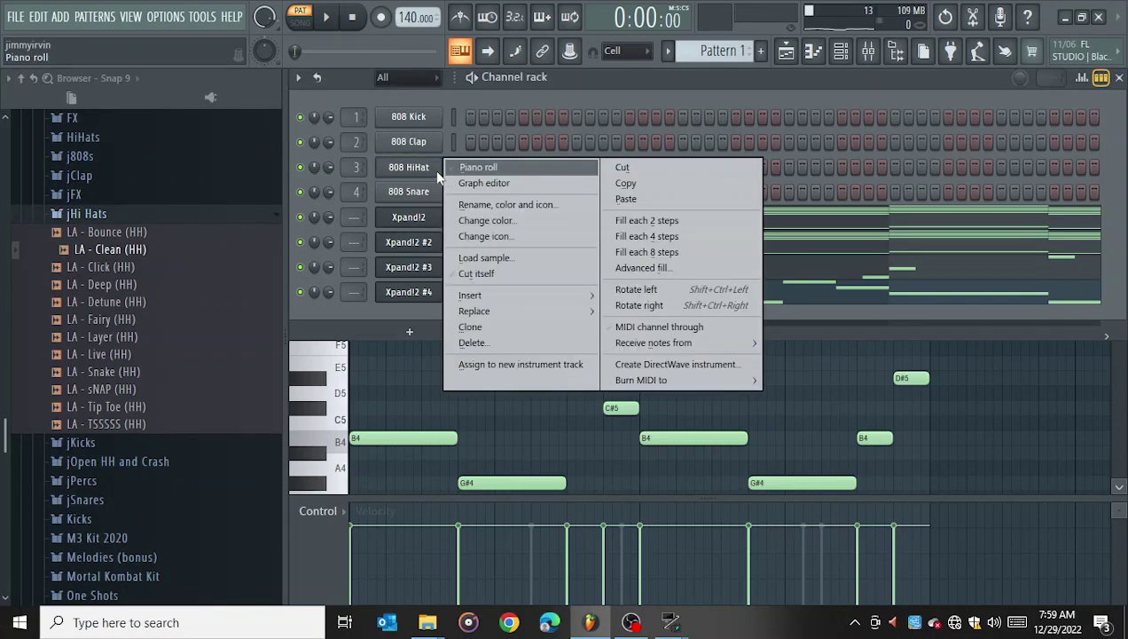
left_click(646, 220)
left_click(97, 215)
key("space")
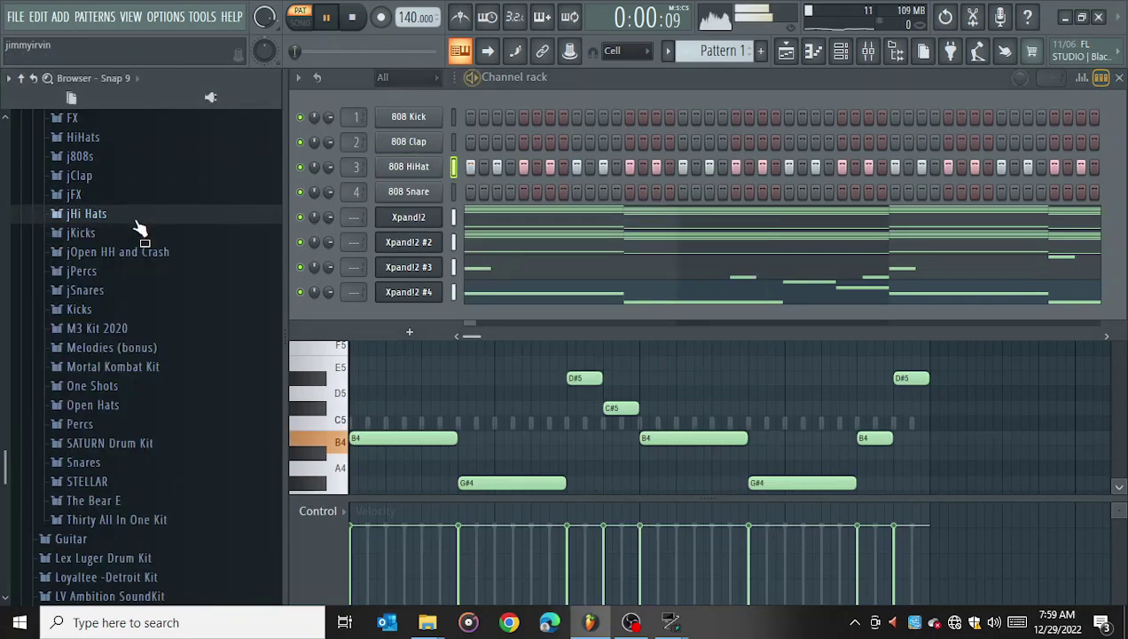
- Load the Basic sample from the Claps folder into 808 Clap and place a clap on step 9 of each of the four bars
scroll(125, 302, "up", 5)
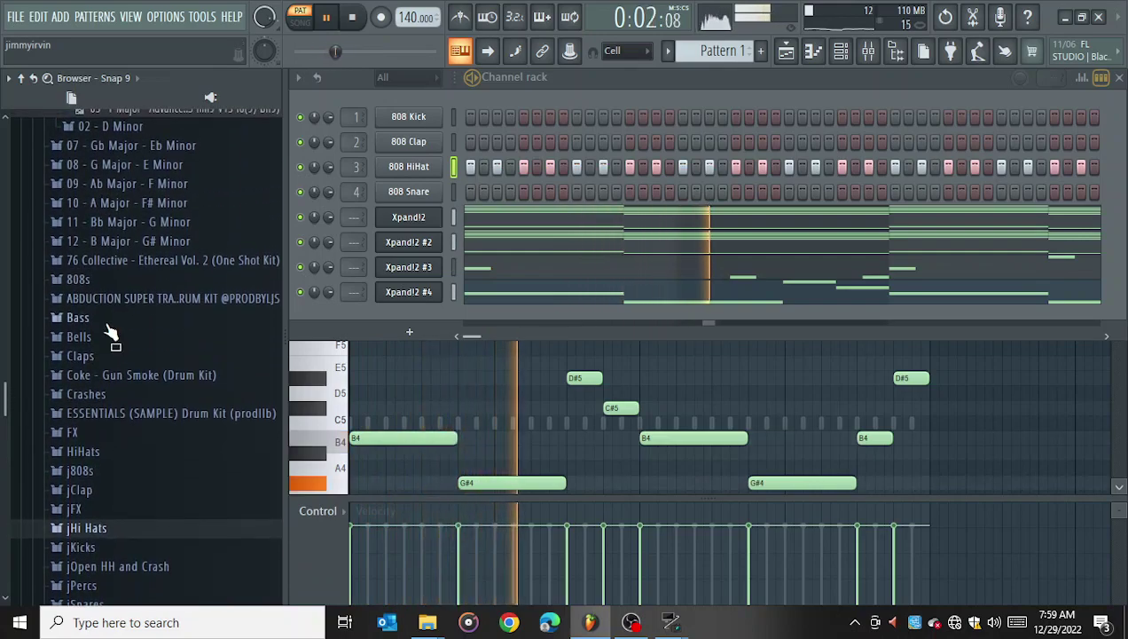
left_click(85, 356)
left_click_drag(93, 374, 409, 141)
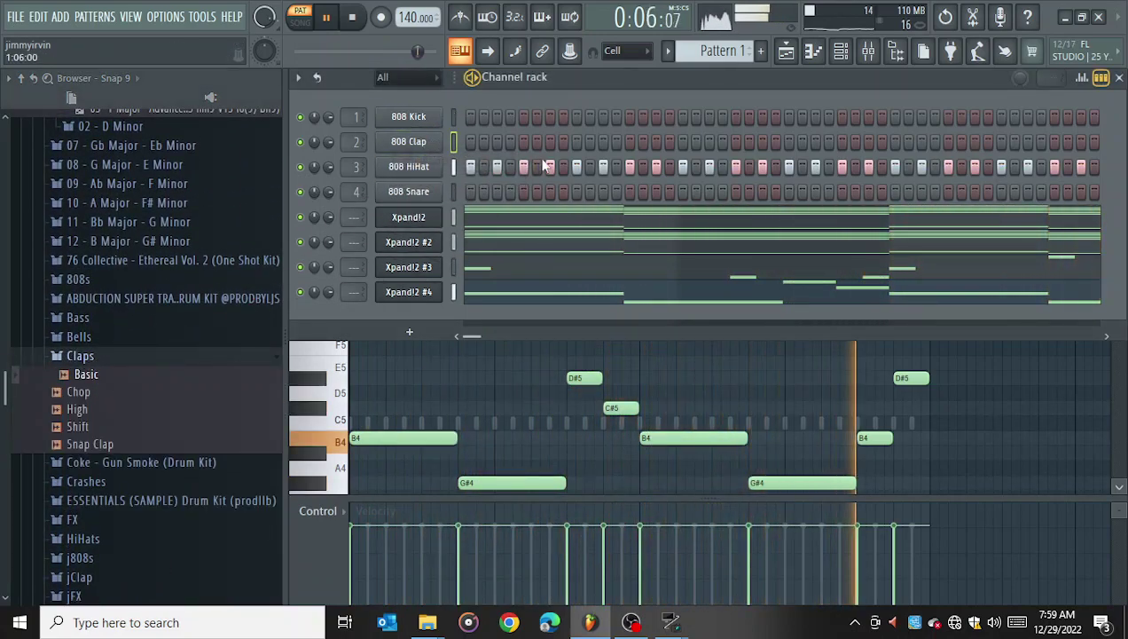
left_click(576, 142)
left_click(788, 142)
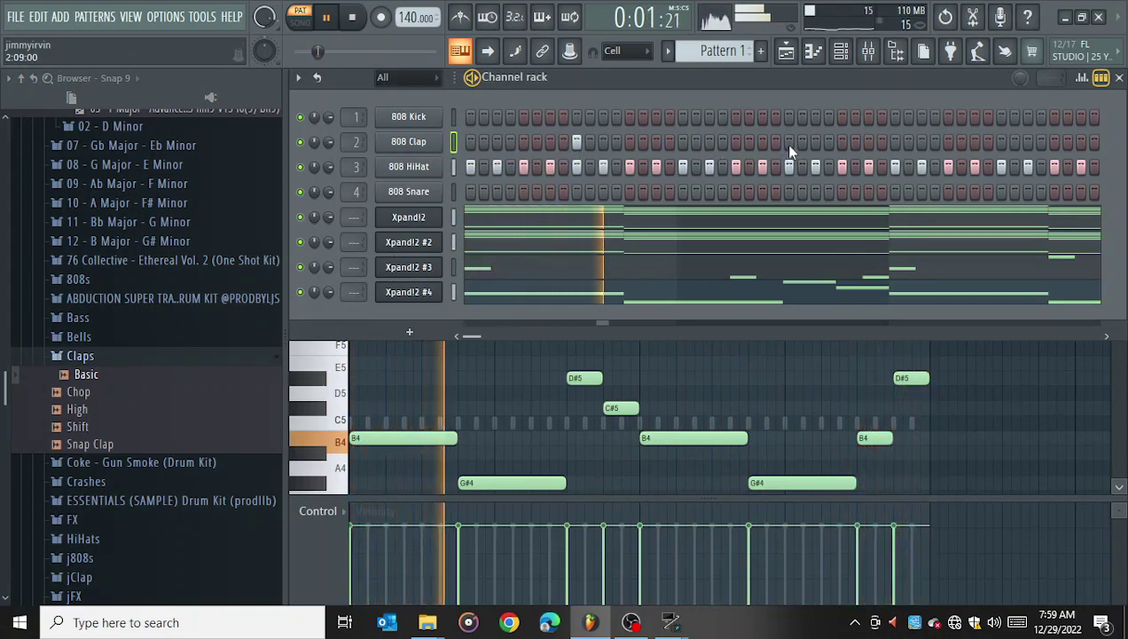
left_click(1001, 142)
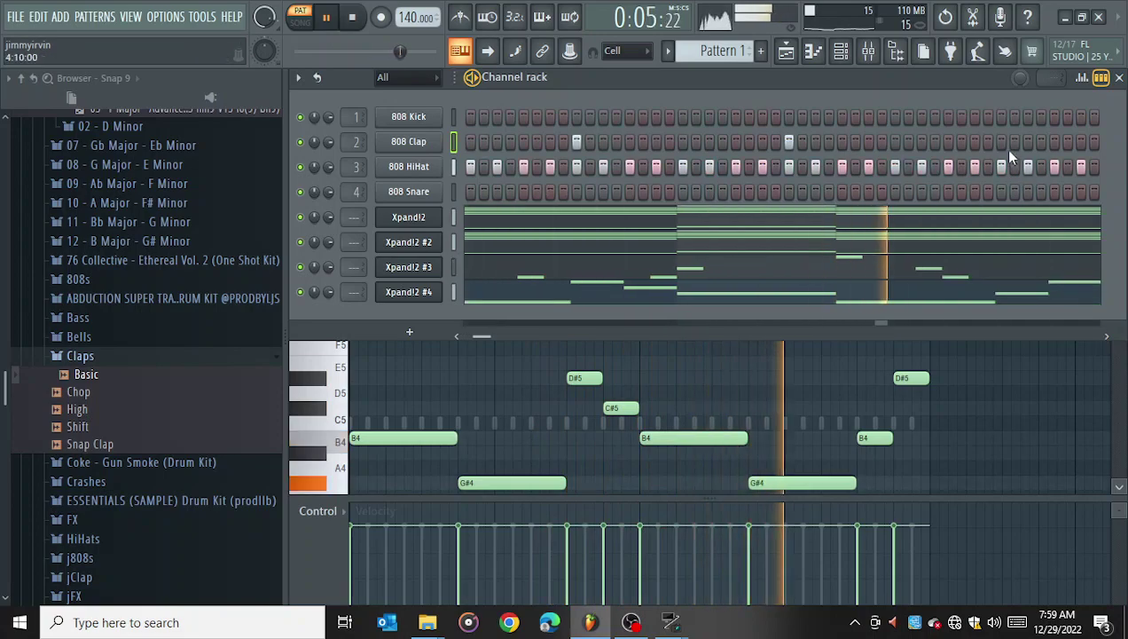
- Raise the velocity of all four 808 Clap notes to 100%, return to the channel rack and collapse the Claps folder
right_click(417, 147)
left_click(418, 148)
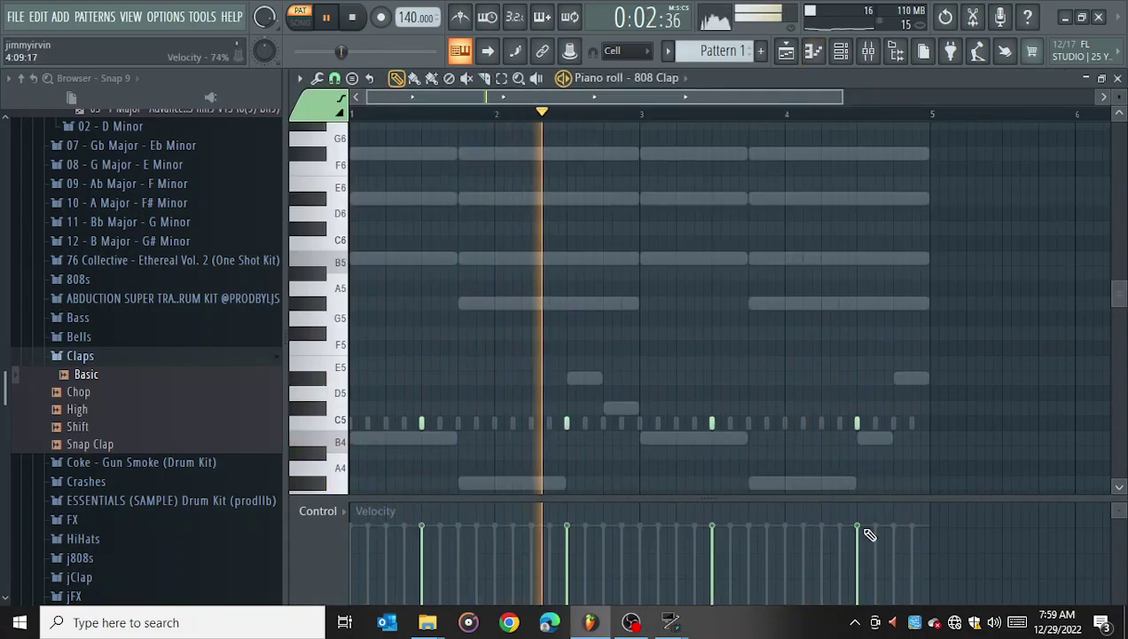
mouse_move(870, 534)
left_mouse_down()
mouse_move(864, 493)
mouse_move(559, 508)
left_mouse_up()
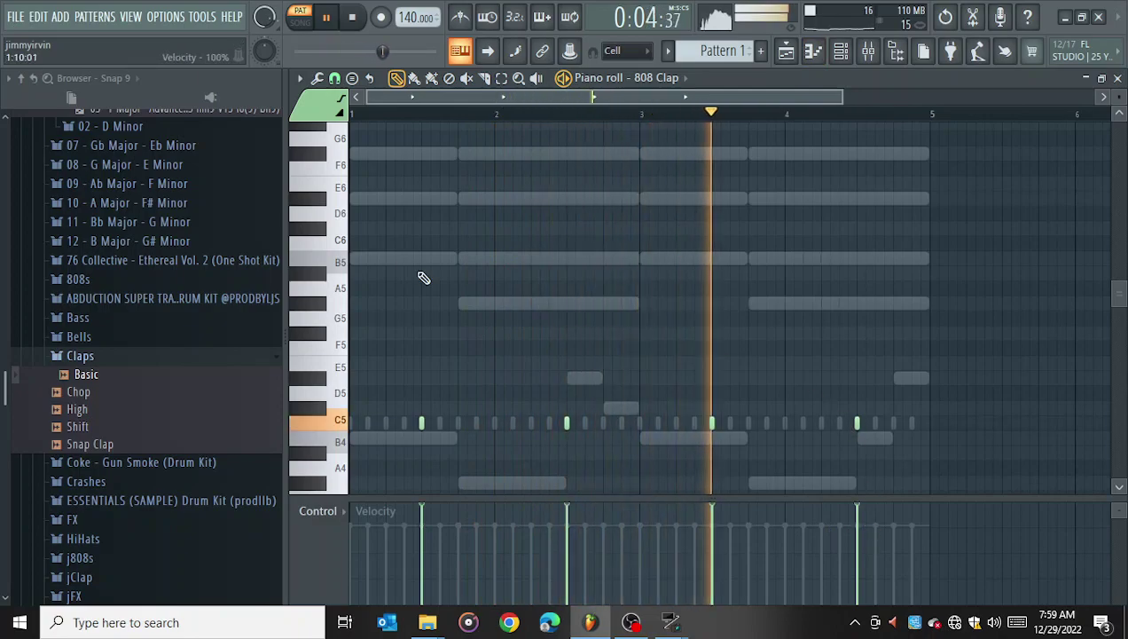
left_click(853, 55)
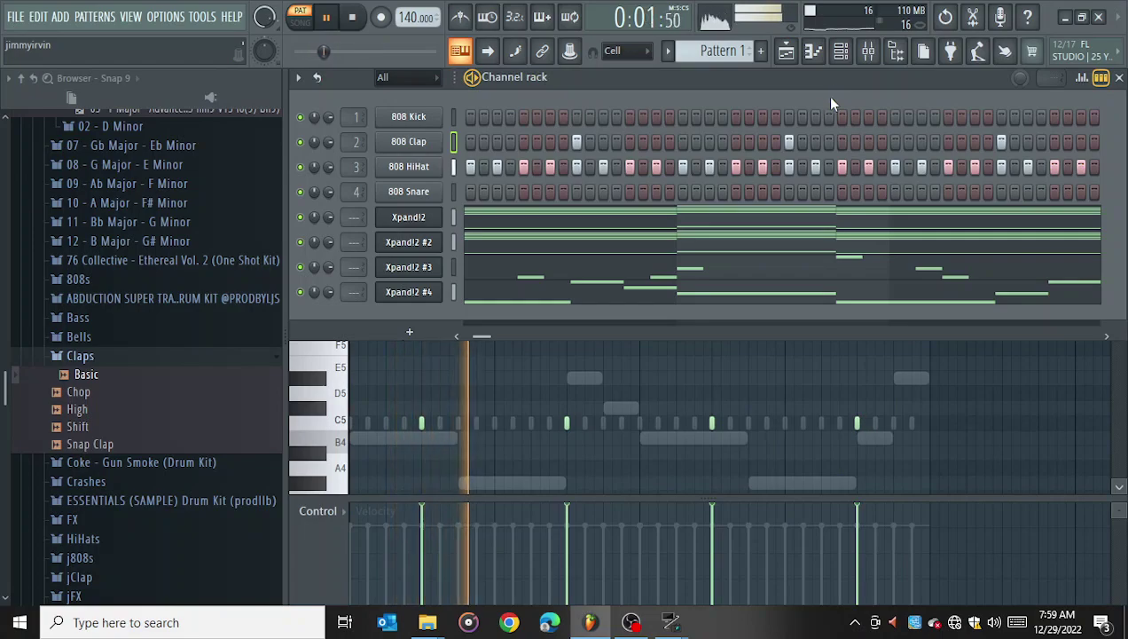
left_click(93, 359)
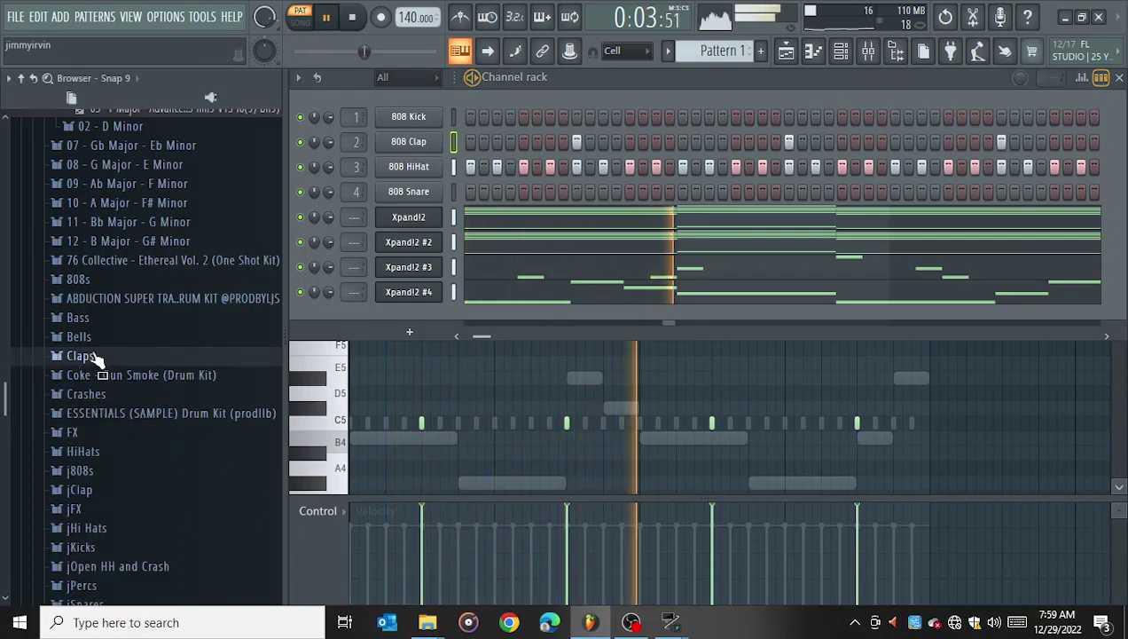
- Open the 808 HiHat notes in the piano roll and chop beat 2 of bar 2 into a fast roll with the Default pattern
scroll(222, 280, "down", 3)
right_click(431, 168)
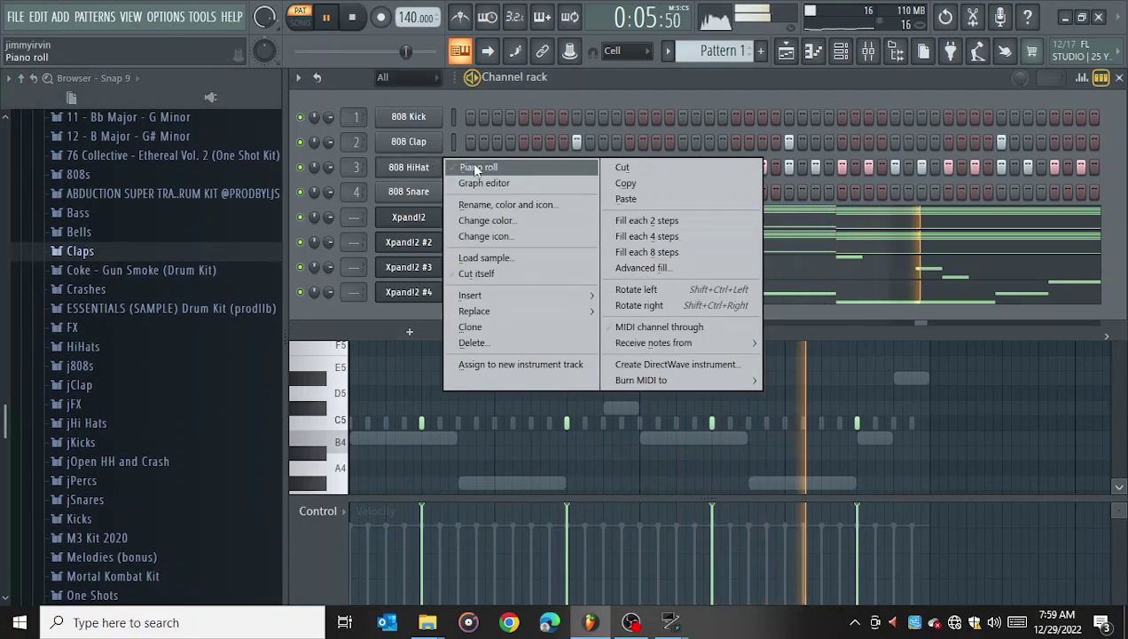
left_click(476, 169)
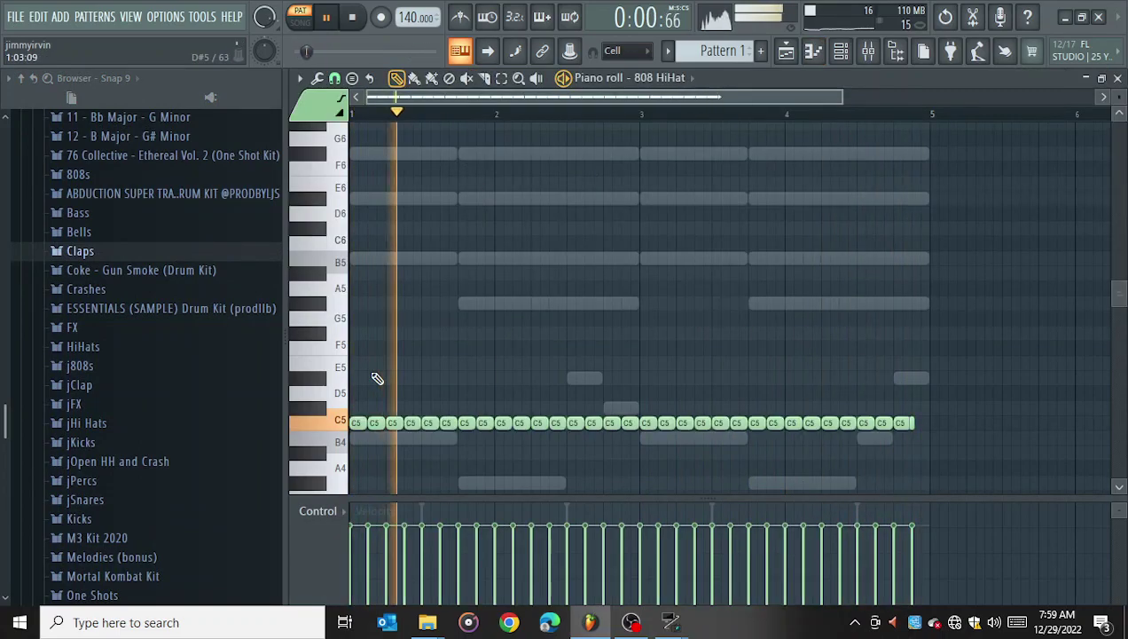
left_click(549, 423)
key("alt+u")
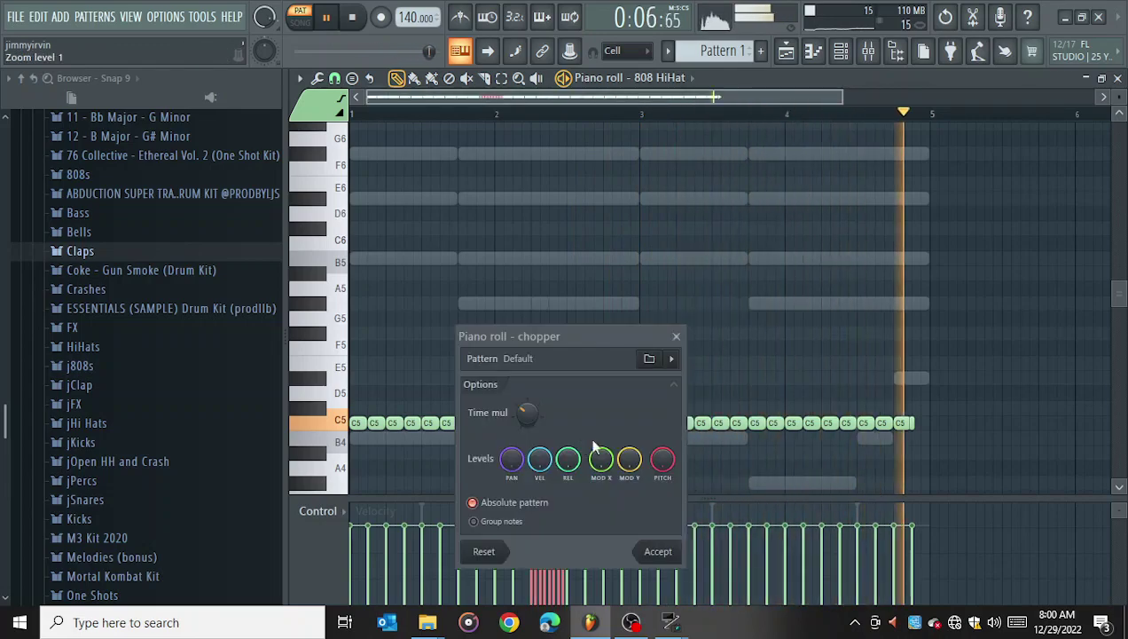
left_click(658, 551)
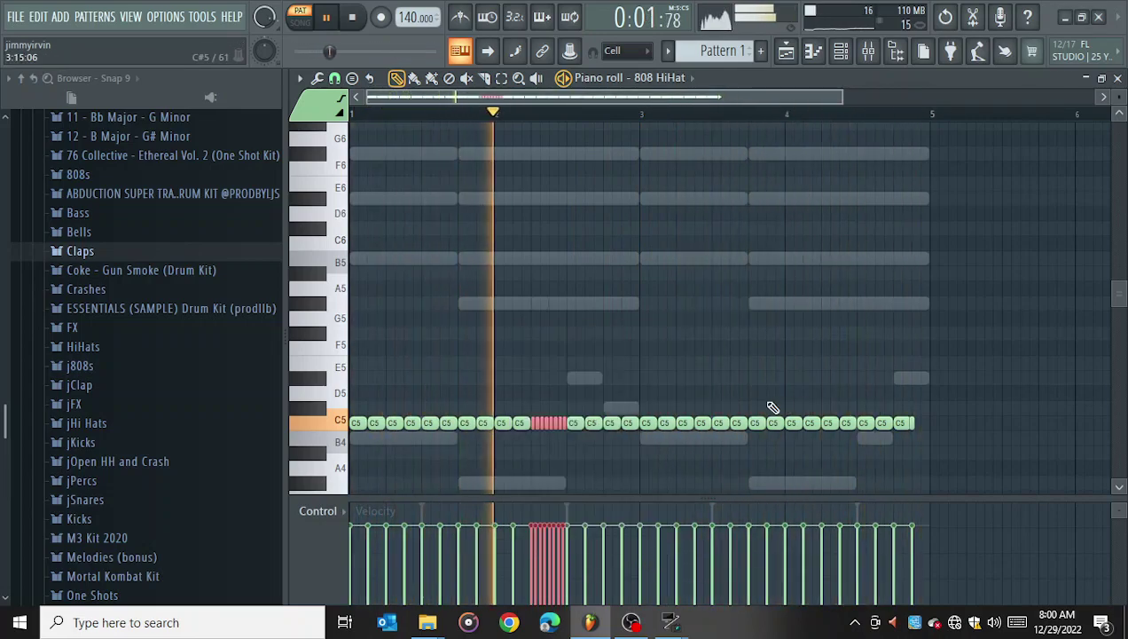
- Chop the hi-hat on step 5 of bar 4 into a roll and split the hi-hat on step 7 of bar 3 into two shorter notes
key("ctrl+d")
left_click(829, 422)
key("alt+u")
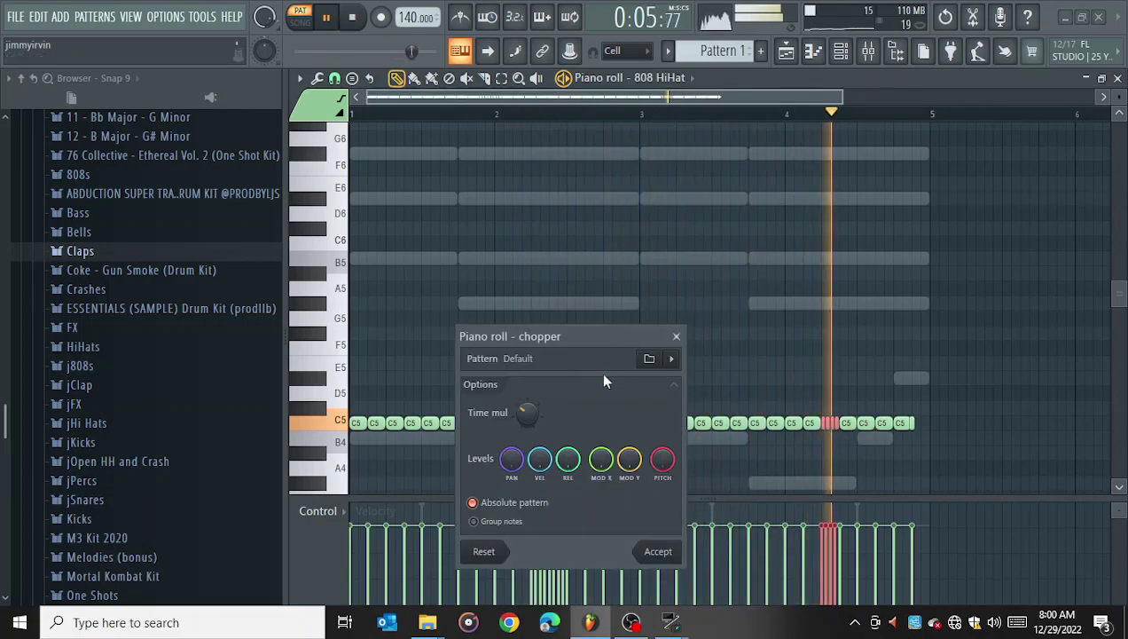
left_click(658, 551)
scroll(737, 284, "down", 5)
left_click_drag(708, 197, 697, 195)
left_click(702, 198)
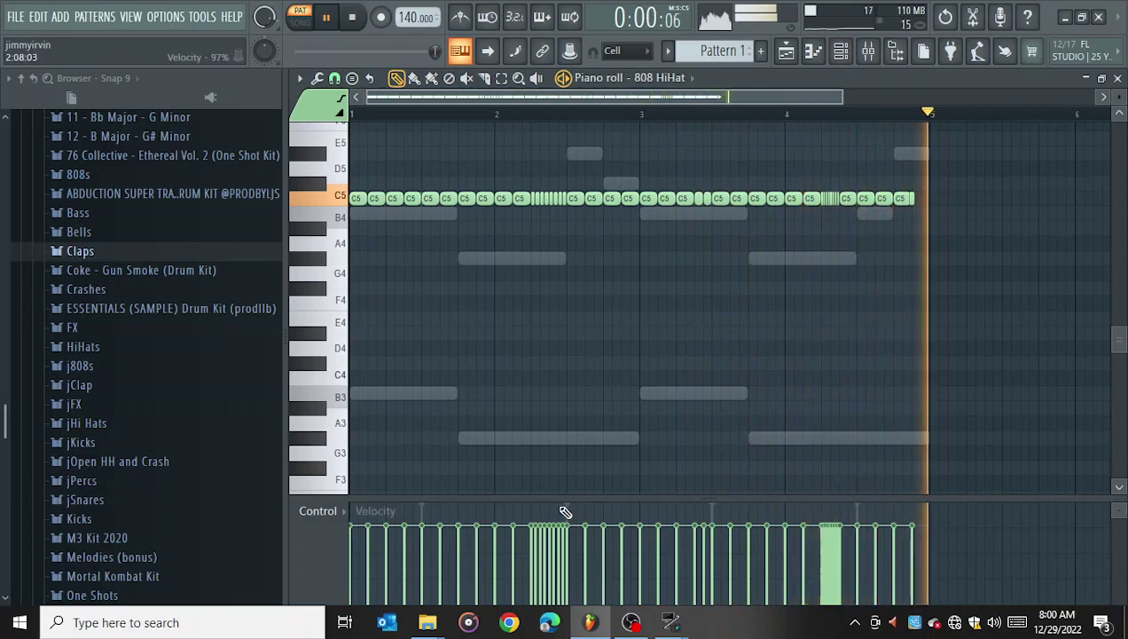
- Randomize the velocities of all 808 HiHat notes and return to the channel rack
key("alt+r")
left_click(672, 469)
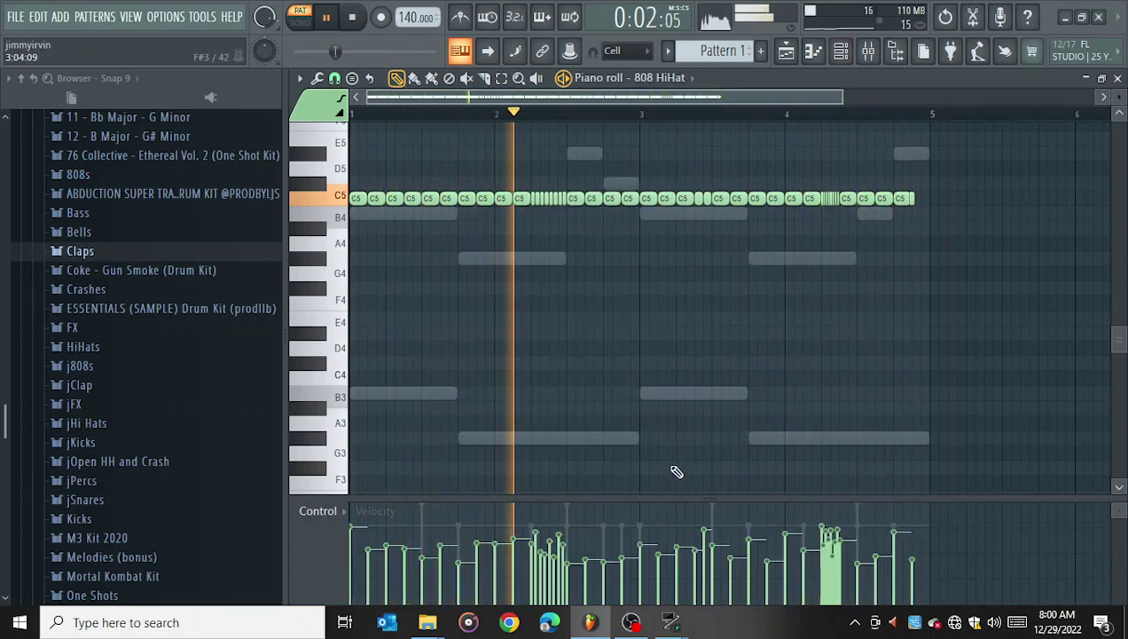
key("F6")
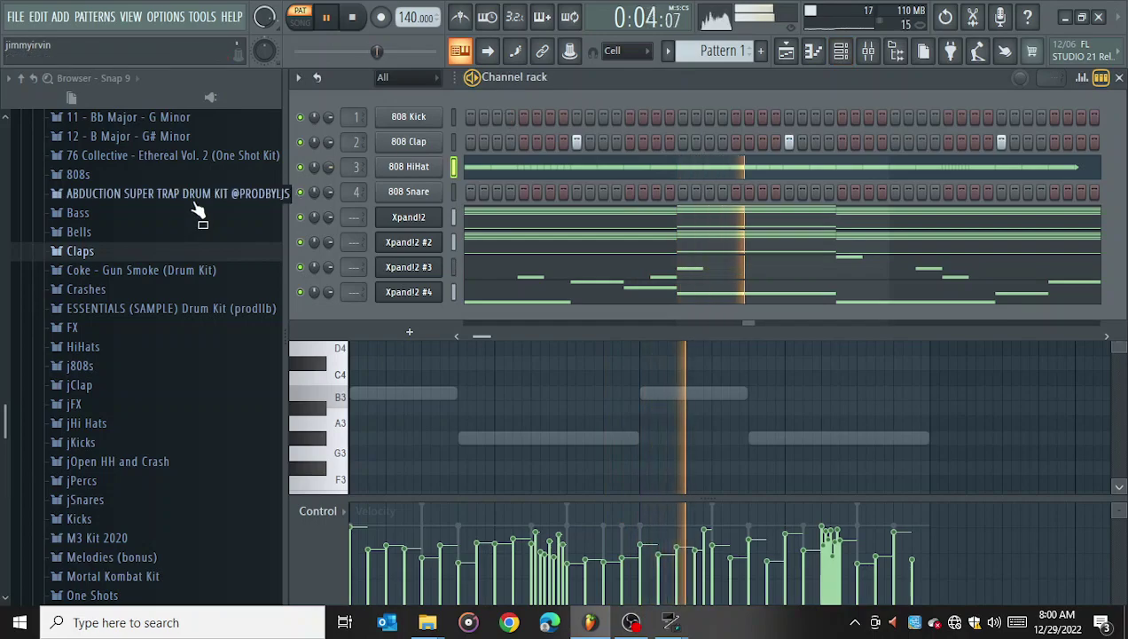
- Load the Bleeding OH sample from the Open Hats folder into 808 Snare and place hits on steps 5 and 37
scroll(132, 233, "down", 5)
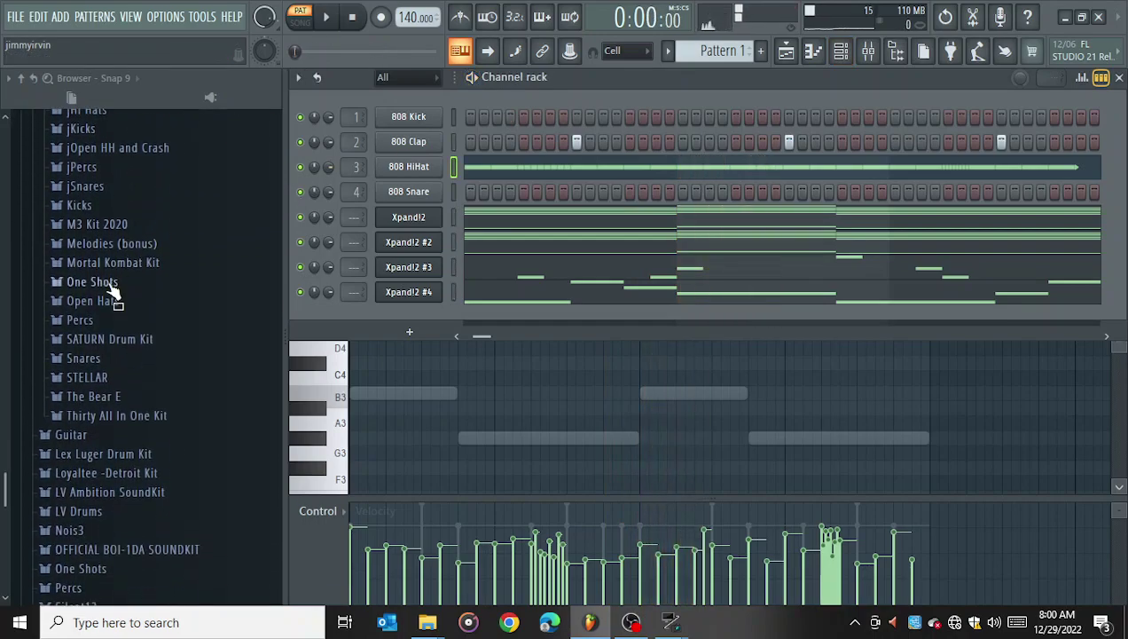
left_click(98, 301)
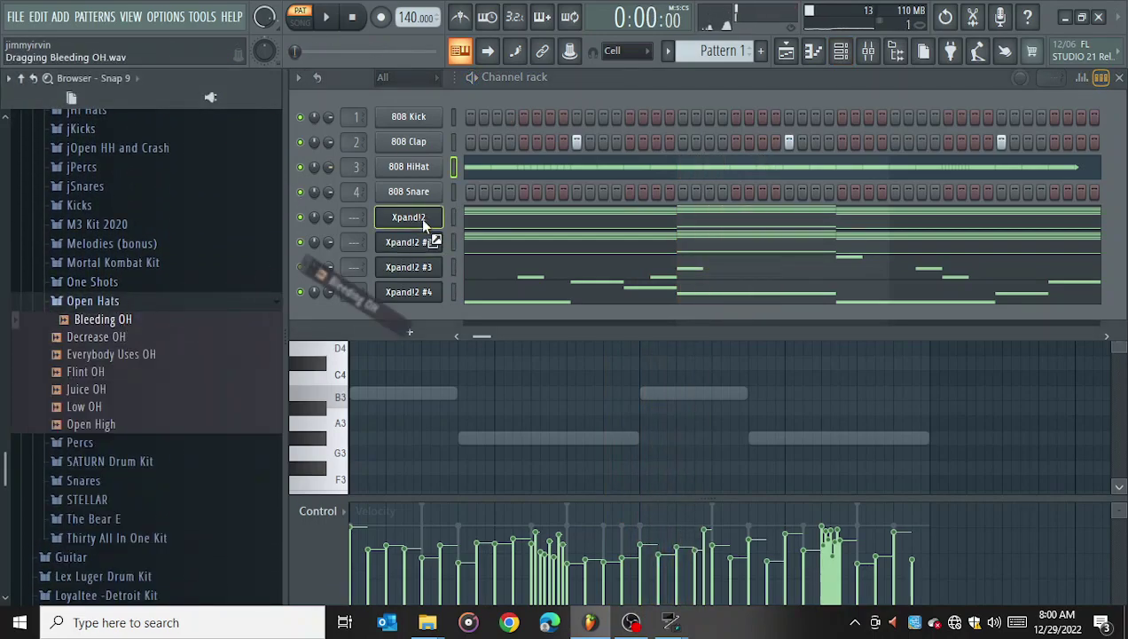
left_click_drag(459, 266, 469, 338)
key("space")
left_click(523, 191)
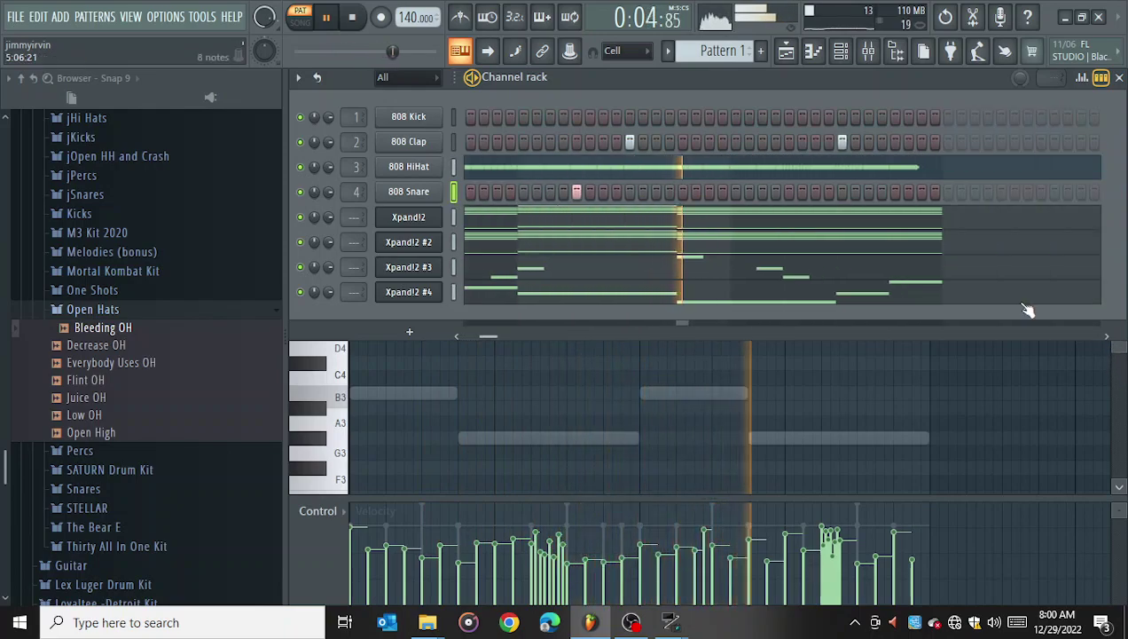
left_click_drag(490, 337, 340, 324)
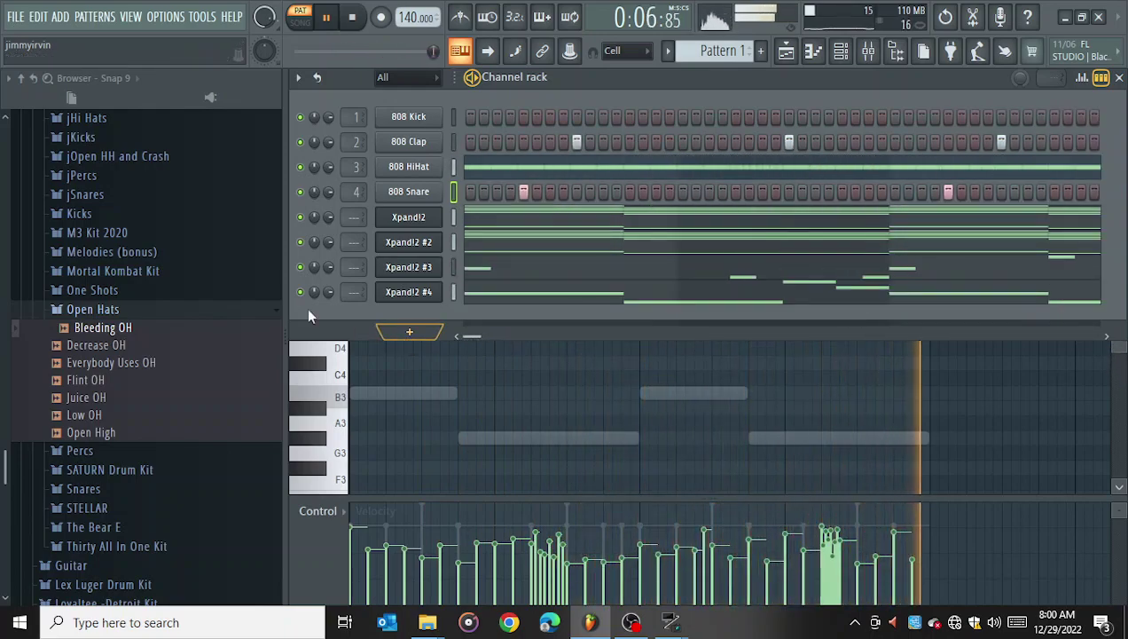
- Collapse the Open Hats folder and add the Mean sample from the Percs folder as a new channel below 808 Snare
left_click(156, 306)
scroll(147, 332, "down", 5)
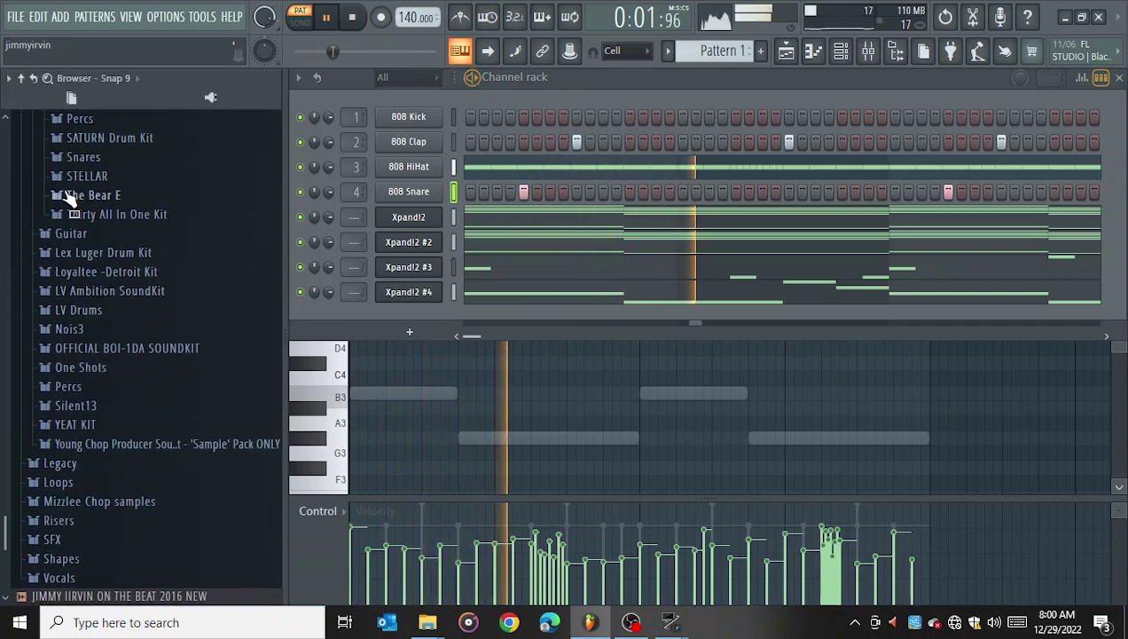
scroll(89, 204, "up", 2)
left_click_drag(124, 257, 117, 278)
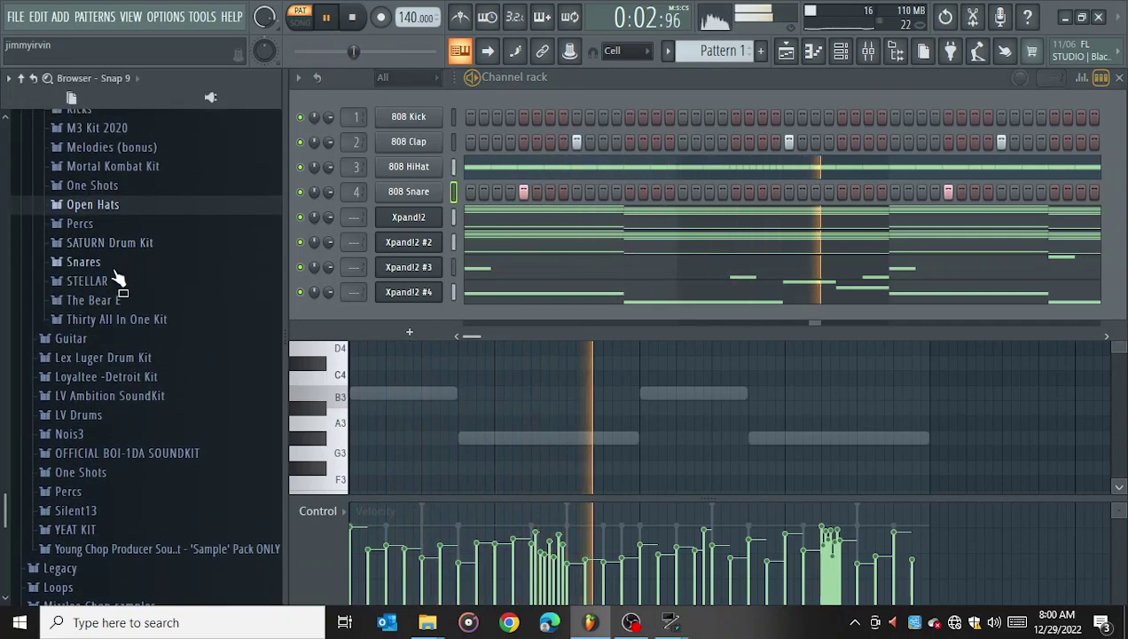
left_click(99, 226)
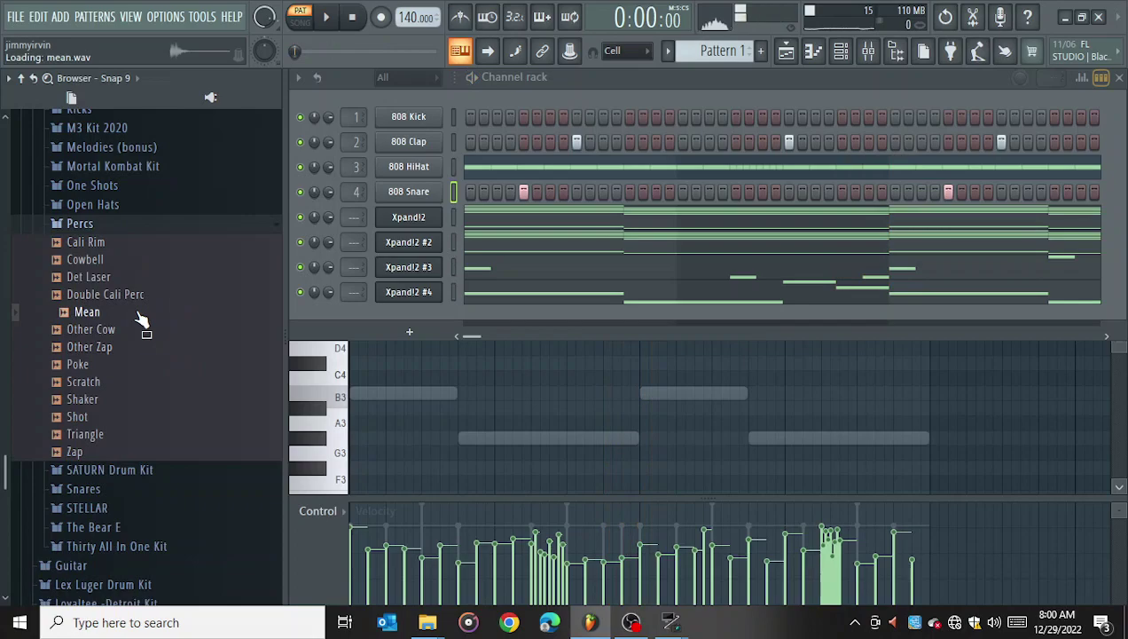
left_click_drag(397, 194, 426, 200)
- Start playback and place Mean hits on steps 15, 19, 47 and 51
key("space")
left_click(658, 215)
left_click(671, 217)
right_click(673, 214)
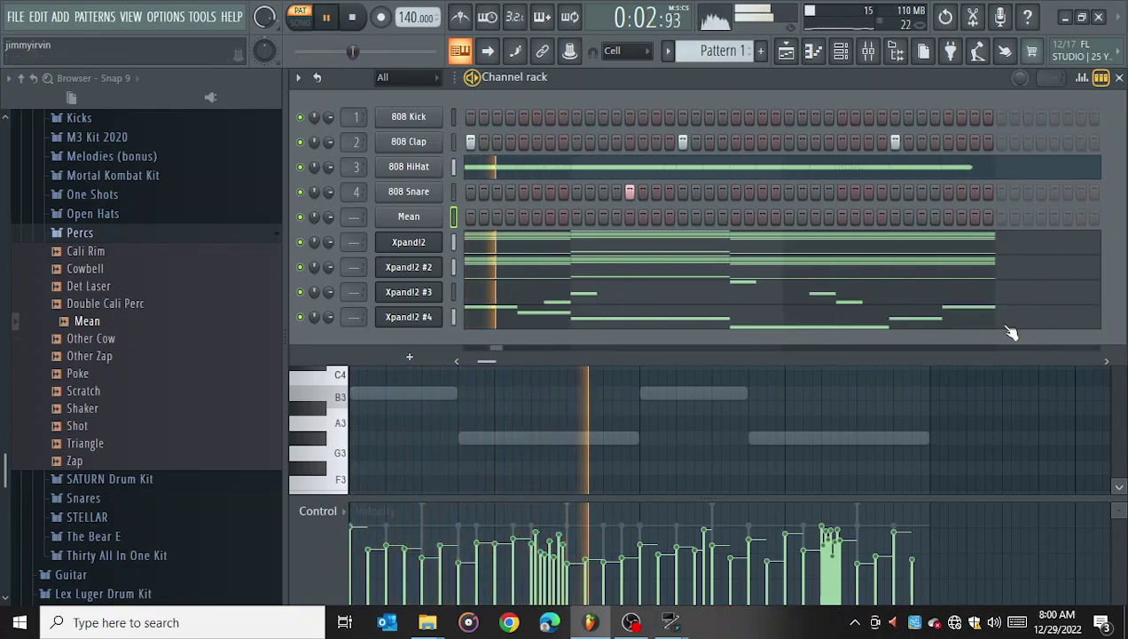
left_click(814, 217)
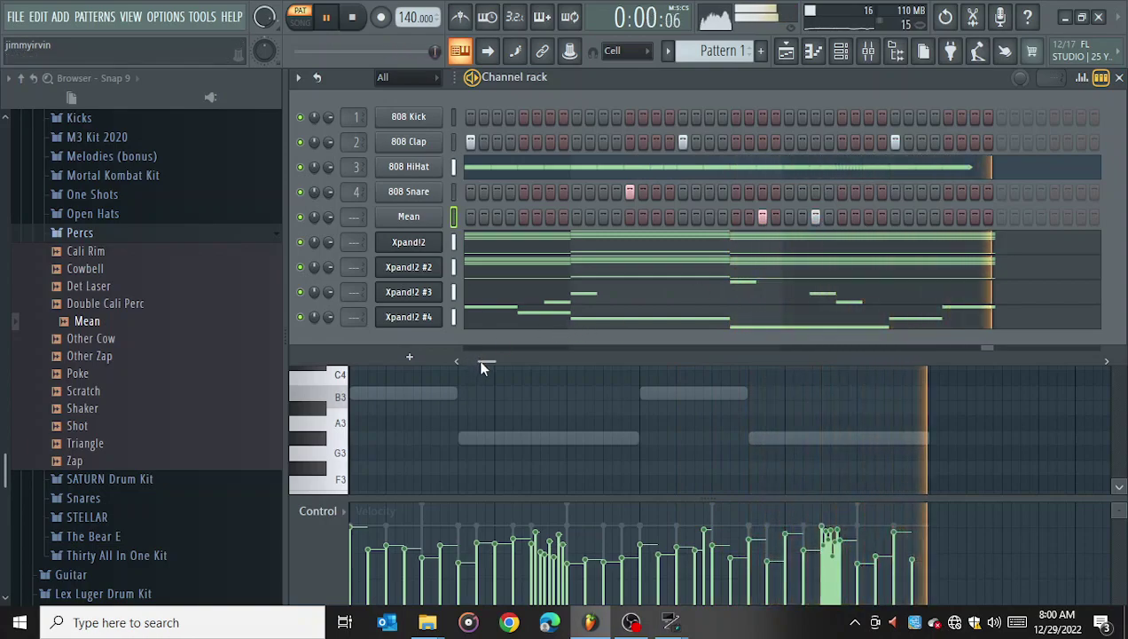
- Add the Shot sample from the Percs folder as a new channel below Mean and place hits on steps 29, 31 and 63
scroll(158, 363, "down", 3)
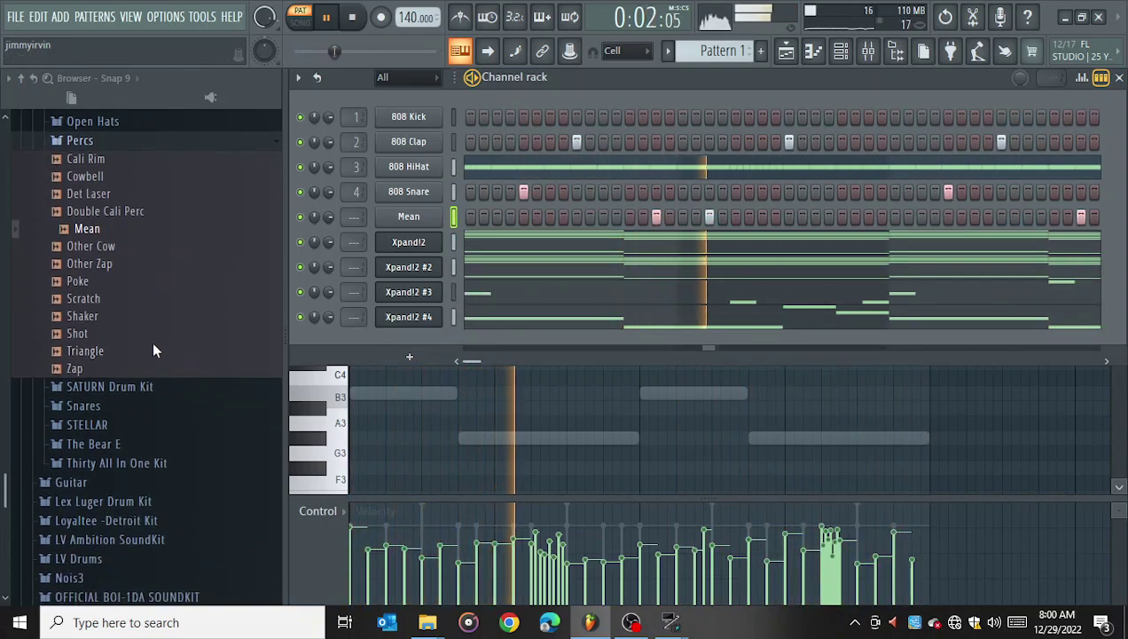
left_click(123, 324)
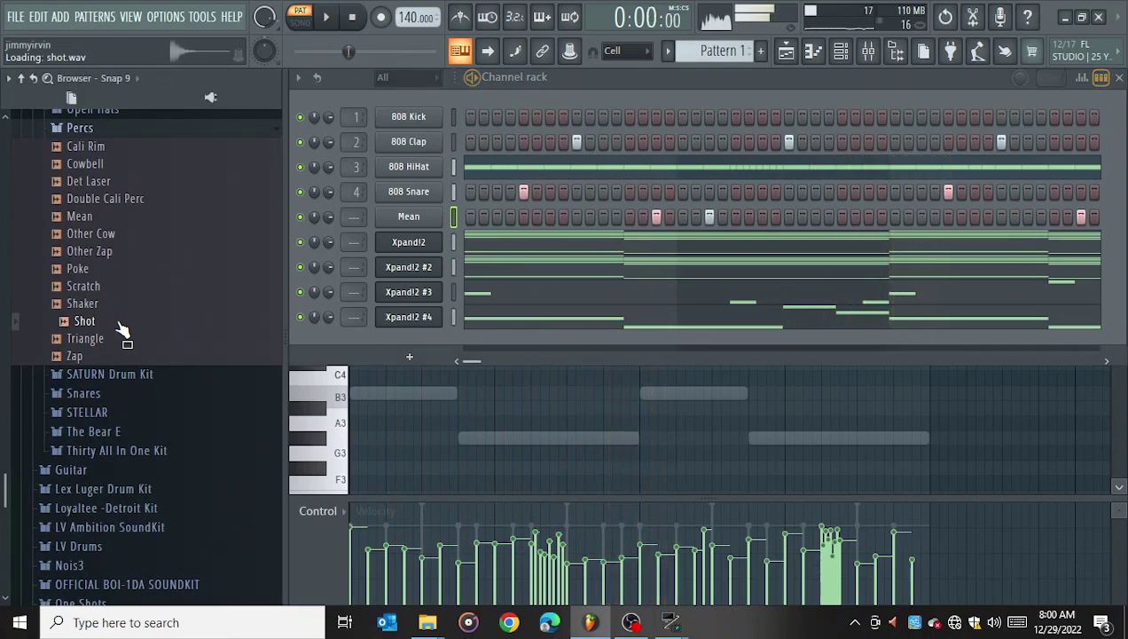
left_click_drag(421, 239, 422, 241)
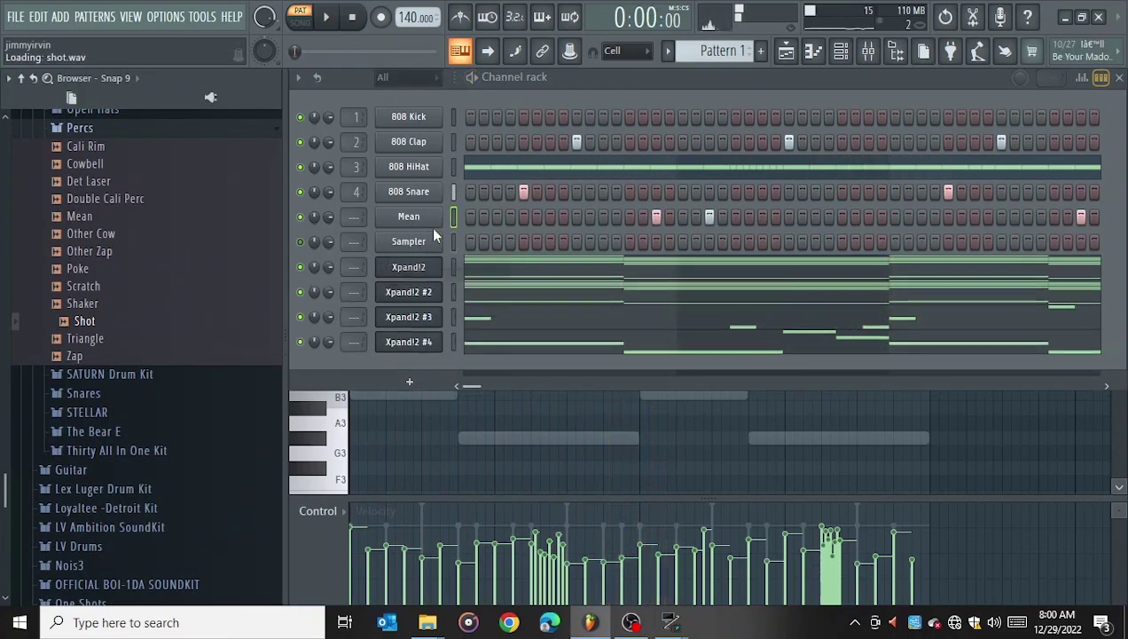
key("space")
left_click(842, 242)
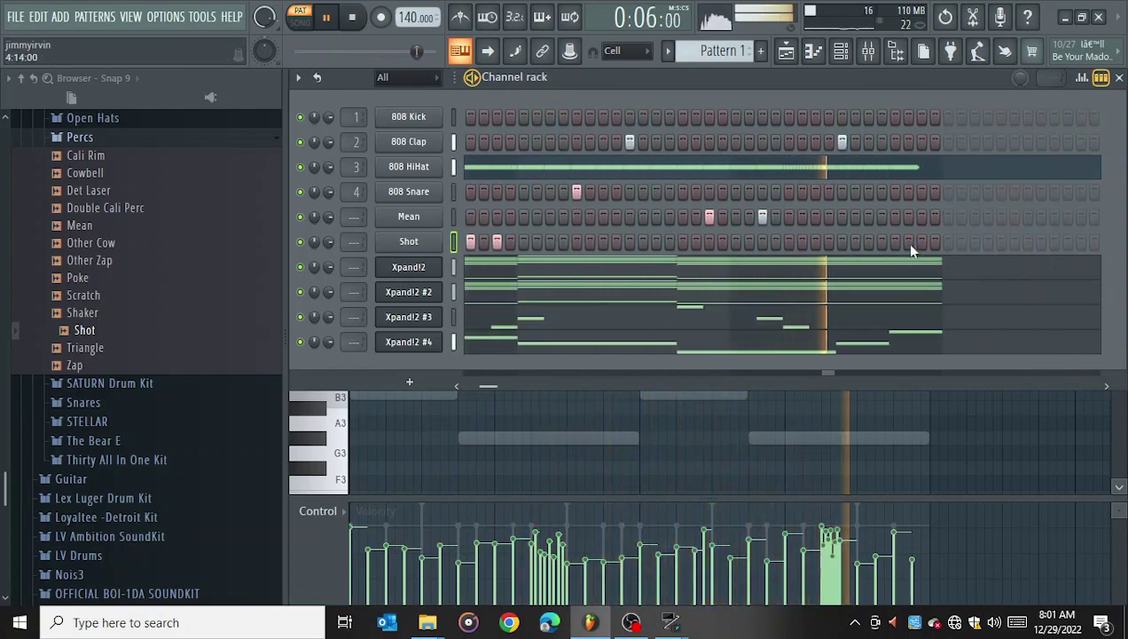
- Load the Short Spinz sample from the 808s folder into the 808 Kick channel and set the channel to cut itself
left_click(131, 144)
scroll(89, 290, "up", 5)
scroll(14, 281, "up", 6)
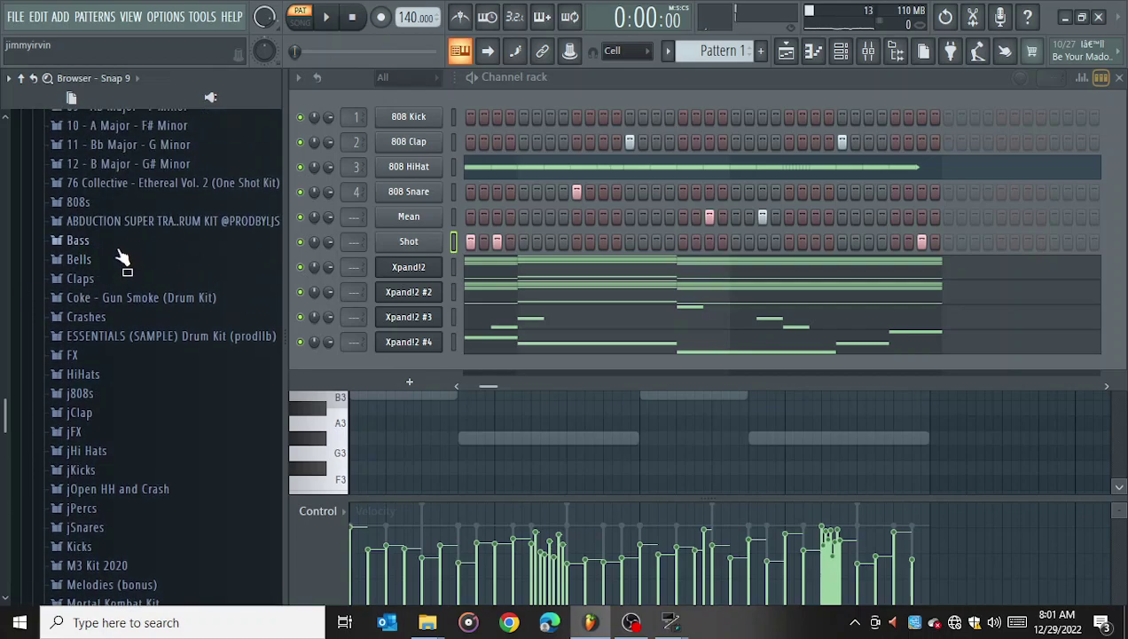
left_click(104, 245)
left_click(102, 243)
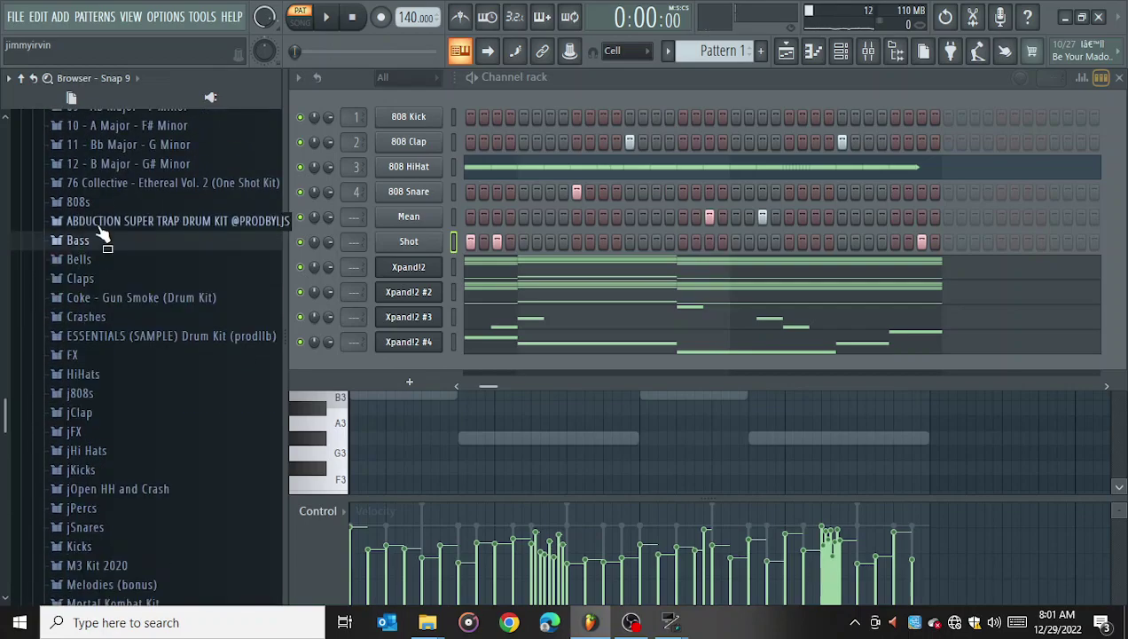
left_click(104, 204)
scroll(110, 246, "down", 2)
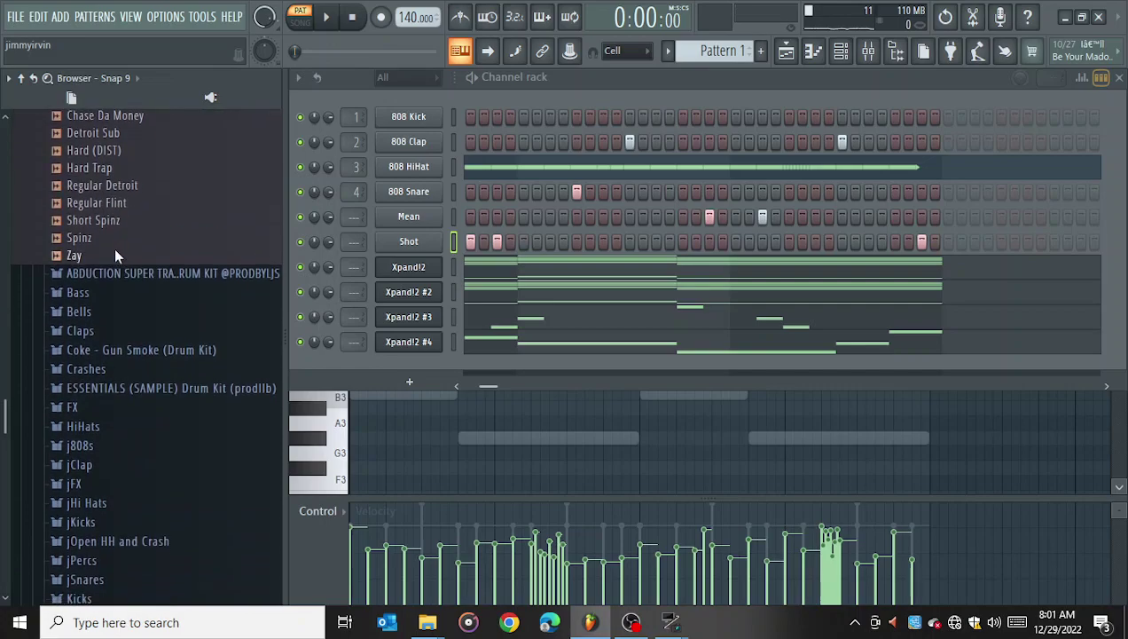
scroll(122, 275, "up", 2)
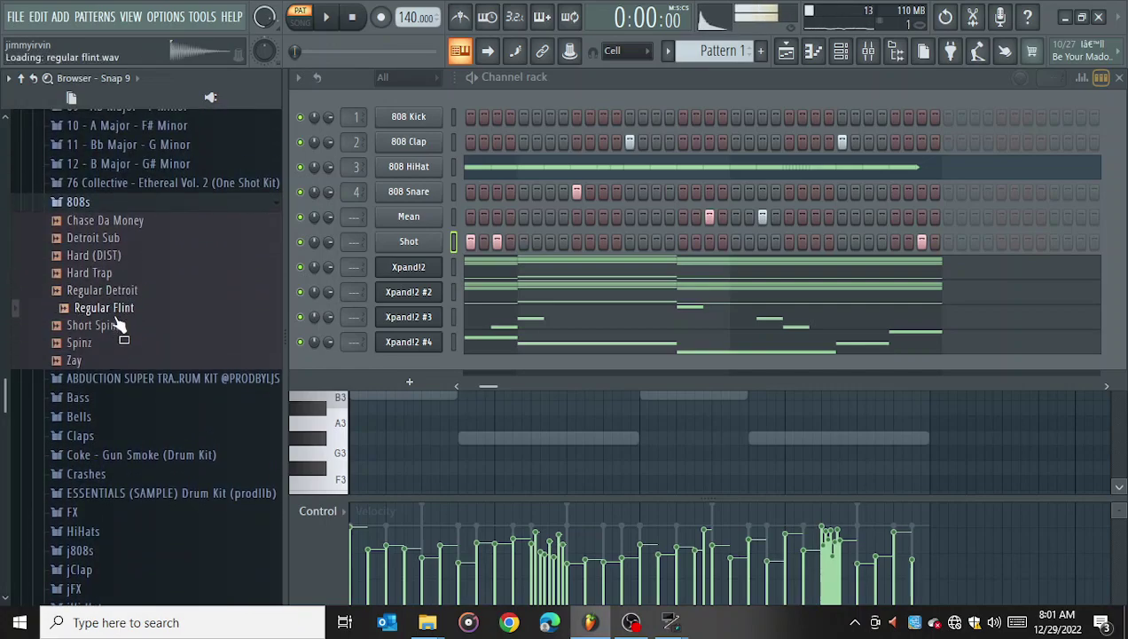
right_click(417, 118)
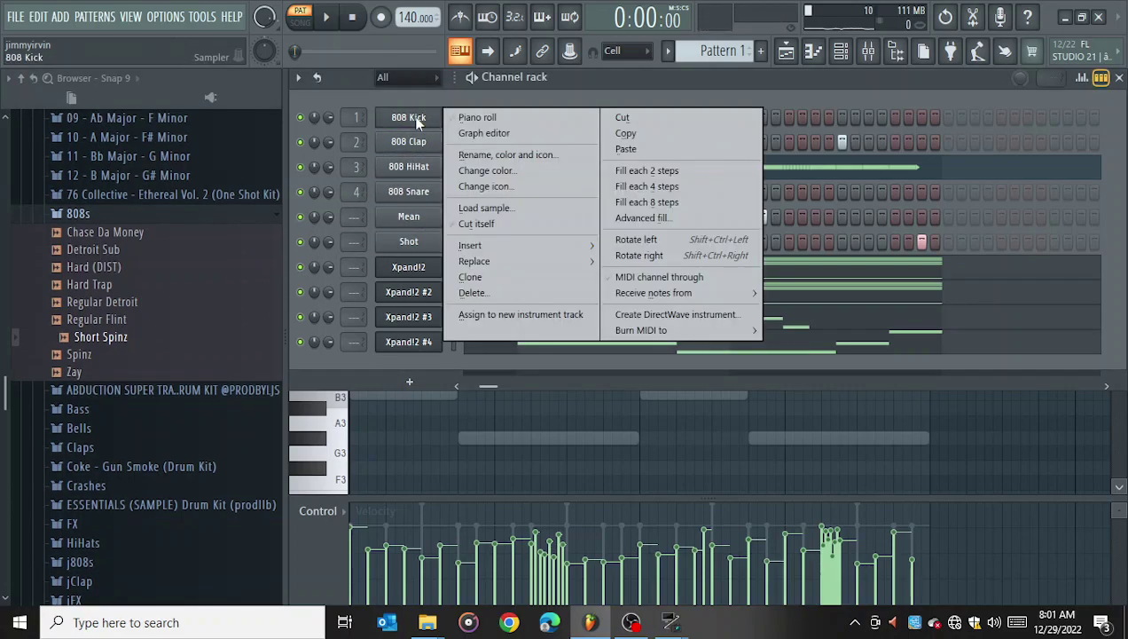
left_click(475, 224)
- Place short 808 Kick notes in the piano roll: B5 at the start of bars 1 and 3, G#5 on step 13 of both bars
left_click_drag(491, 388, 465, 394)
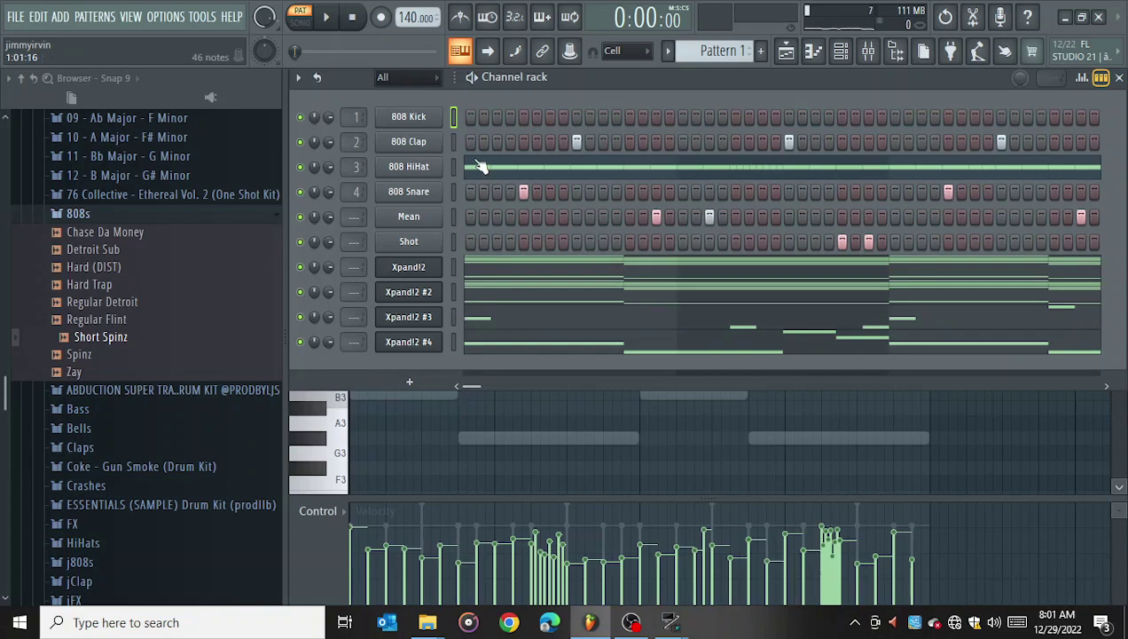
right_click(421, 120)
left_click(468, 115)
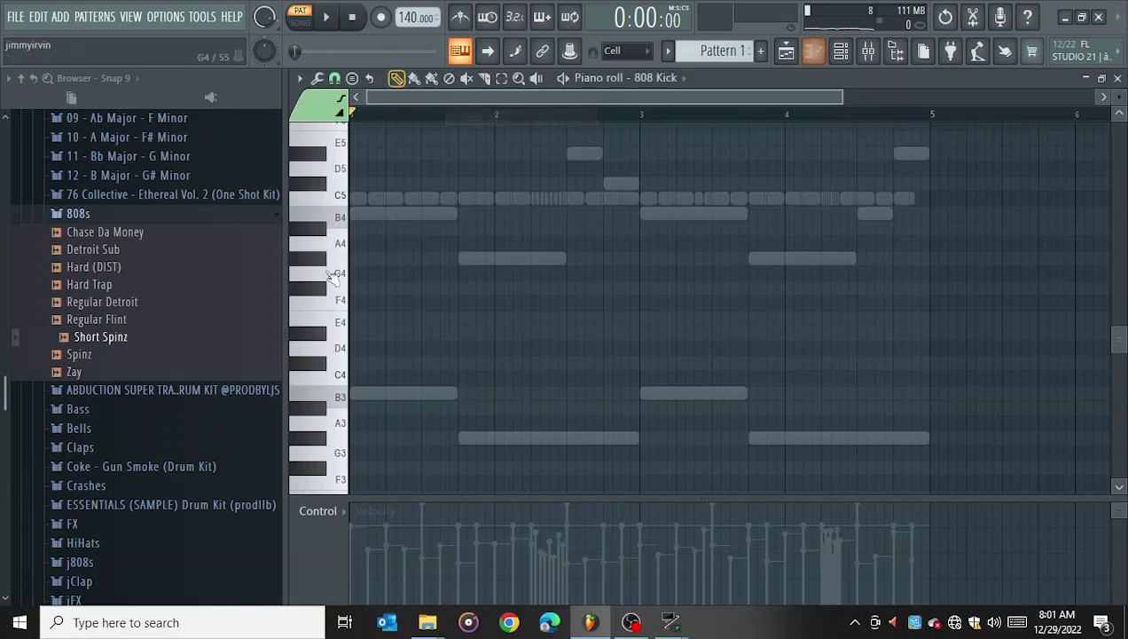
scroll(385, 326, "up", 6)
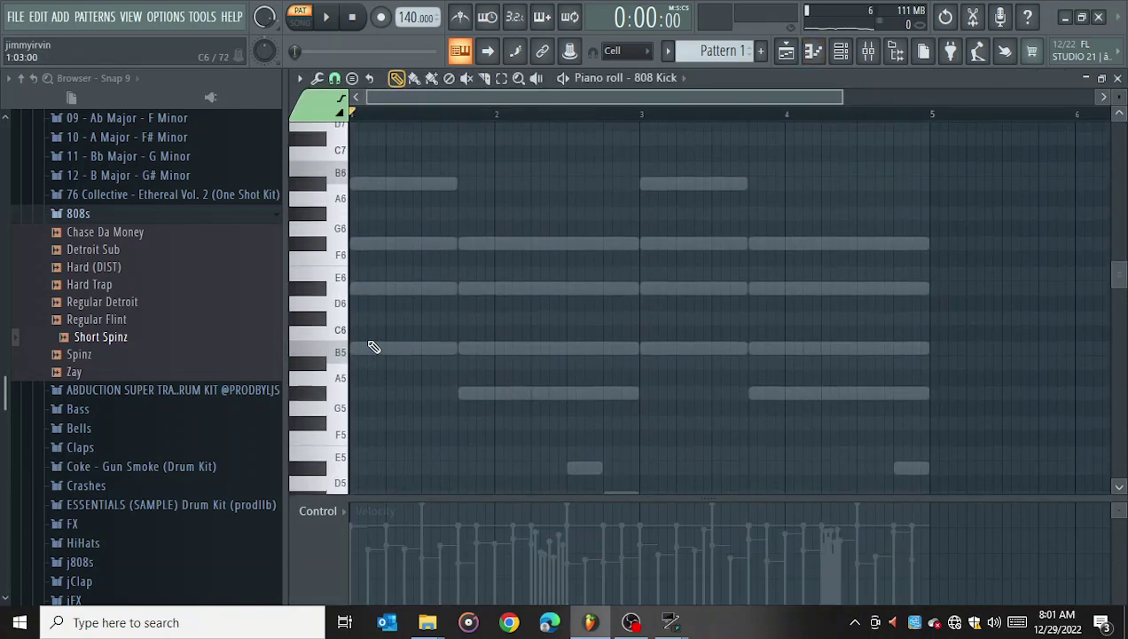
left_click(462, 347)
key("space")
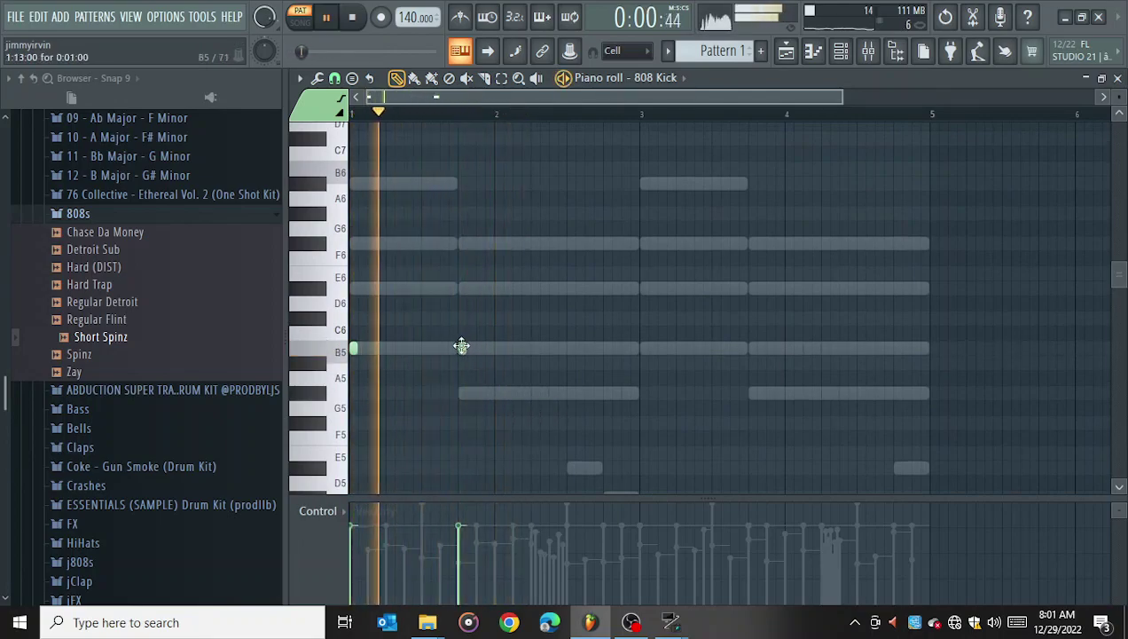
left_click(462, 393)
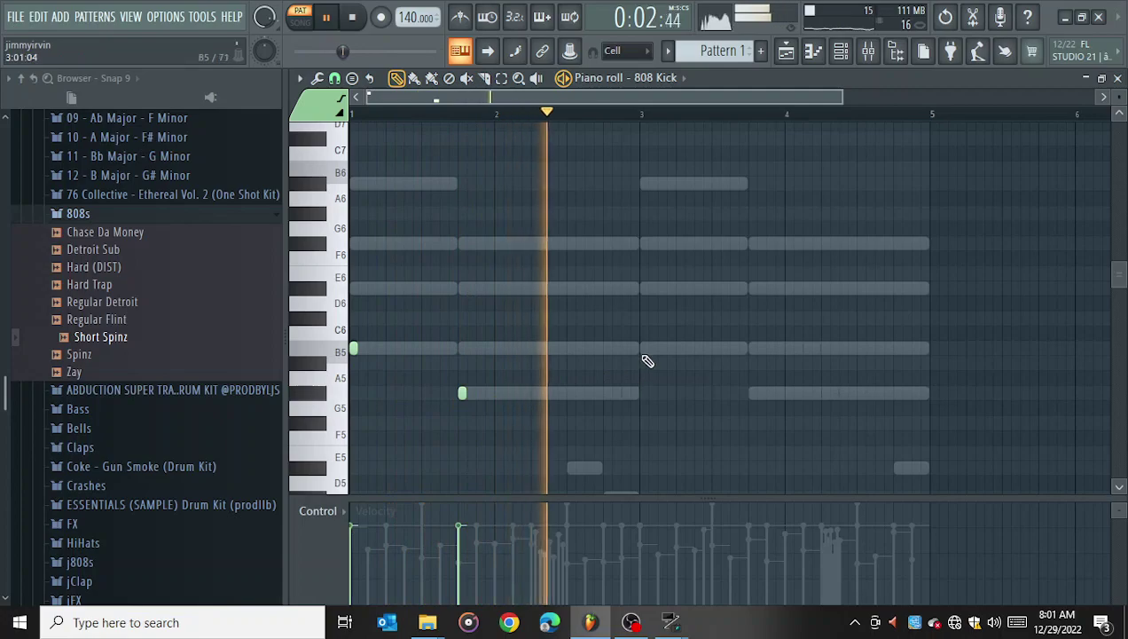
left_click(644, 347)
left_click(751, 393)
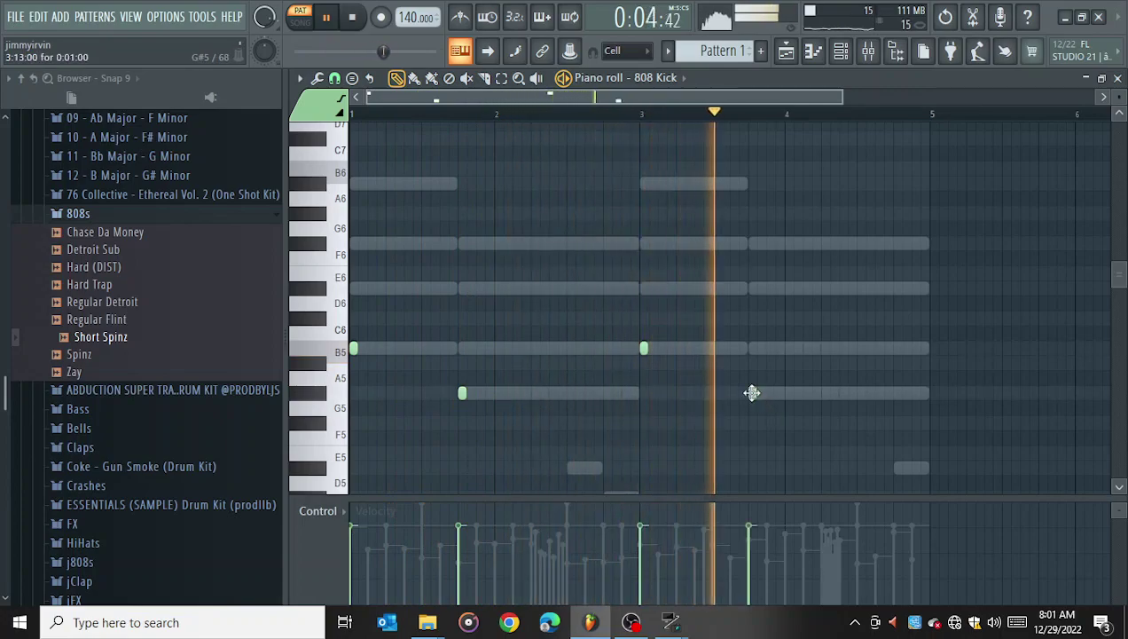
- Extend the 808 Kick notes to legato, making the last G#5 eight steps long, followed by a four-step G#5 on step 5 of bar 4
key("ctrl+l")
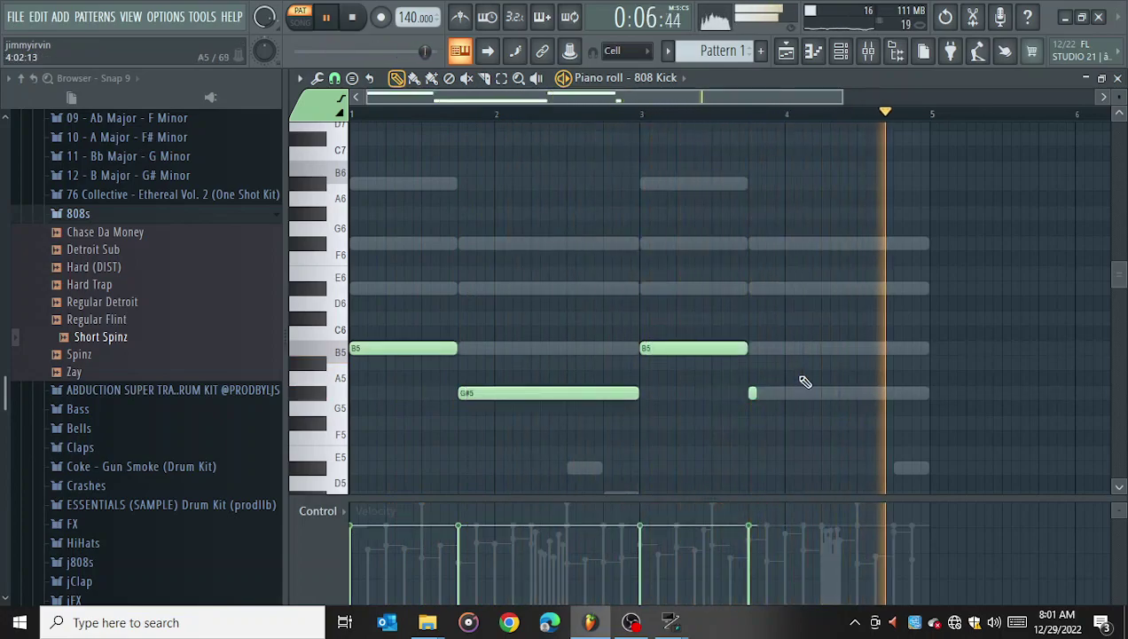
left_click_drag(756, 393, 818, 396)
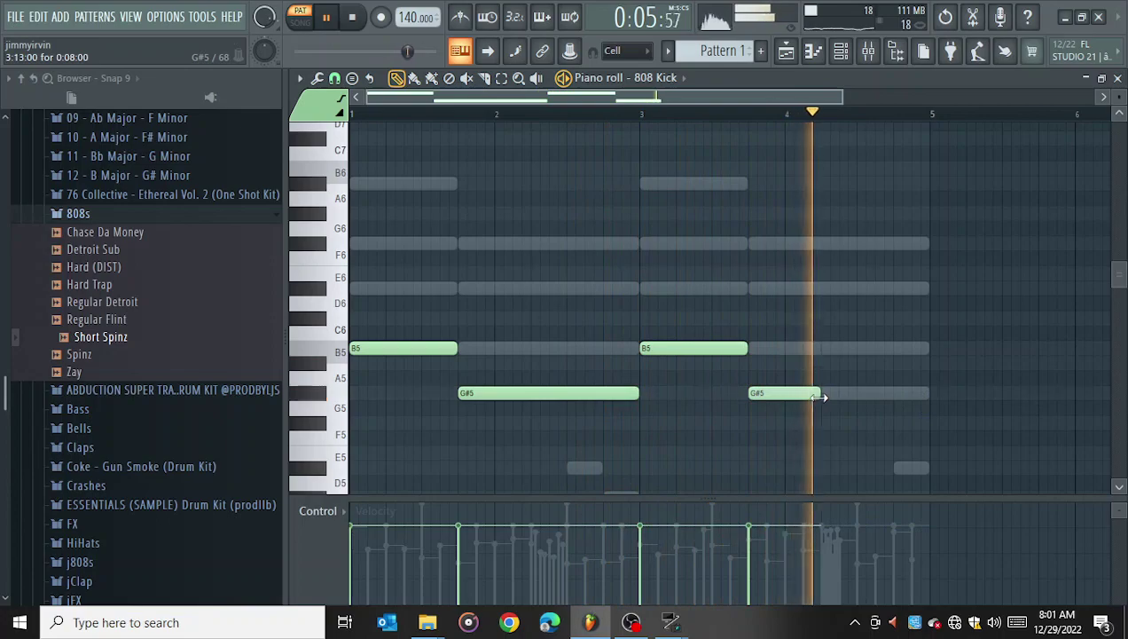
left_click(831, 395)
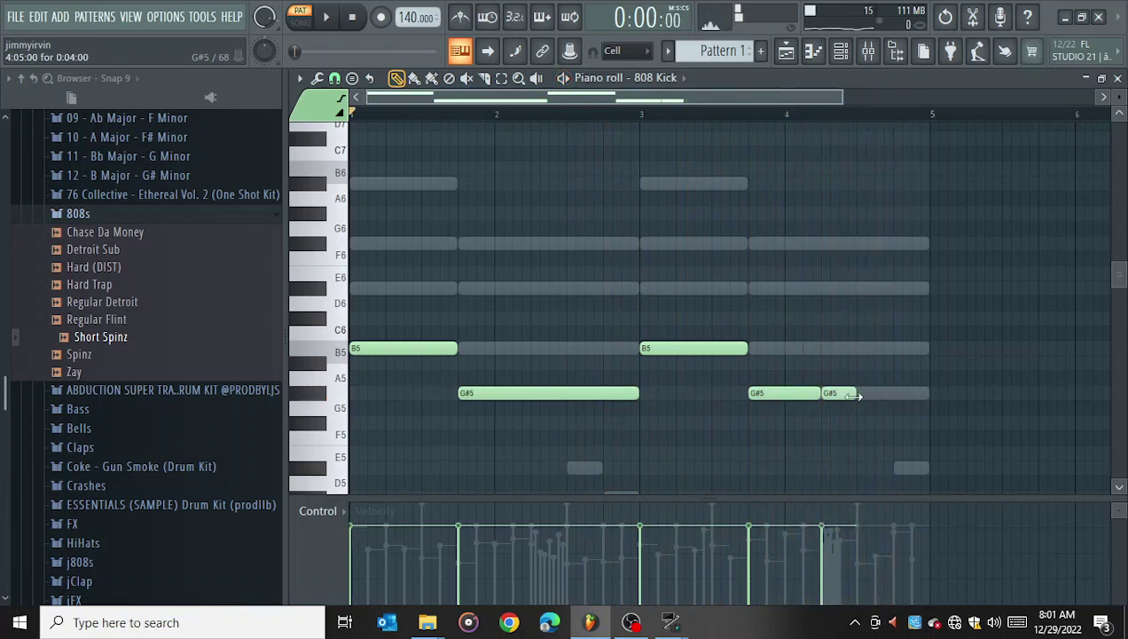
- Add a four-step G#5 on step 11 of bar 4, and shorten bar 3's B5 with a second B5 on step 7
left_click(887, 395)
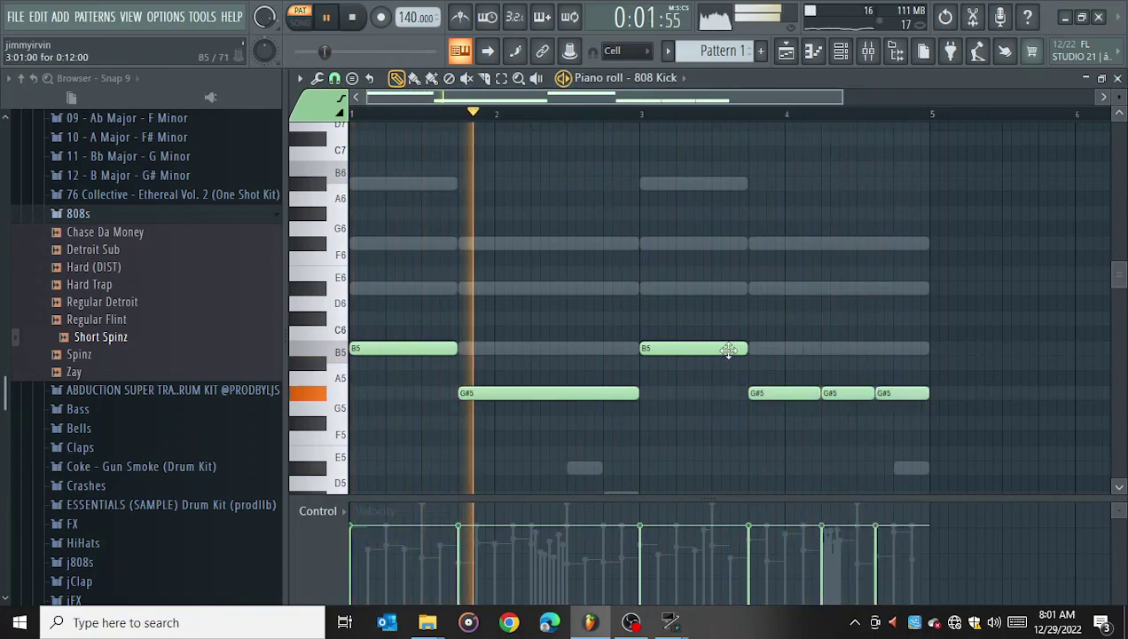
left_click_drag(742, 352, 683, 353)
left_click(700, 349)
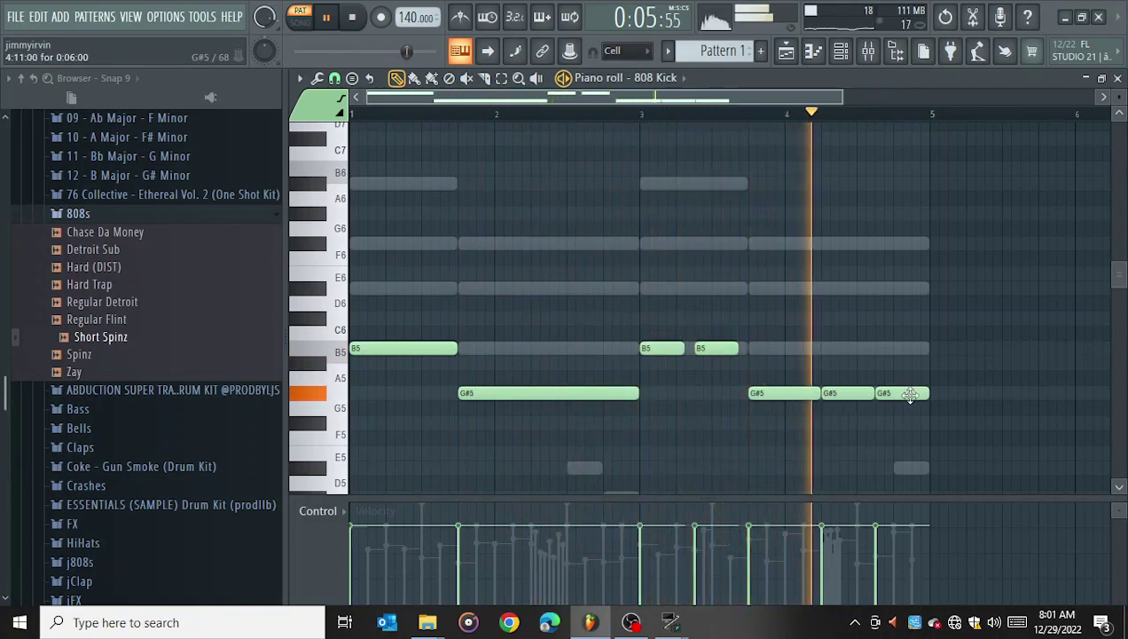
left_click_drag(927, 394, 911, 390)
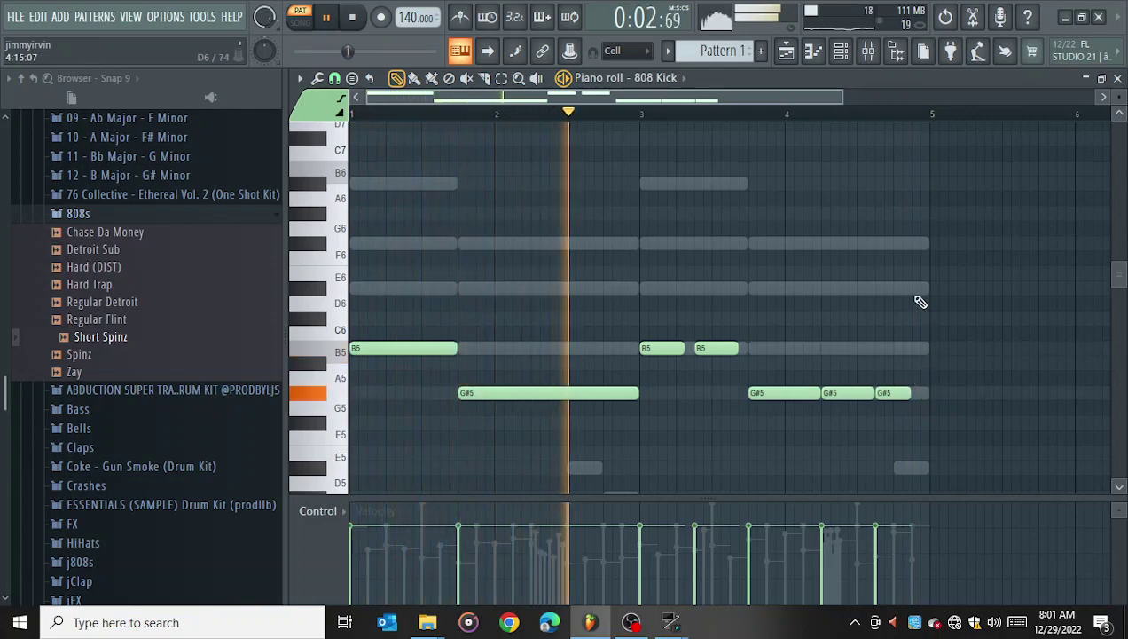
- Add two-step D#6 on step 15 of bar 4 and F#6 on step 5 of bar 3, resizing bar 3's B5 notes to fit around it
left_click(916, 289)
left_click_drag(947, 289, 930, 290)
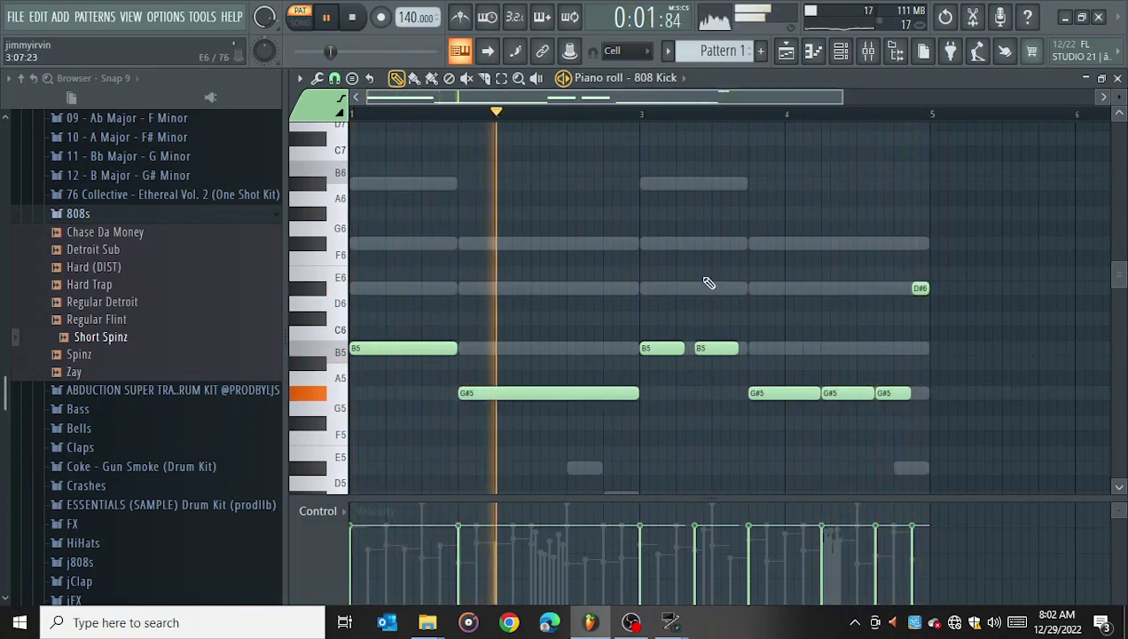
left_click(701, 243)
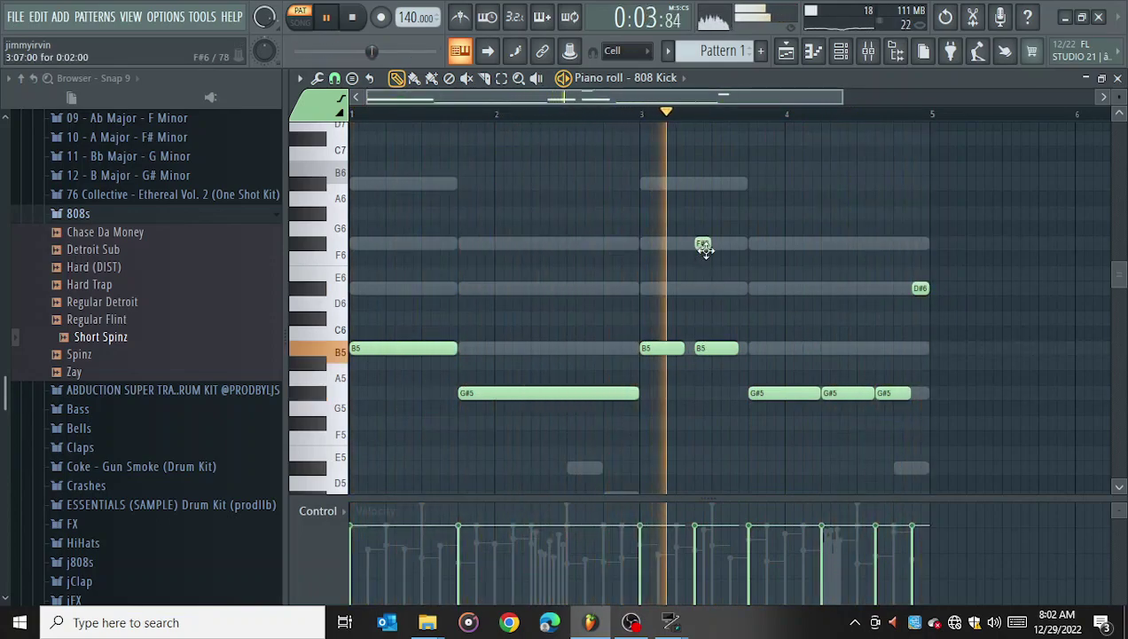
left_click_drag(704, 244, 685, 244)
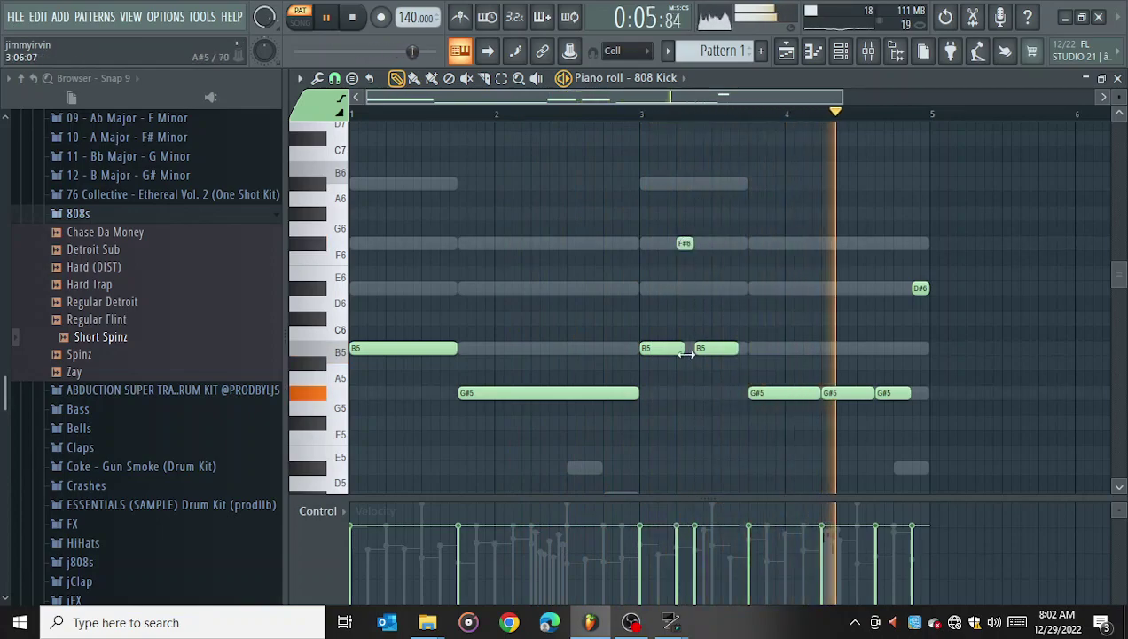
left_click_drag(680, 348, 747, 348)
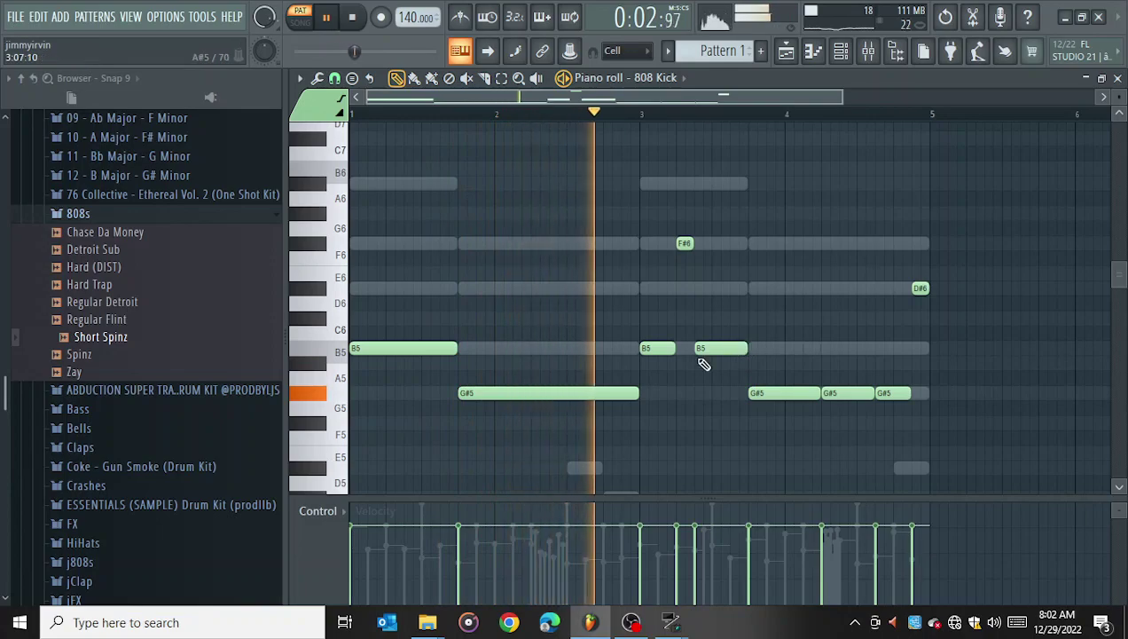
- Transpose all 808 Kick notes down one octave and raise their velocities to 100%
scroll(737, 330, "up", 2)
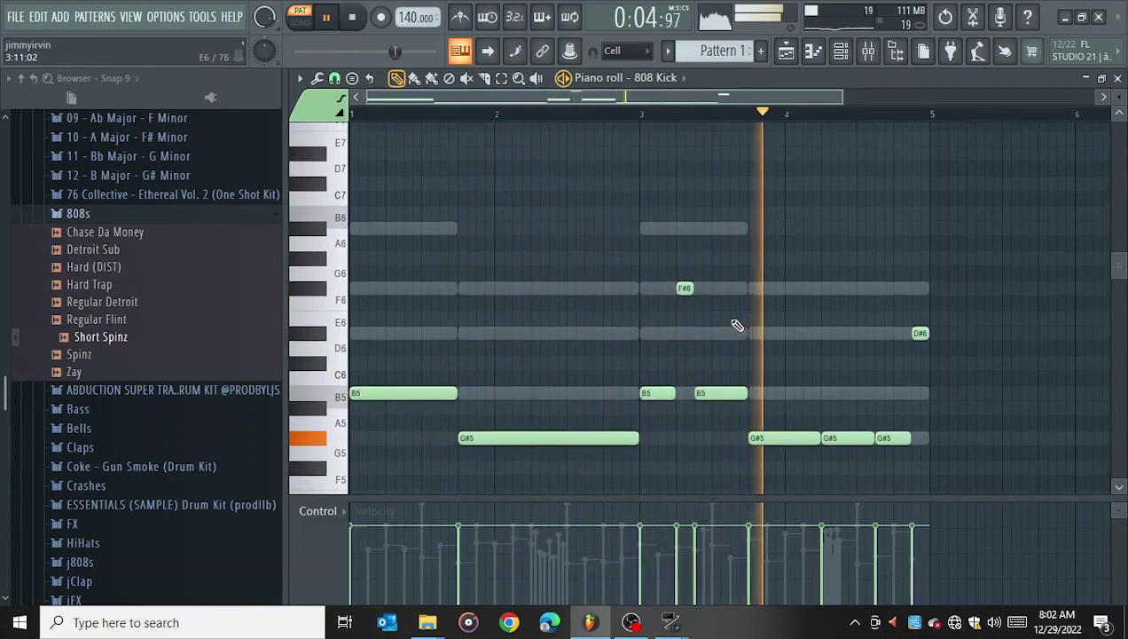
key("ctrl+Down")
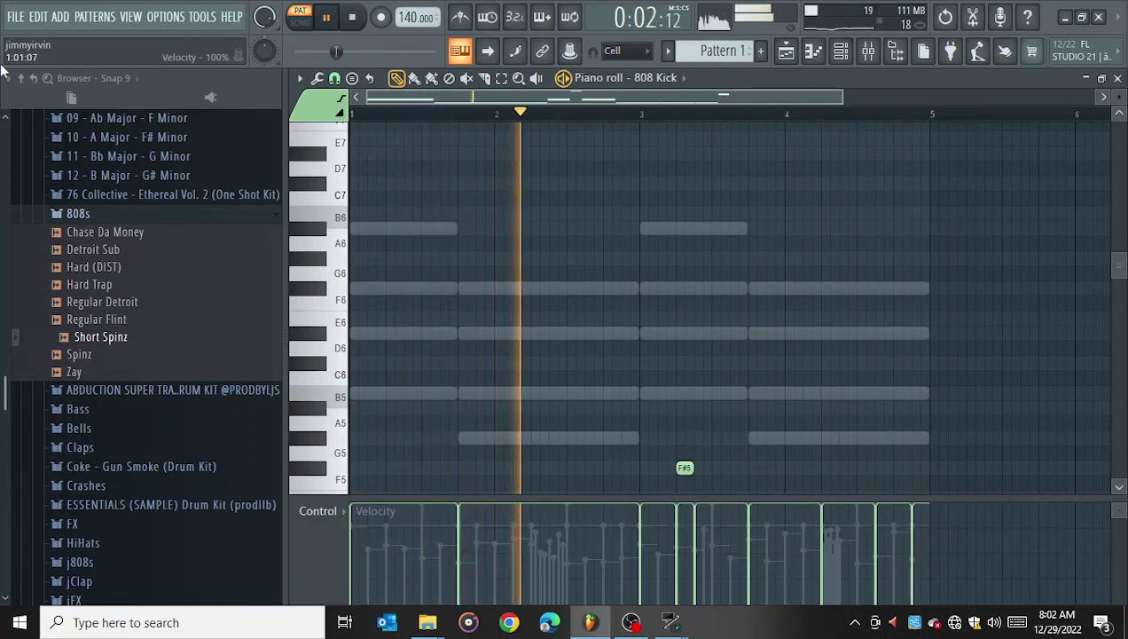
scroll(718, 320, "down", 10)
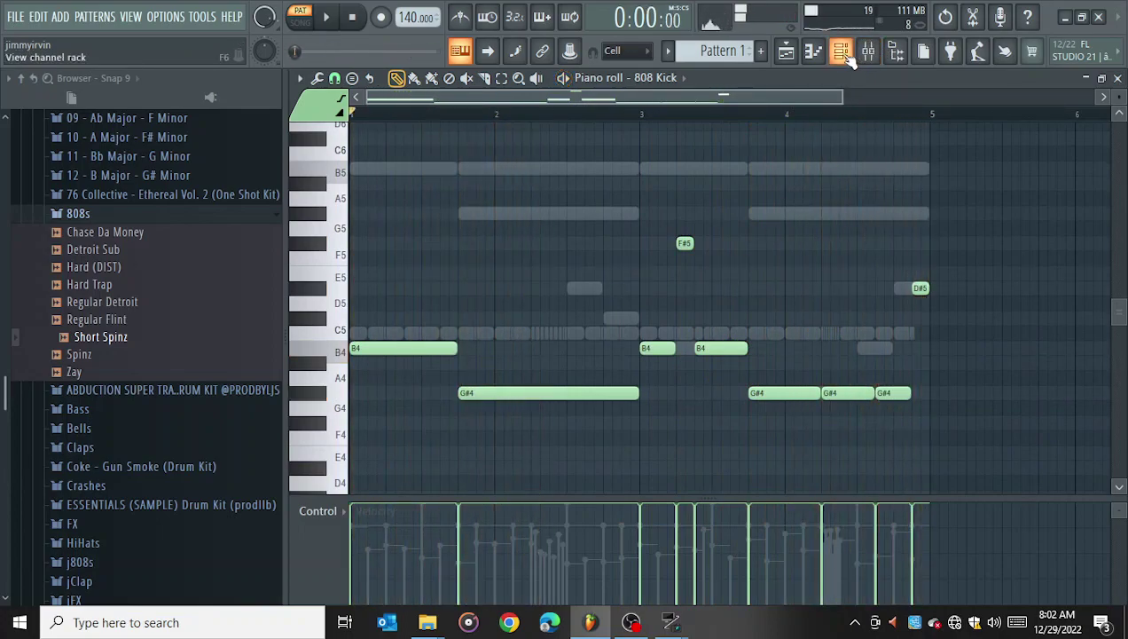
- Route all the rack's channels to consecutive mixer tracks starting from Insert 1
left_click(843, 52)
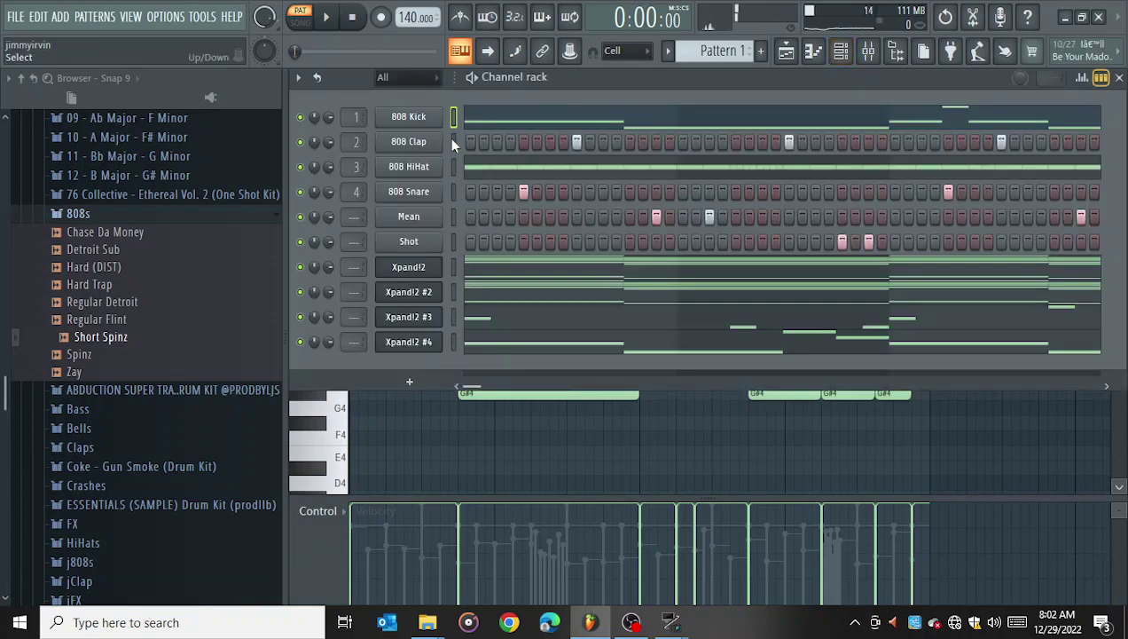
left_click(868, 52)
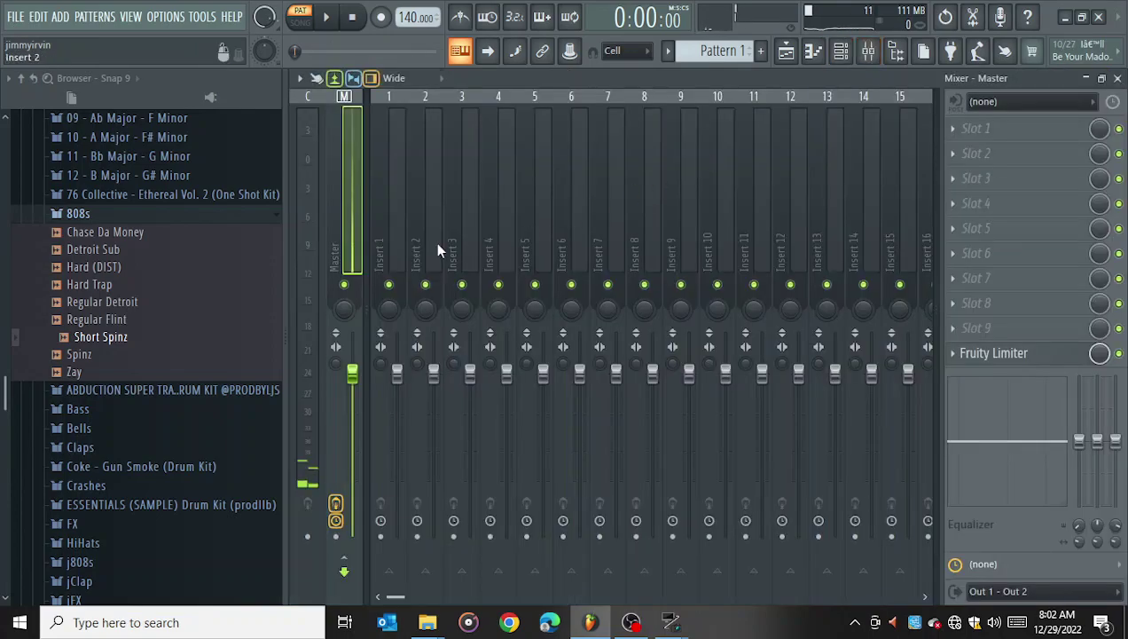
right_click(400, 227)
mouse_move(497, 262)
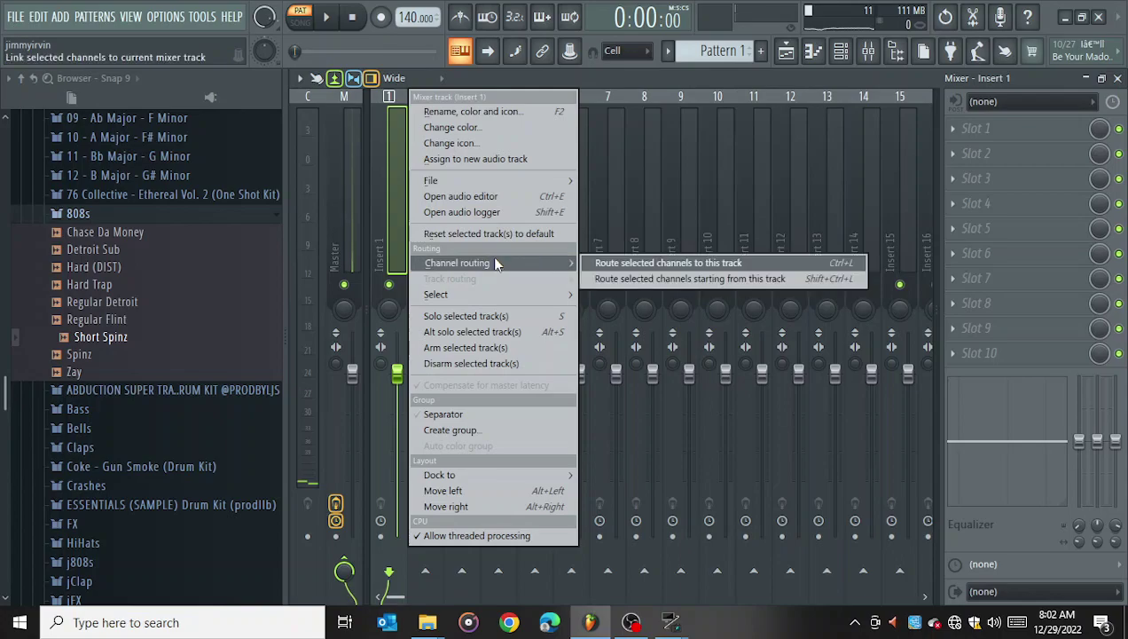
left_click(646, 278)
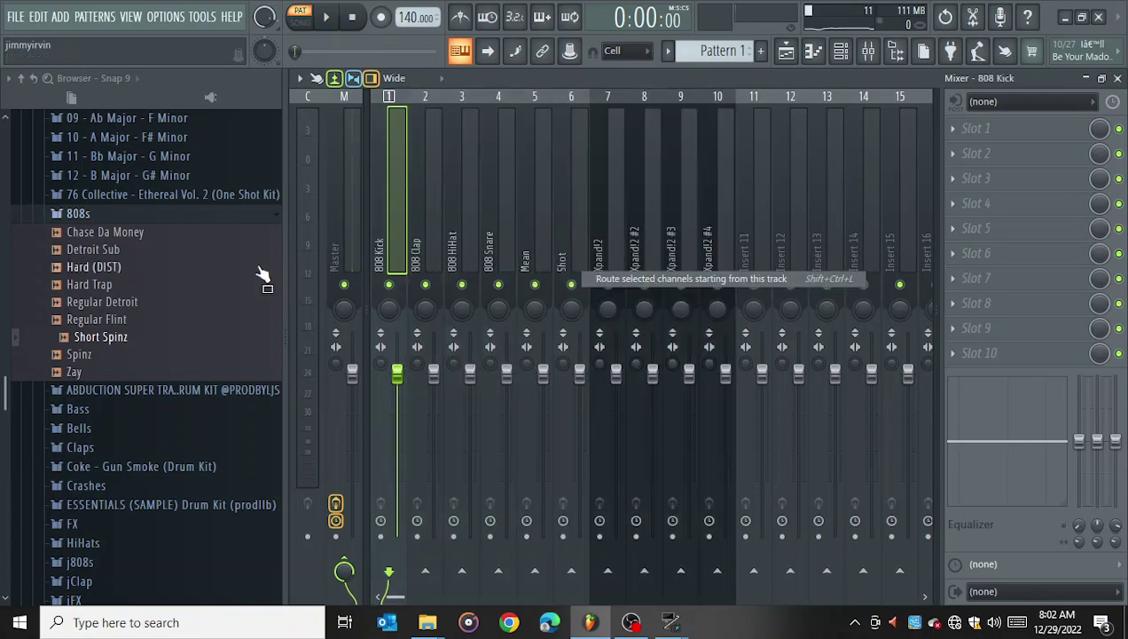
- Insert Fruity Parametric EQ 2 on the soloed Xpand!2 track, high-pass with band 1 and cut band 4 about 5.8 dB near 400 Hz
left_click(608, 238)
left_click(984, 129)
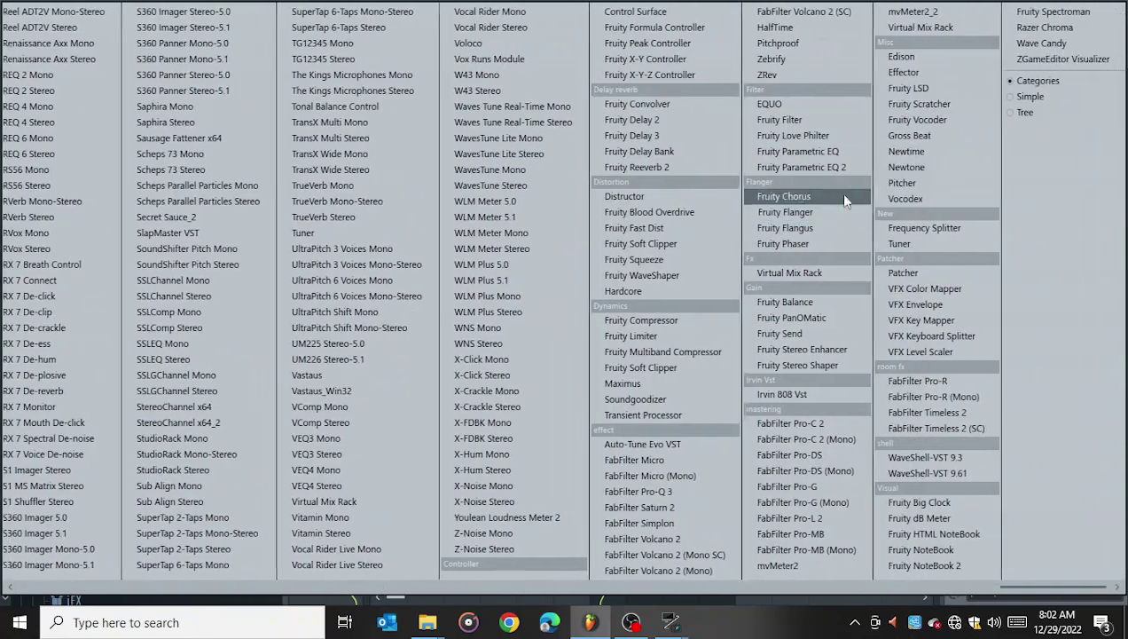
left_click(838, 178)
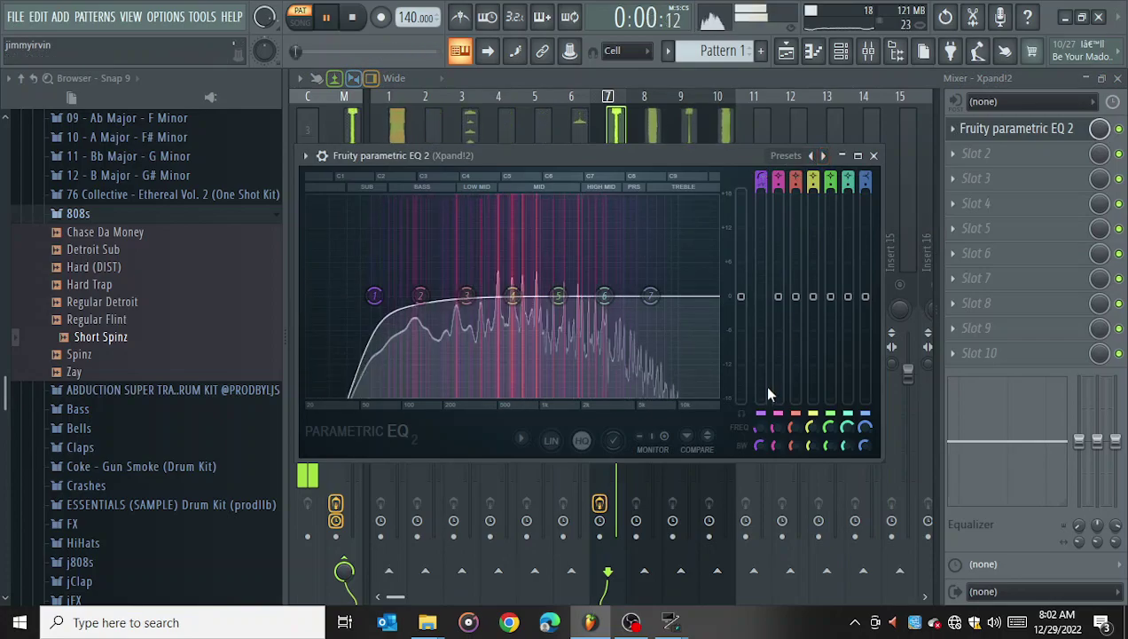
left_click_drag(375, 295, 389, 295)
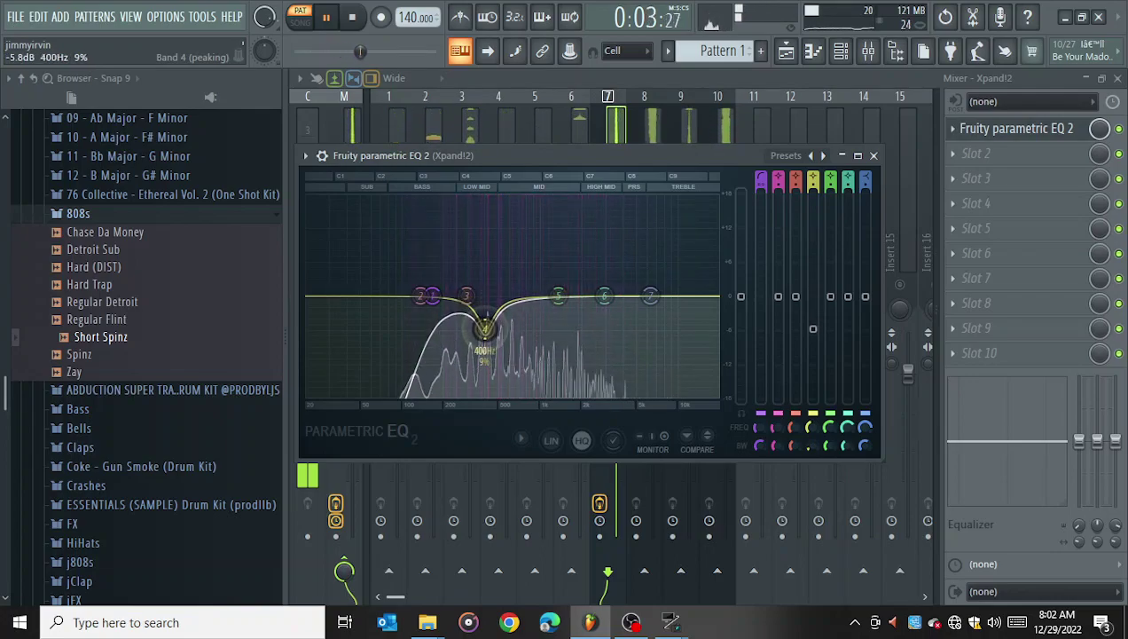
left_click(616, 133)
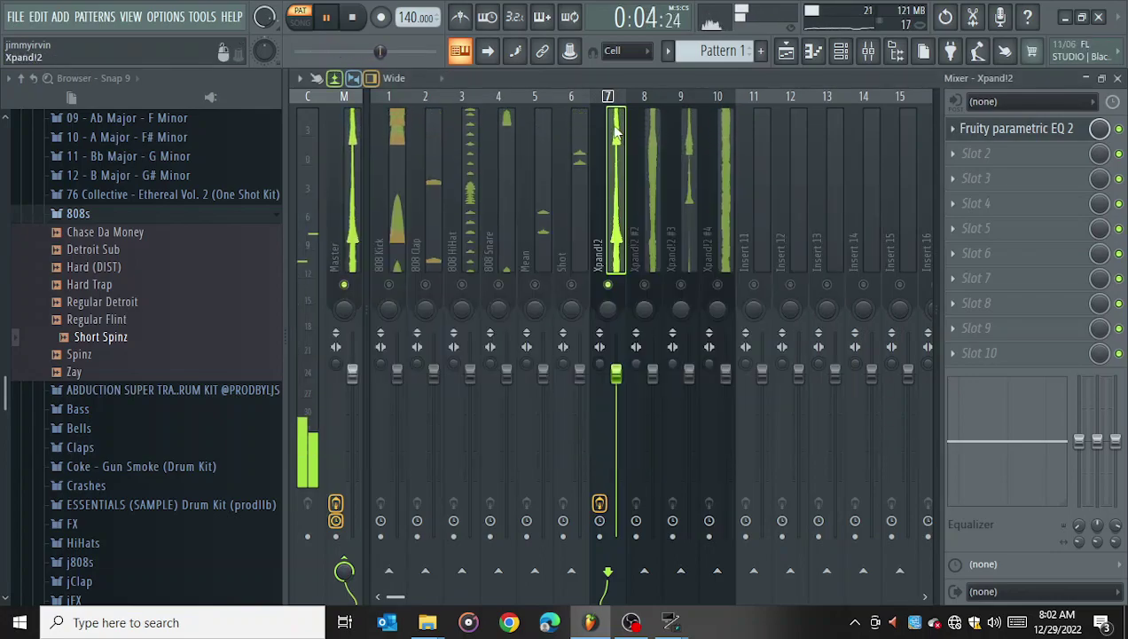
- Add Fruity Parametric EQ 2 to Xpand!2 #2 with a band 4 cut, a band 1 high pass above 200 Hz and an -18 dB high shelf near 2460 Hz
left_click(654, 250)
left_click(975, 153)
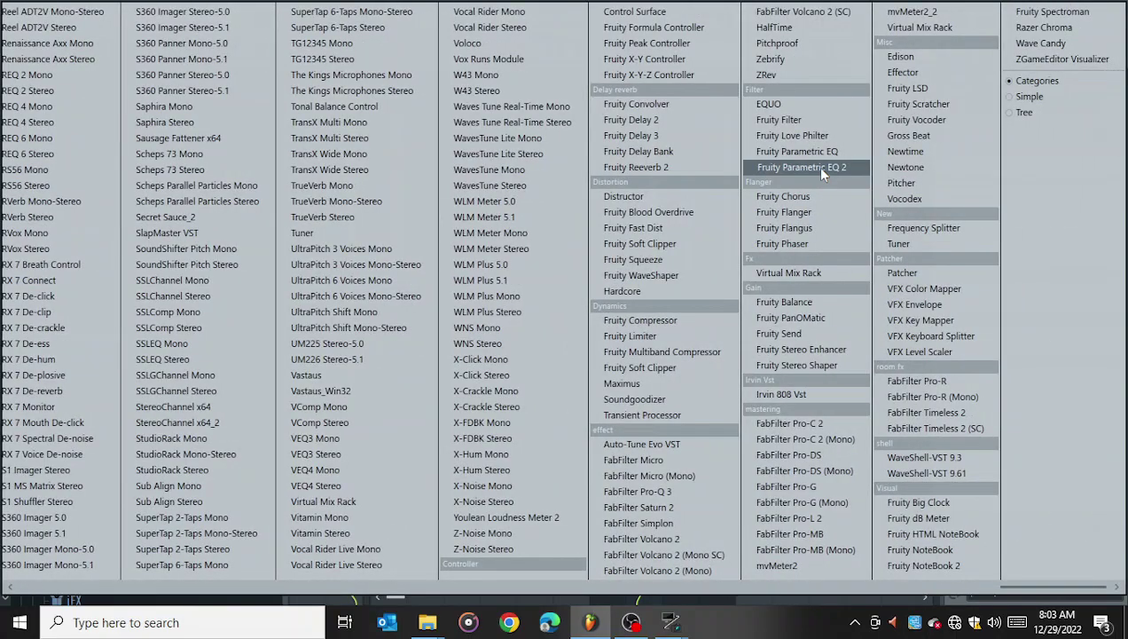
left_click(821, 169)
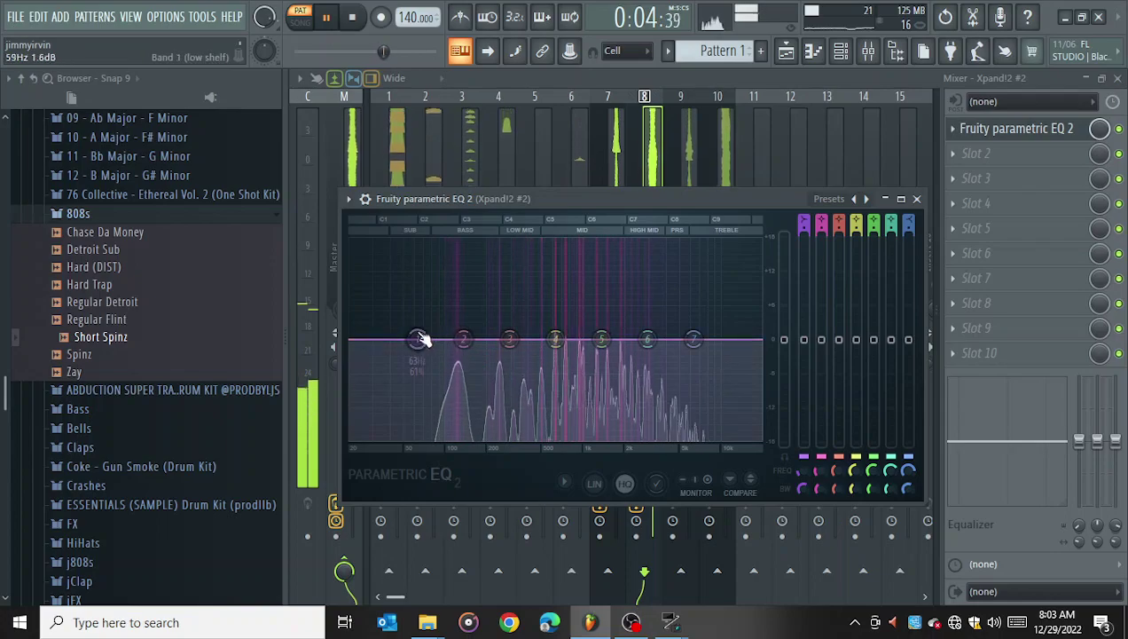
left_click_drag(549, 338, 548, 355)
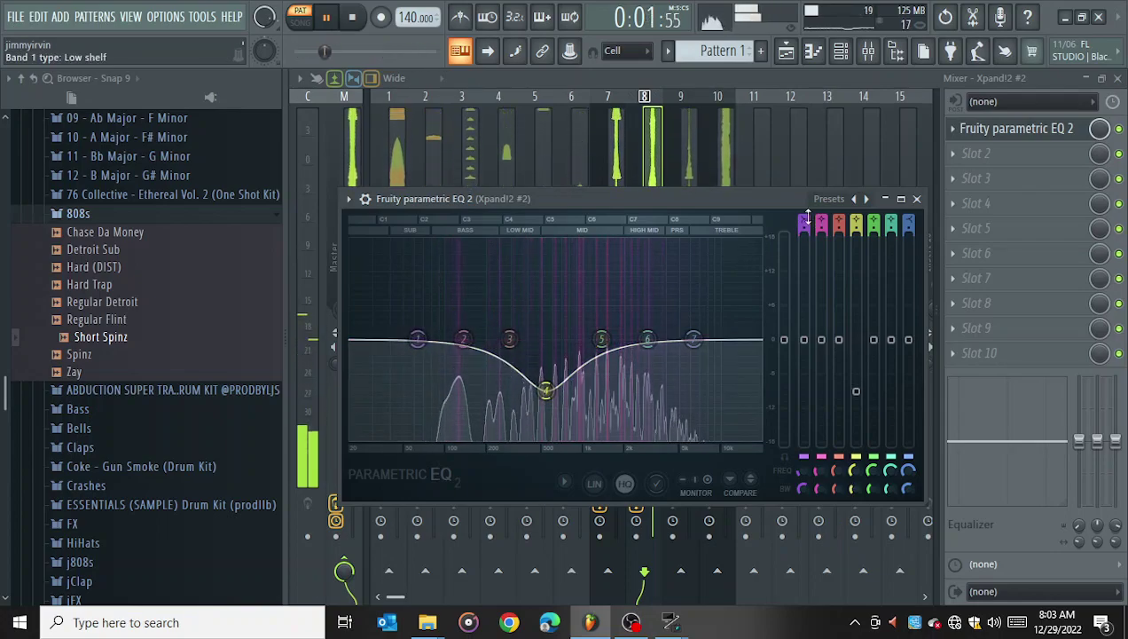
scroll(808, 217, "up", 2)
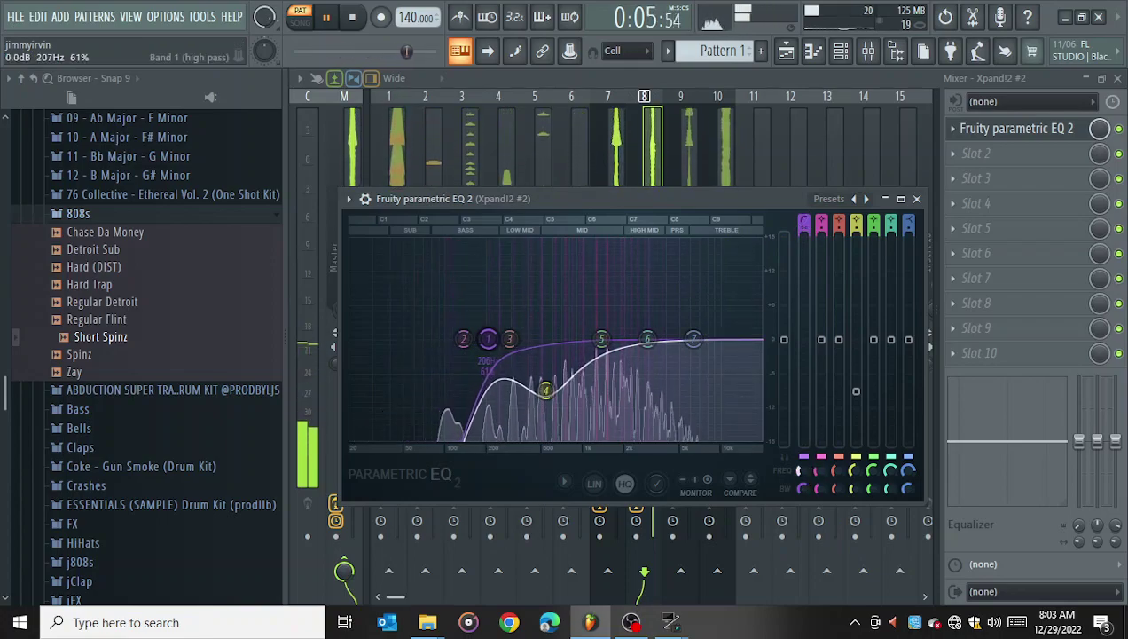
left_click_drag(693, 339, 674, 437)
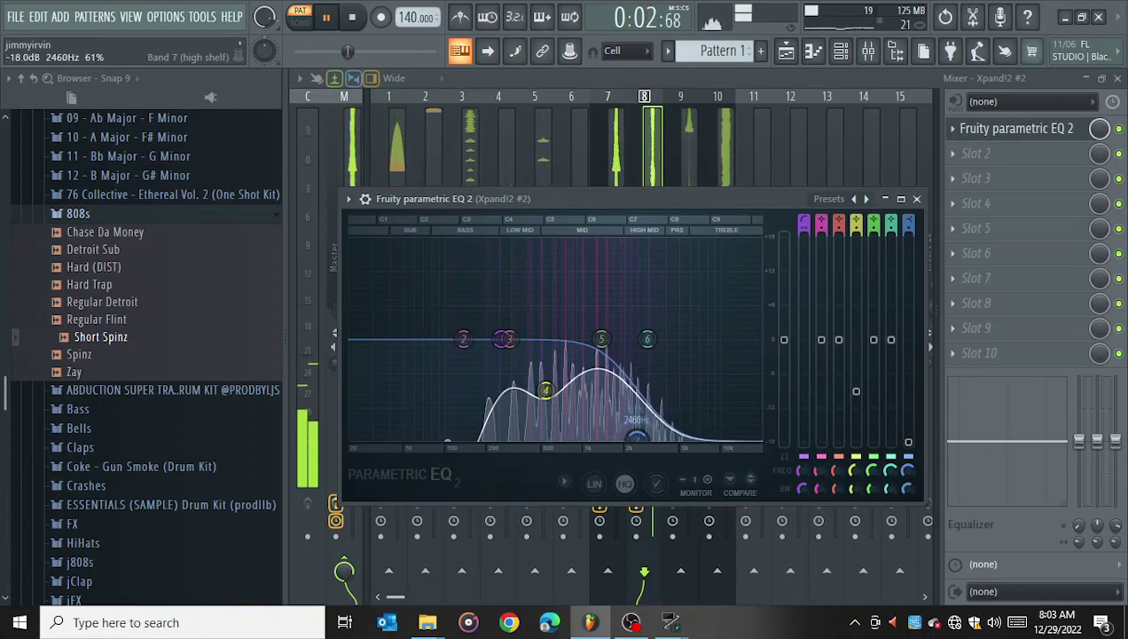
left_click(652, 156)
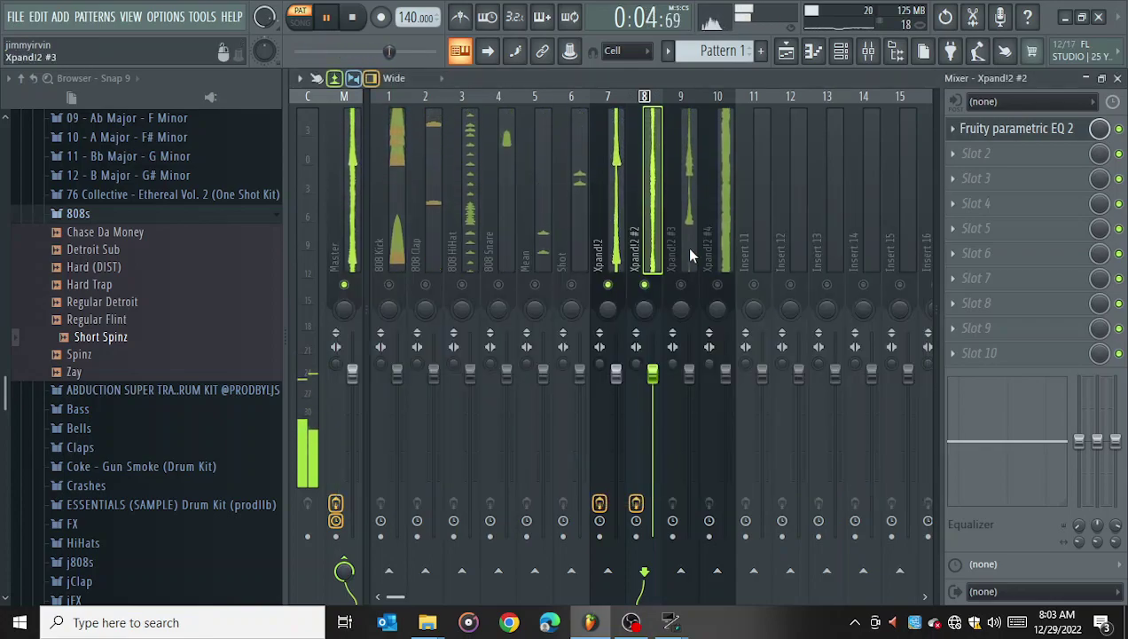
- Unmute Xpand!2 #3 and add Fruity Parametric EQ 2 with an -18 dB low shelf at about 480 Hz
left_click(681, 285)
left_click(683, 262)
left_click(1017, 137)
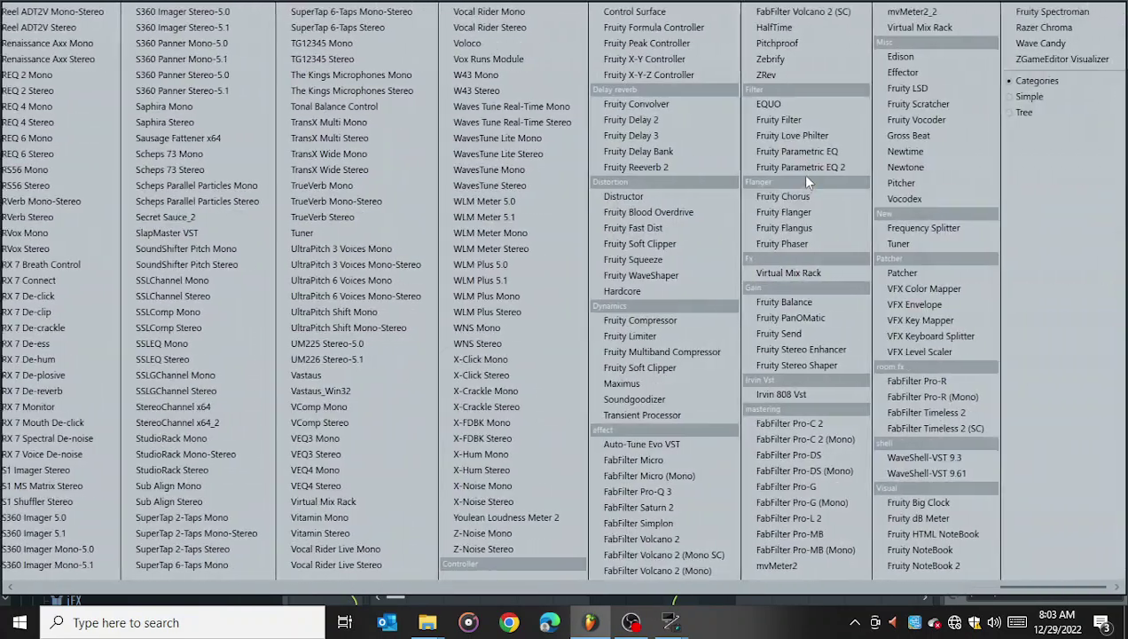
left_click(802, 169)
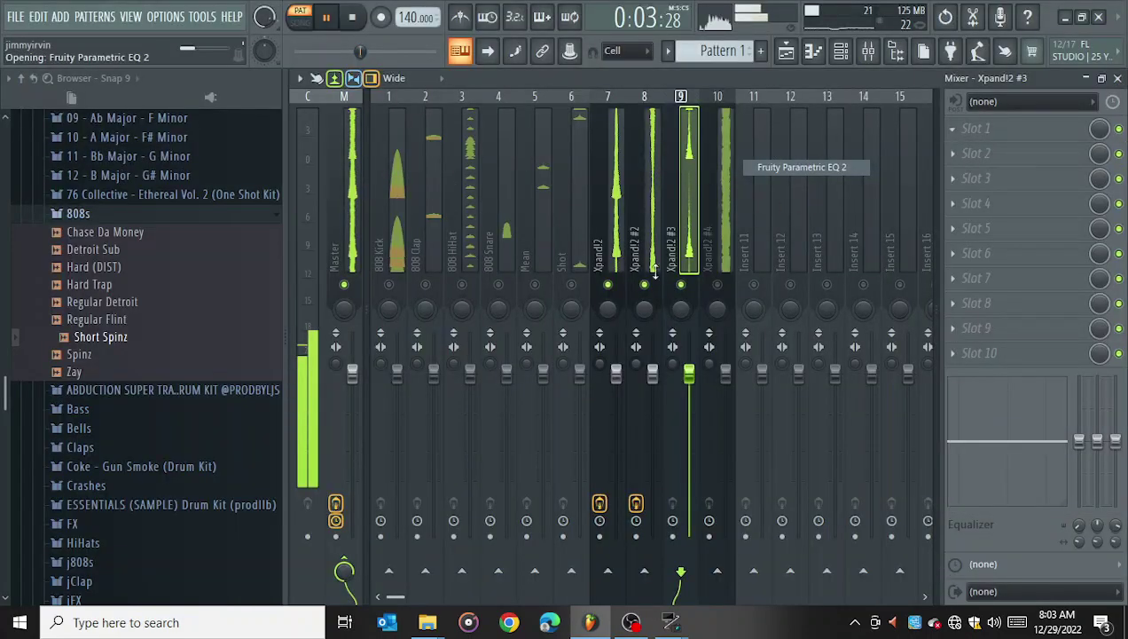
left_click_drag(488, 380, 566, 480)
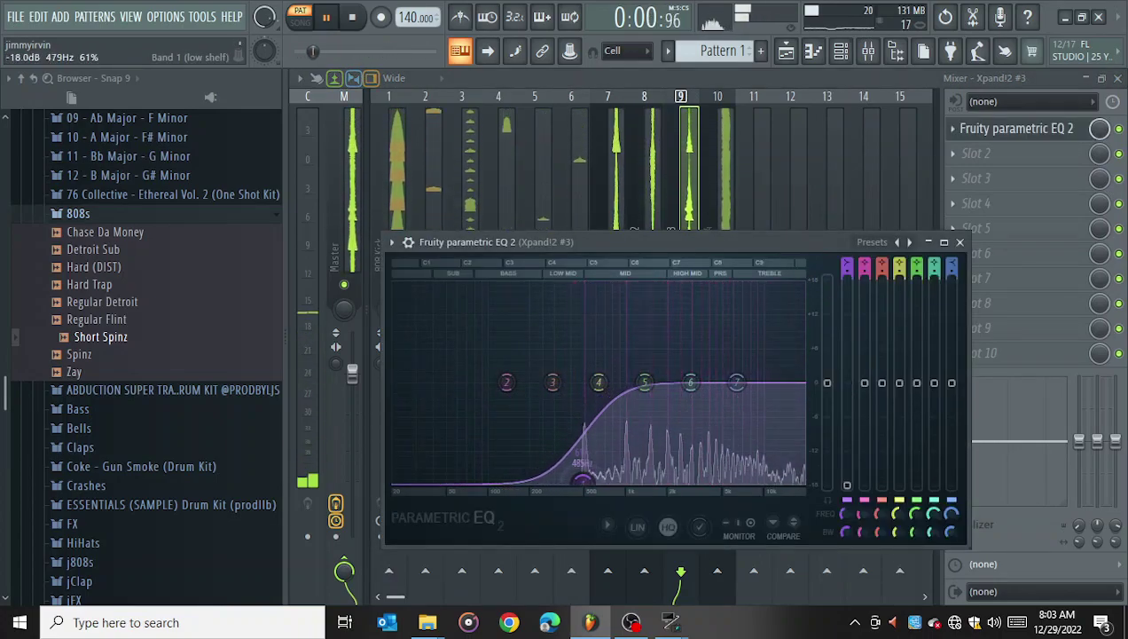
key("Escape")
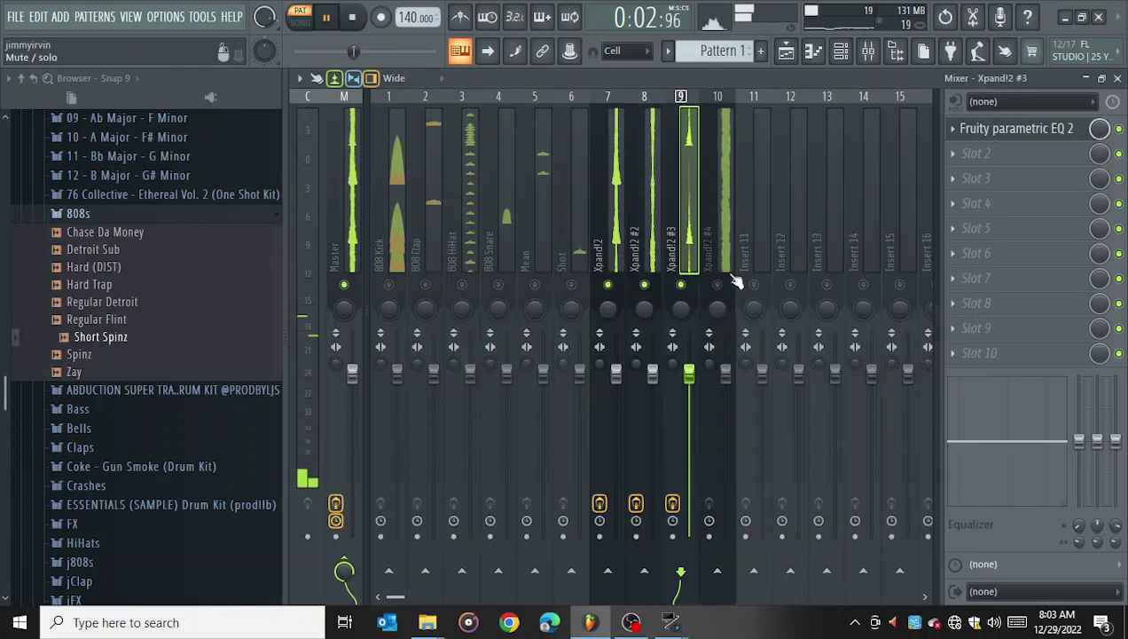
- Add Fruity Parametric EQ 2 to Xpand!2 #4, dipping bands 5 and 6 and rolling off the lows with band 1 and the top end with band 7
left_click(728, 259)
left_click(976, 129)
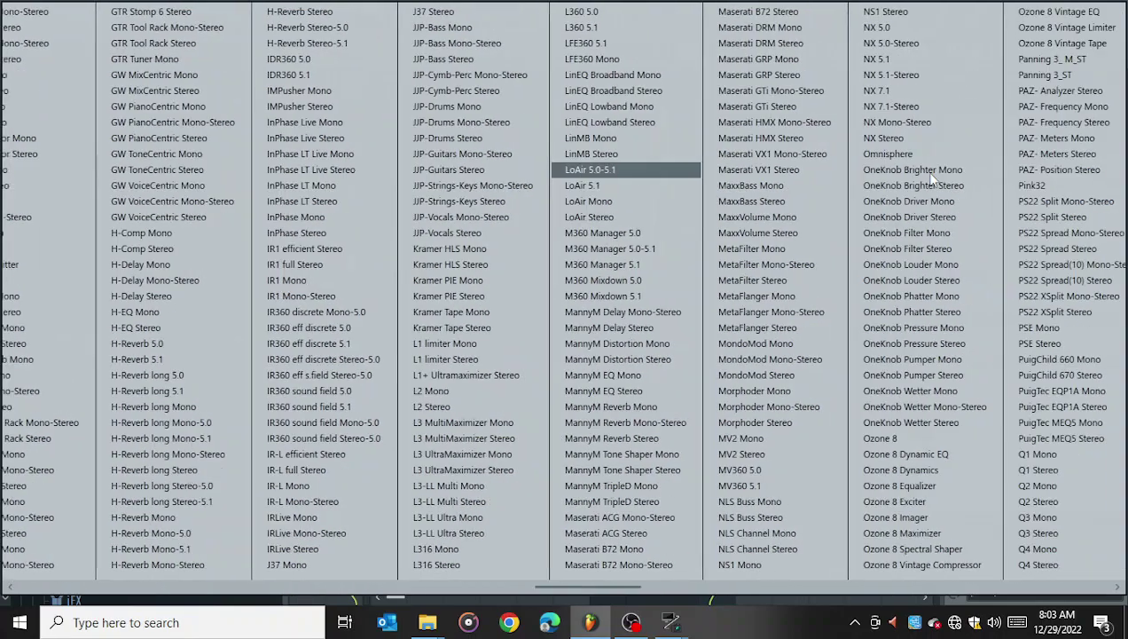
left_click(847, 169)
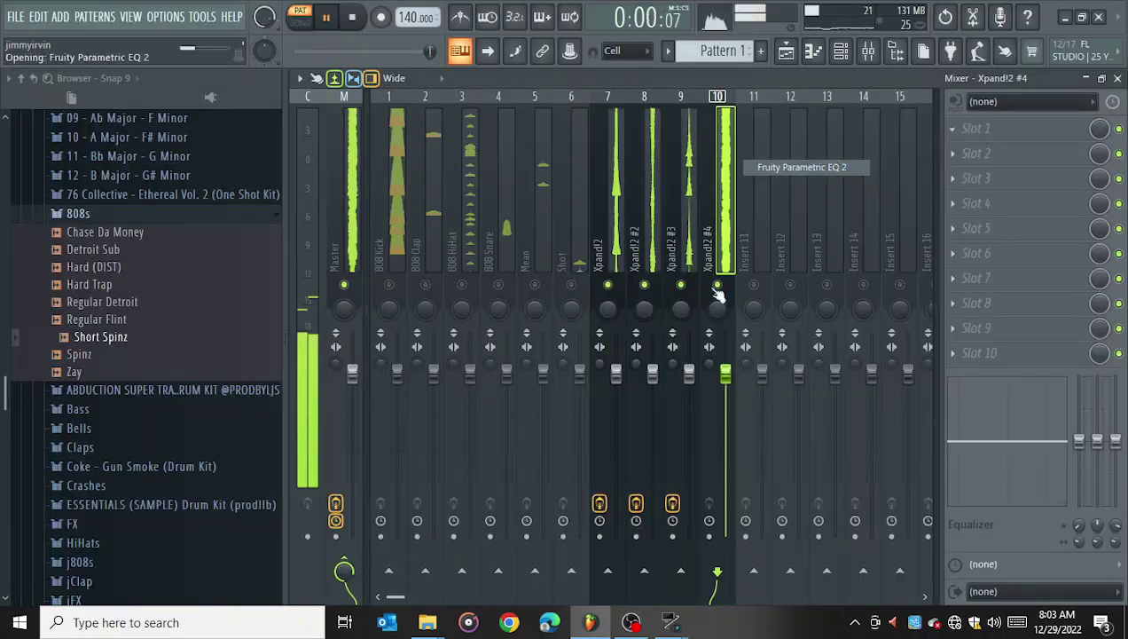
left_click_drag(705, 429, 661, 469)
left_click_drag(503, 425, 593, 526)
left_click_drag(761, 429, 832, 522)
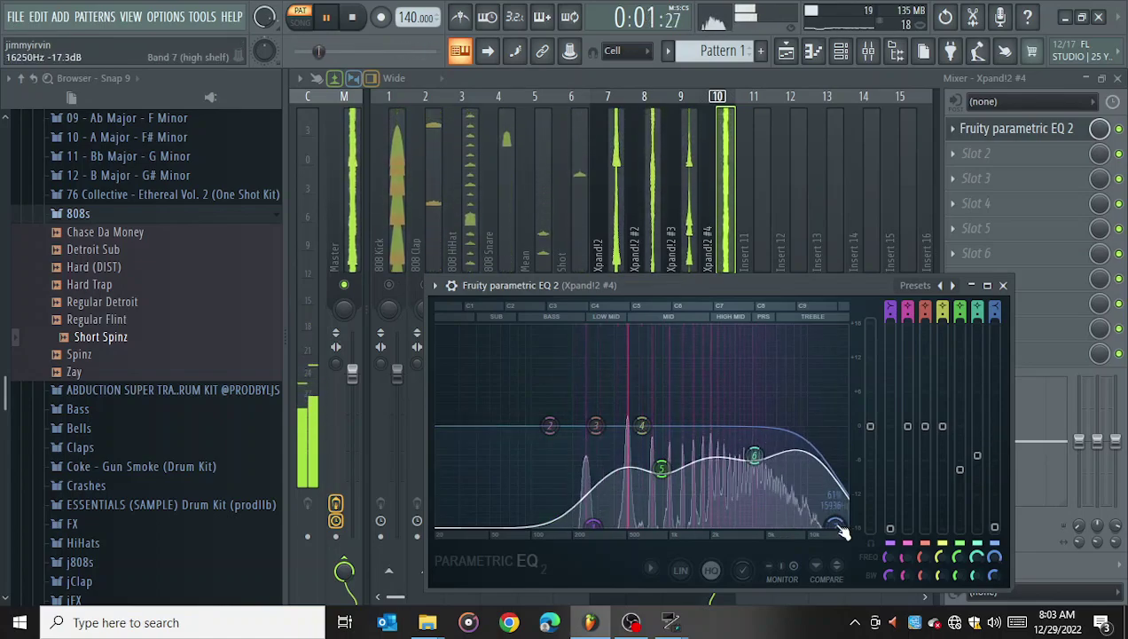
left_click(728, 244)
- Stop playback, lower the faders of mixer tracks 1 to 10 all the way down and reactivate the muted tracks
key("space")
left_click_drag(391, 210, 697, 317)
left_click_drag(689, 384, 689, 536)
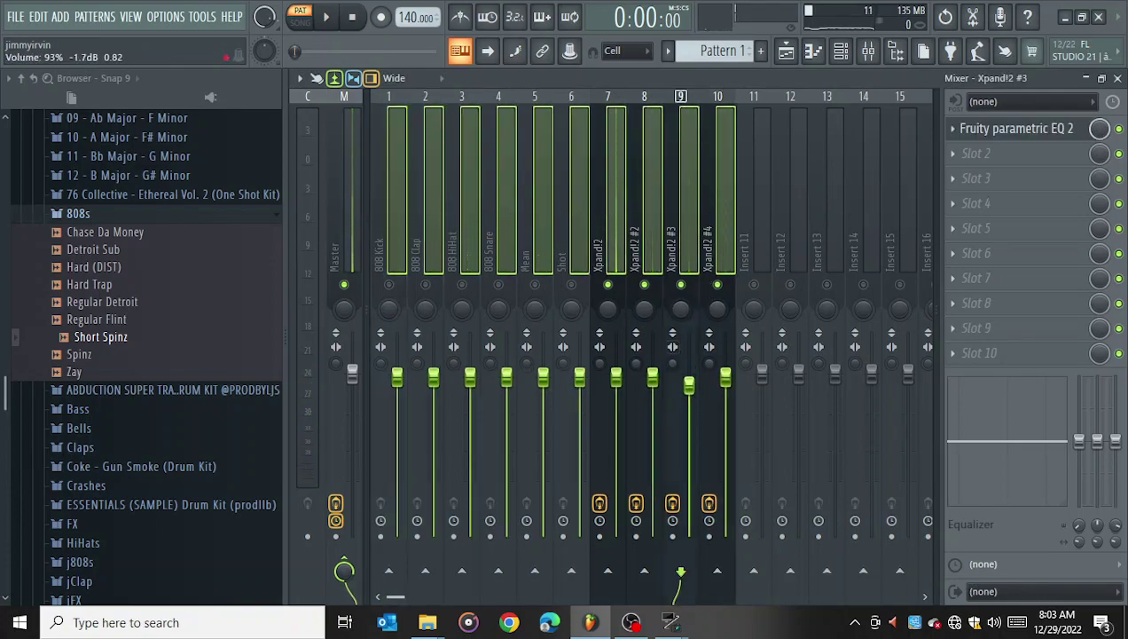
left_click(390, 286)
- Play the pattern and raise the 808 Kick mixer fader to about half level
left_click(394, 249)
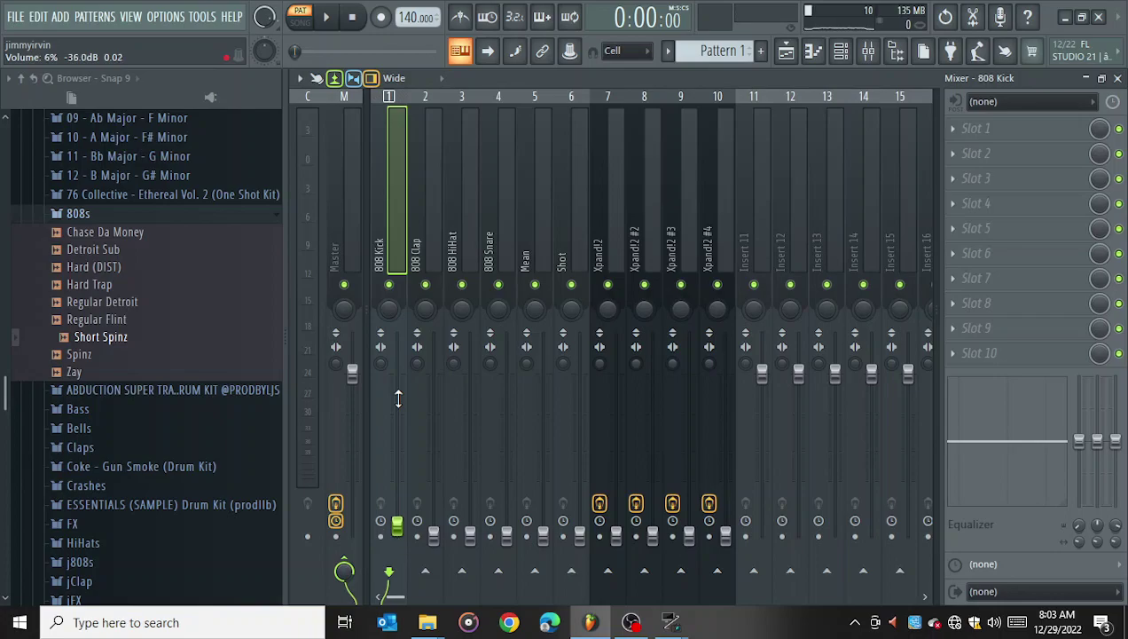
scroll(398, 399, "up", 3)
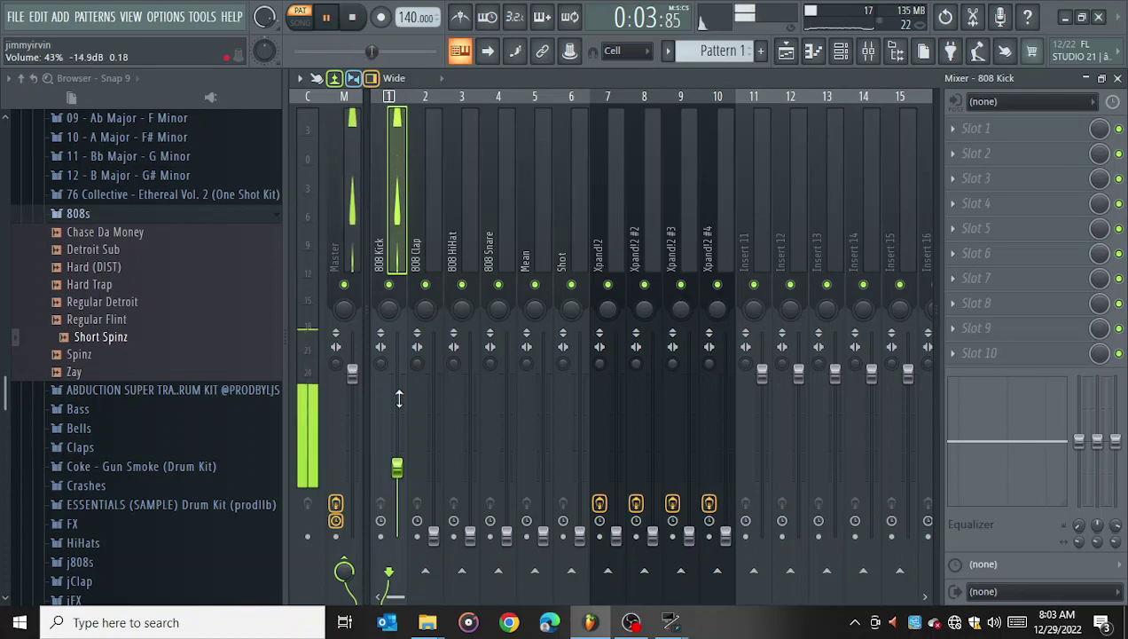
scroll(398, 400, "up", 4)
- Raise the 808 Clap fader slightly above the kick's and cut its mixer EQ low shelf to -18 dB
left_click(433, 234)
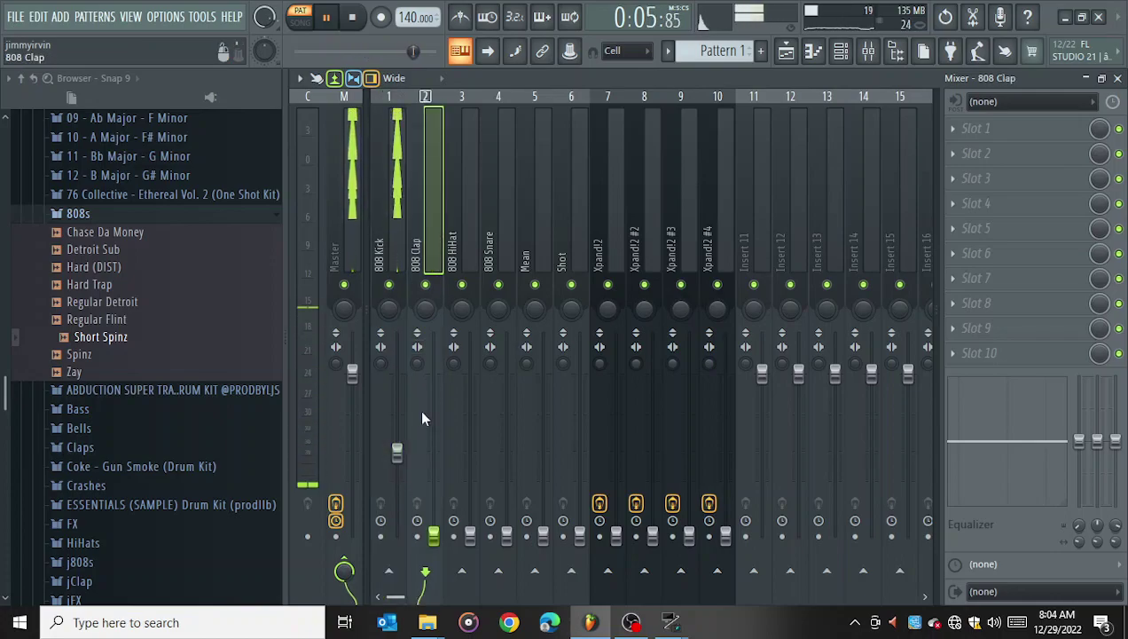
scroll(430, 406, "up", 10)
scroll(430, 406, "up", 10)
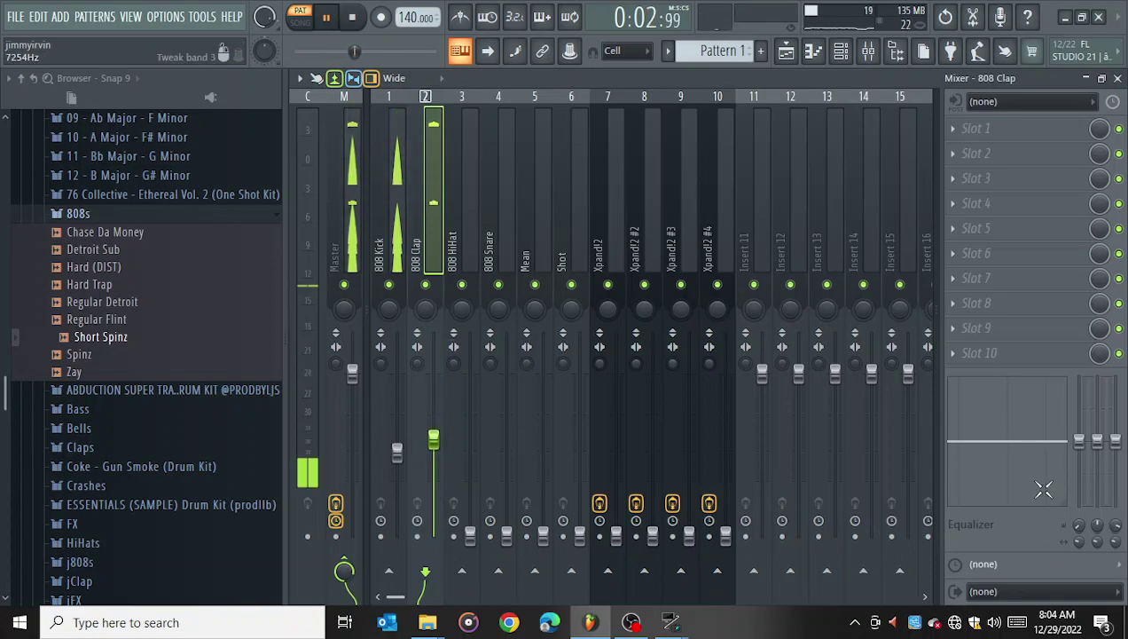
left_click_drag(1079, 440, 1079, 505)
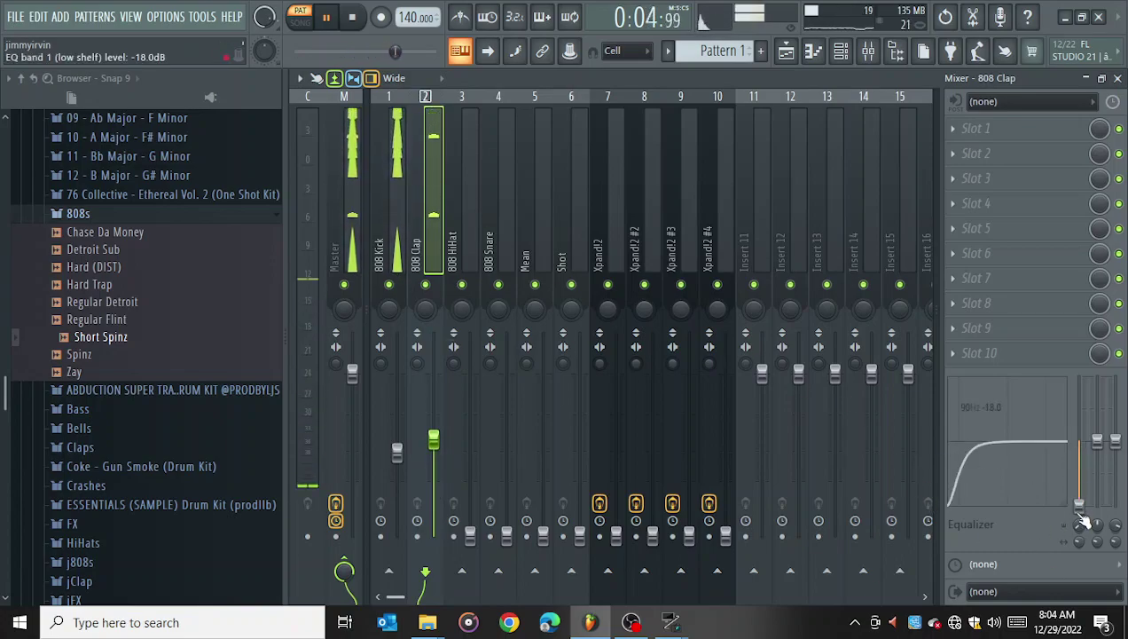
- Bring up the 808 HiHat fader at a low level, raise the Xpand!2 fader higher and set Xpand!2's stereo separation to 38% separated
left_click(466, 229)
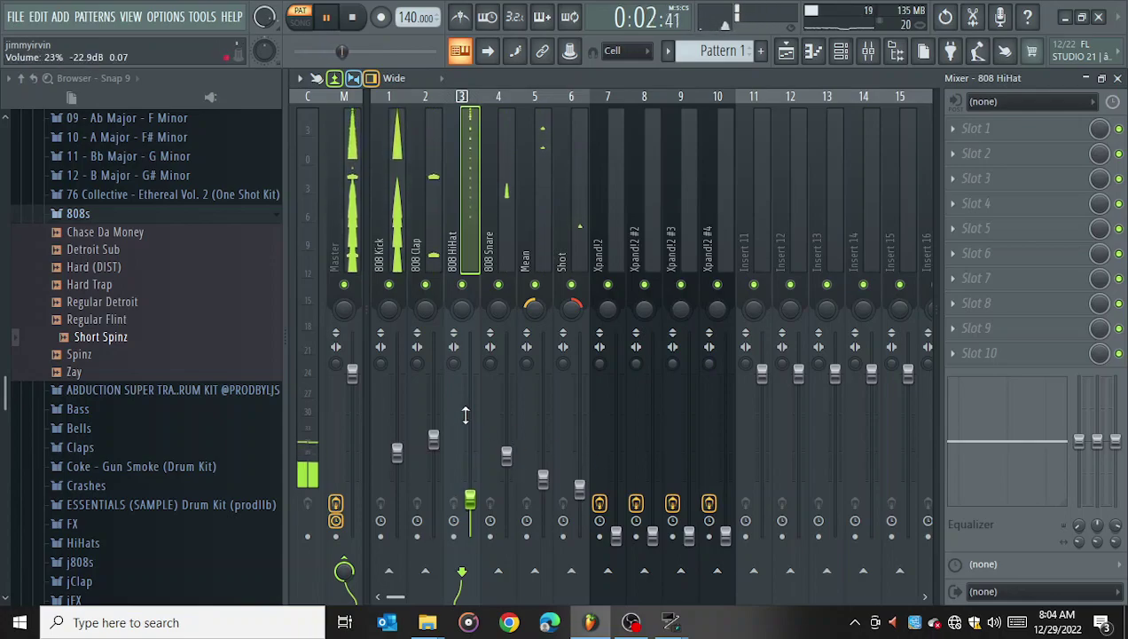
left_click(607, 223)
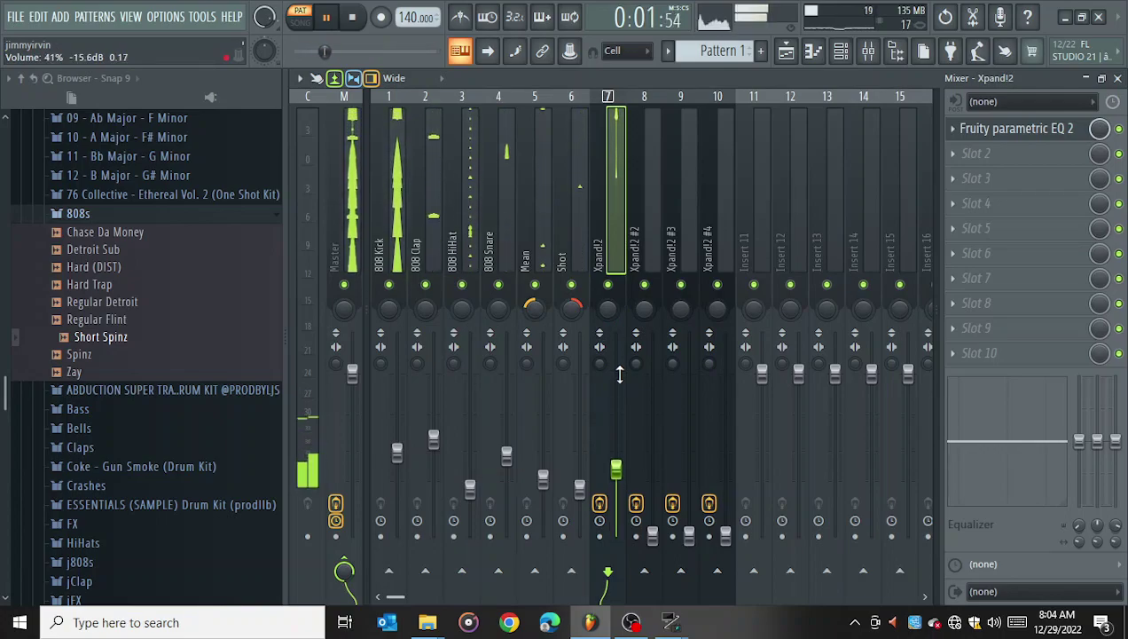
scroll(602, 364, "down", 10)
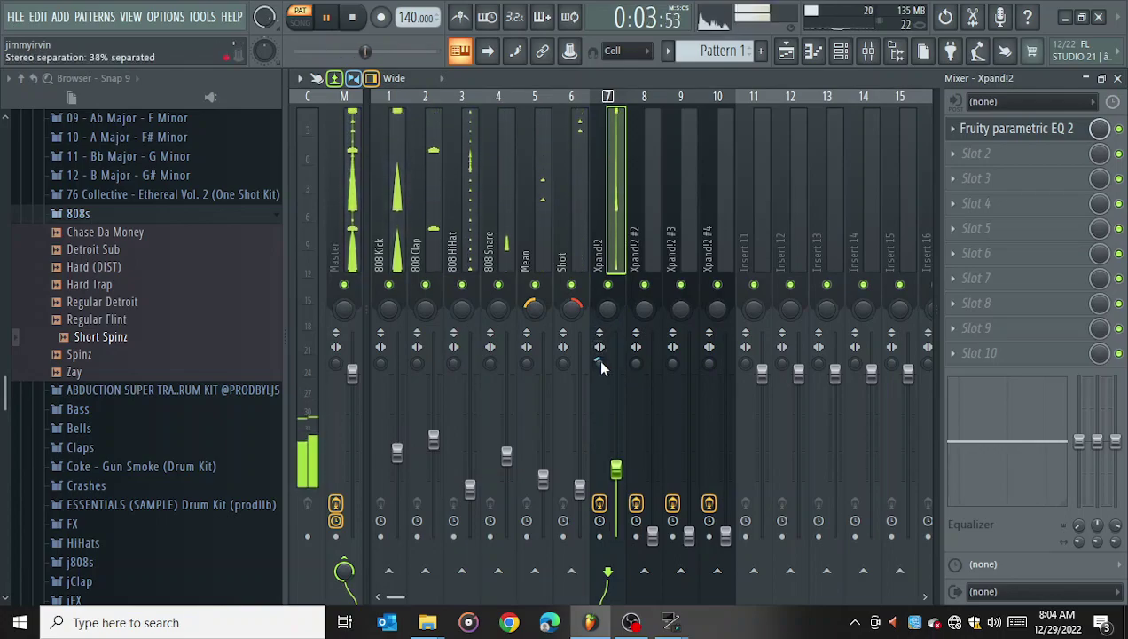
scroll(614, 378, "up", 3)
- Raise the faders of Xpand!2 #2, #3 and #4 to around half level, with #2 the highest
left_click(640, 194)
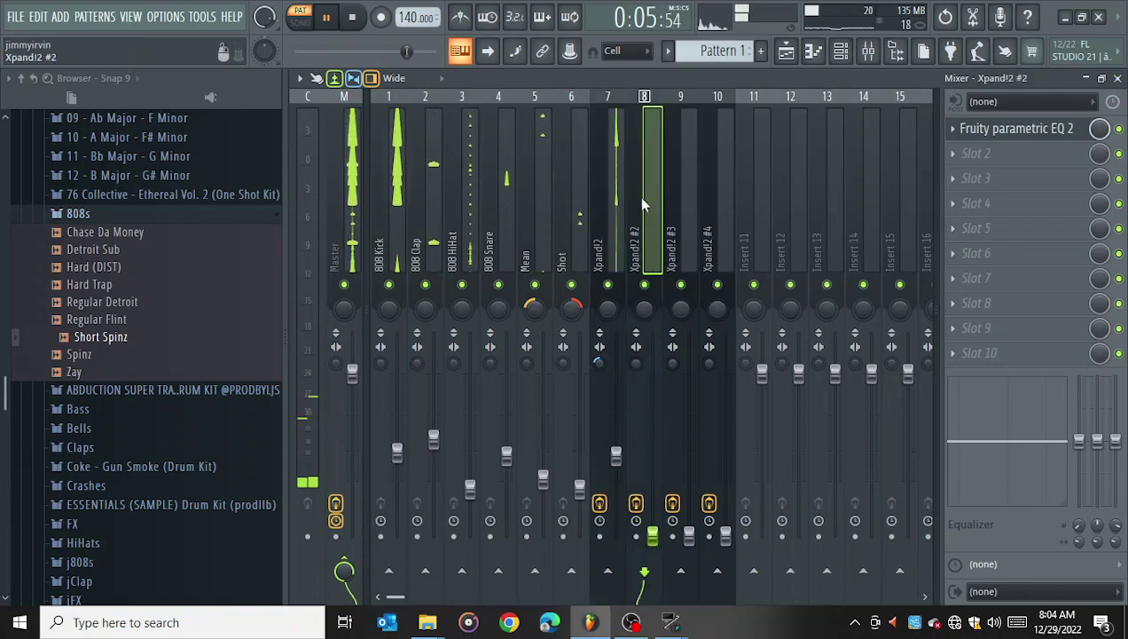
scroll(654, 411, "up", 4)
scroll(654, 411, "up", 10)
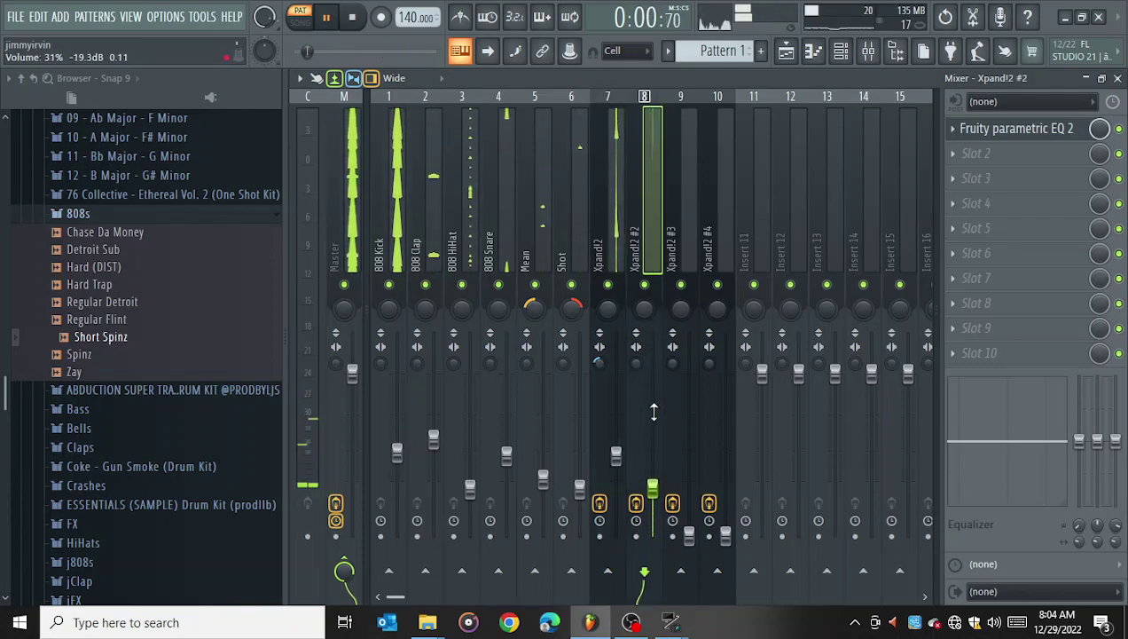
left_click(673, 234)
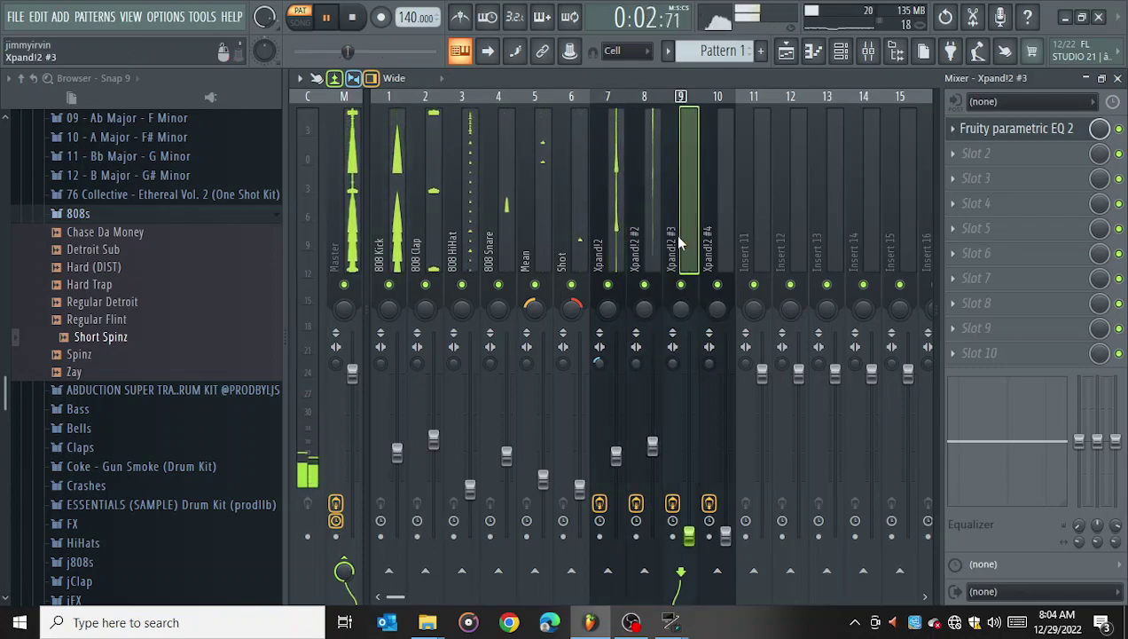
scroll(695, 399, "up", 9)
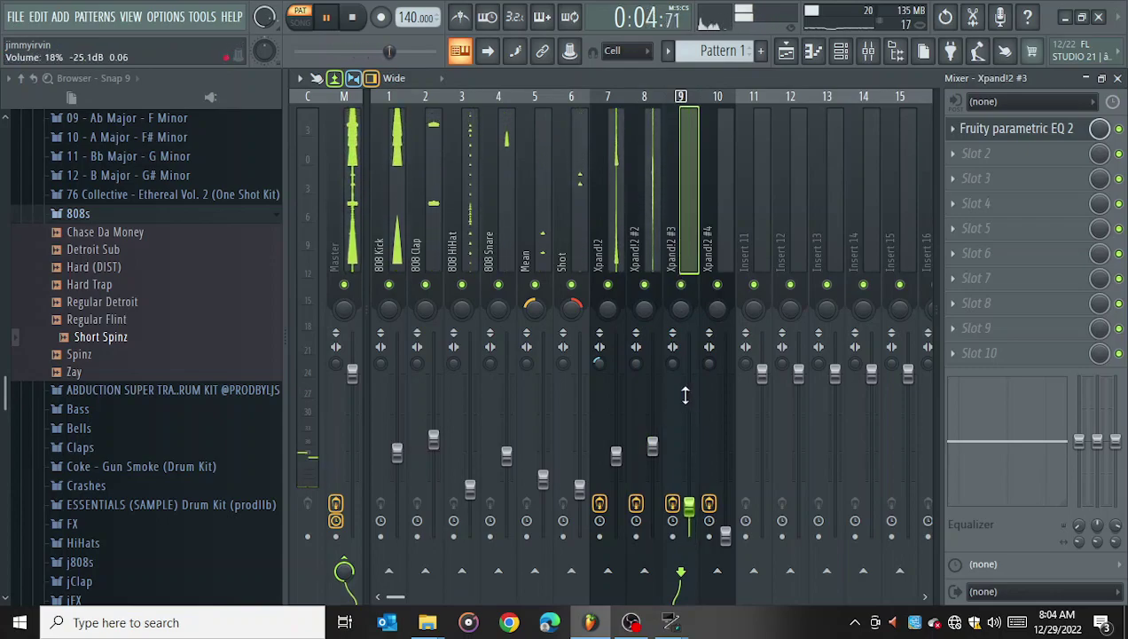
scroll(685, 395, "up", 2)
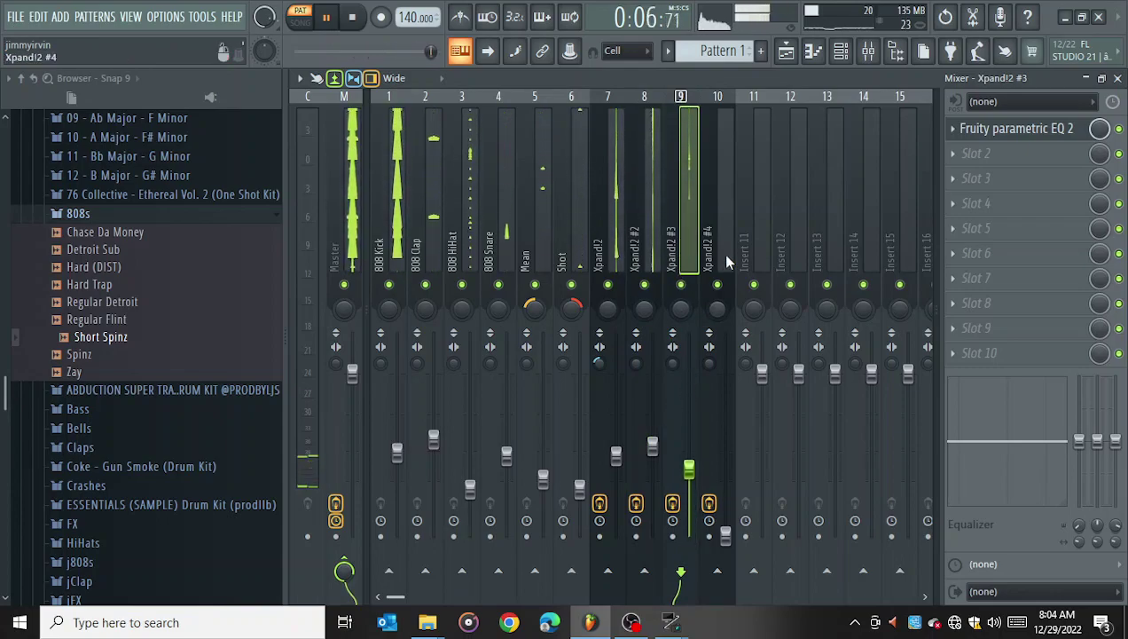
left_click(718, 391)
scroll(721, 395, "up", 9)
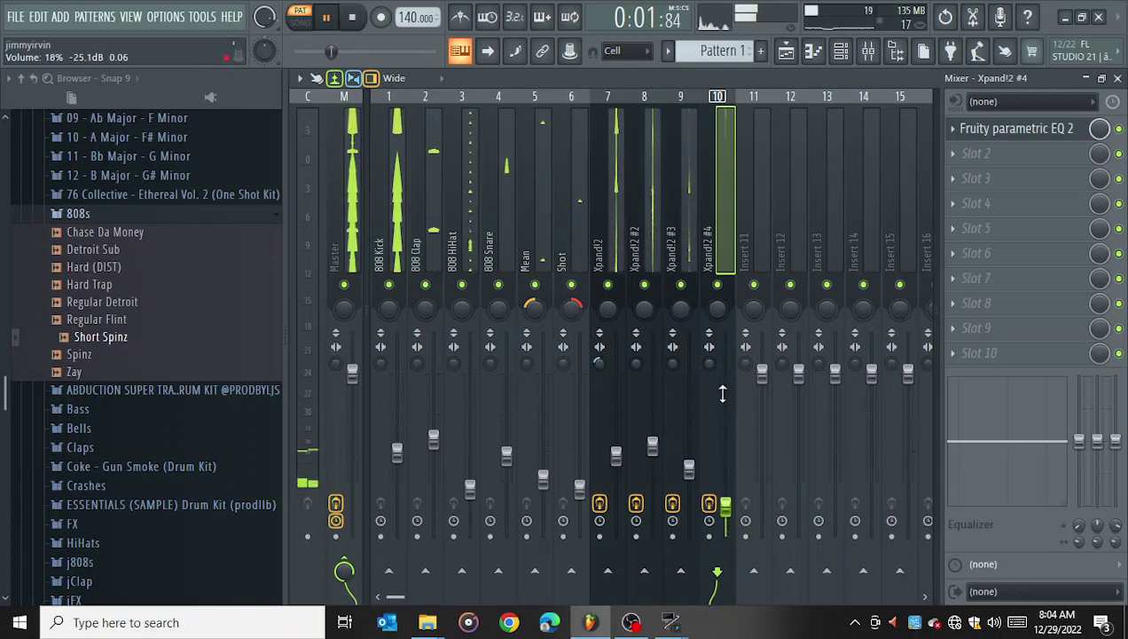
scroll(723, 393, "up", 3)
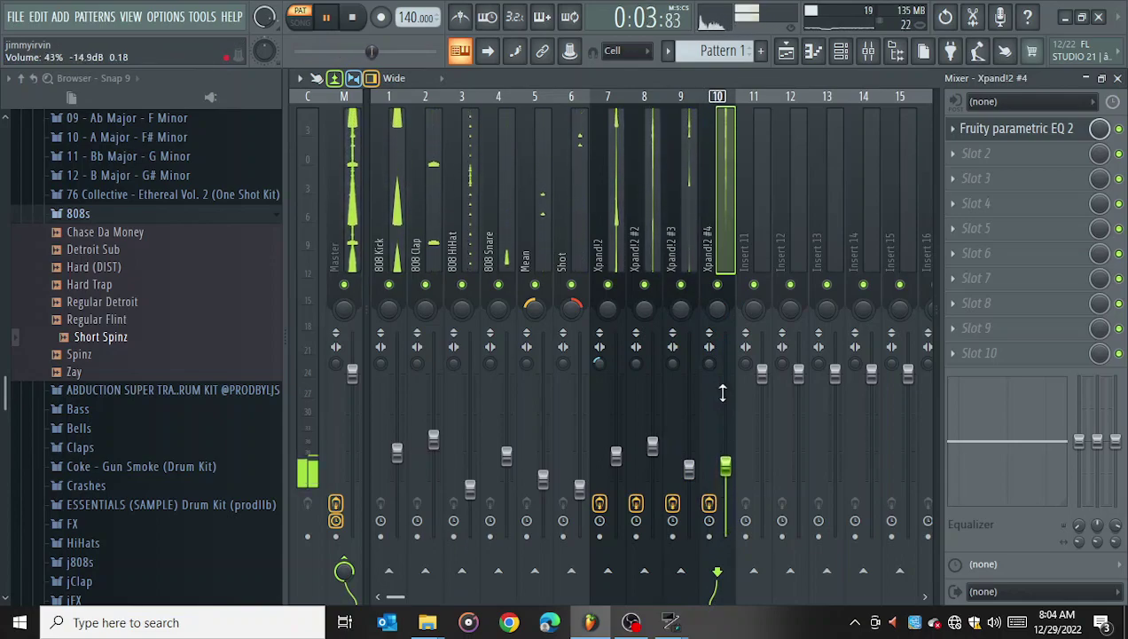
- Stop playback and delete Fruity Limiter from the Master track
left_click(350, 217)
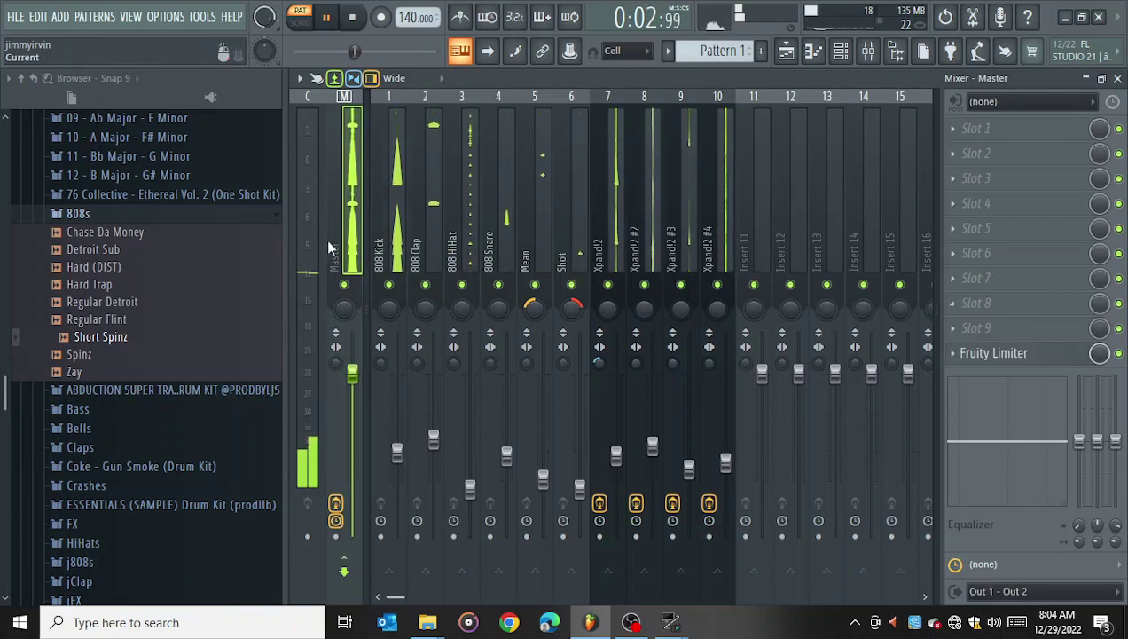
right_click(350, 234)
key("Escape")
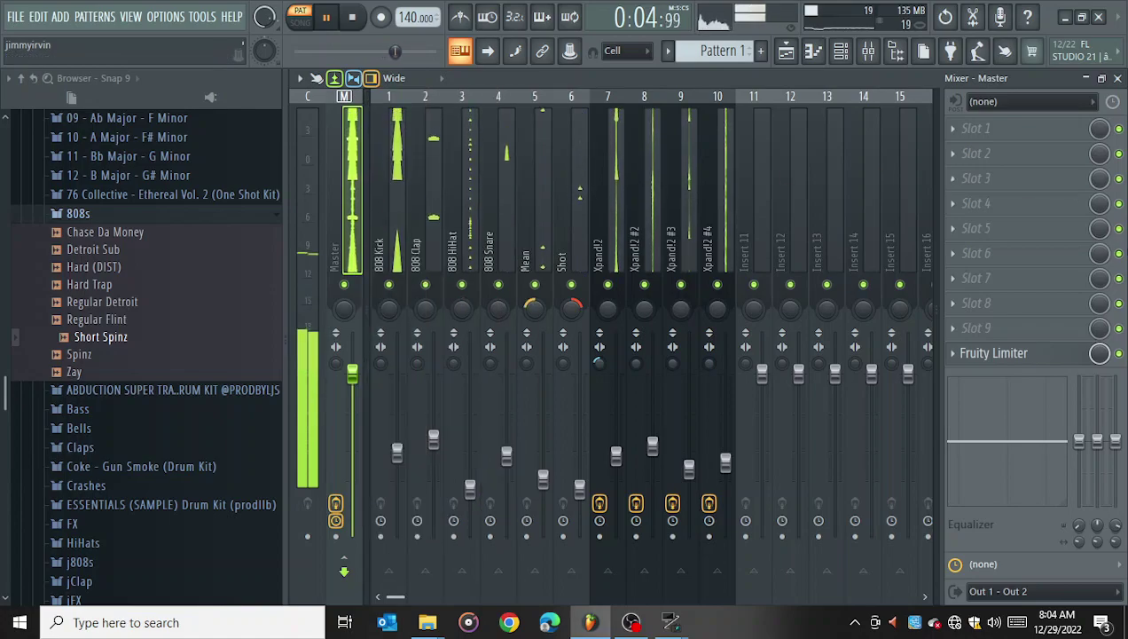
key("space")
right_click(993, 352)
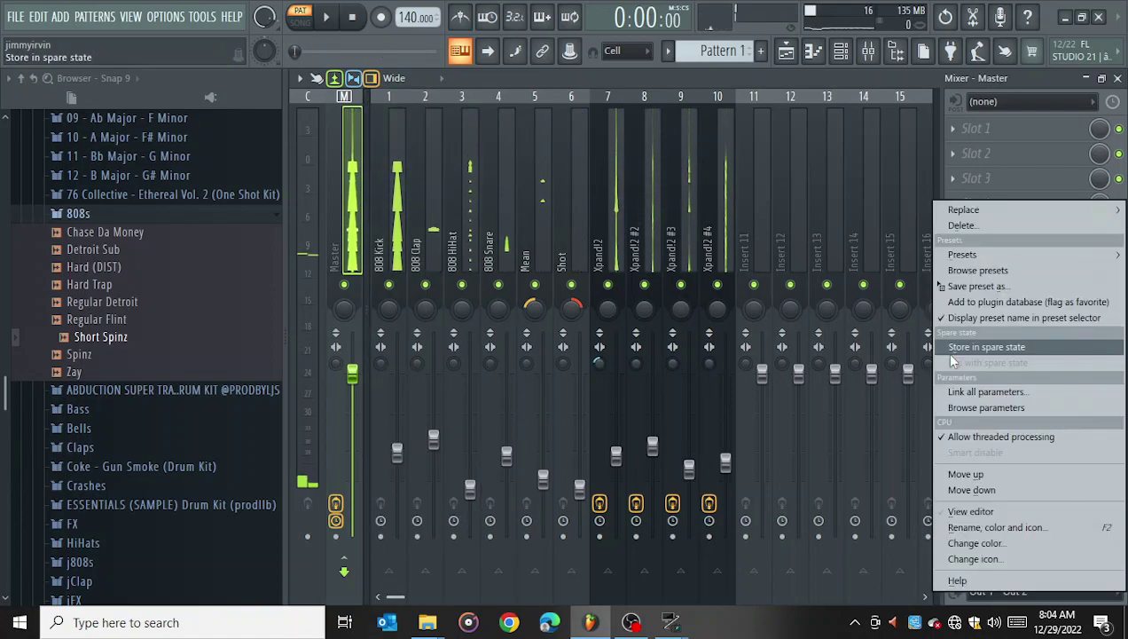
left_click(967, 227)
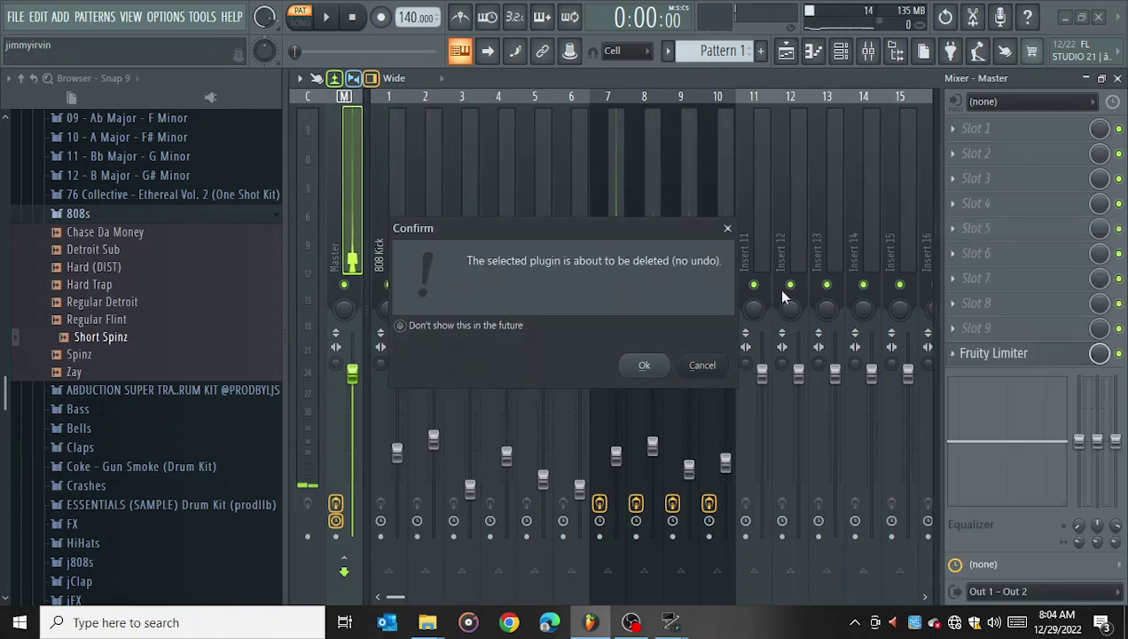
left_click(655, 366)
- Add Fruity Soft Clipper to effect slot 1 of the Master track
left_click(1018, 131)
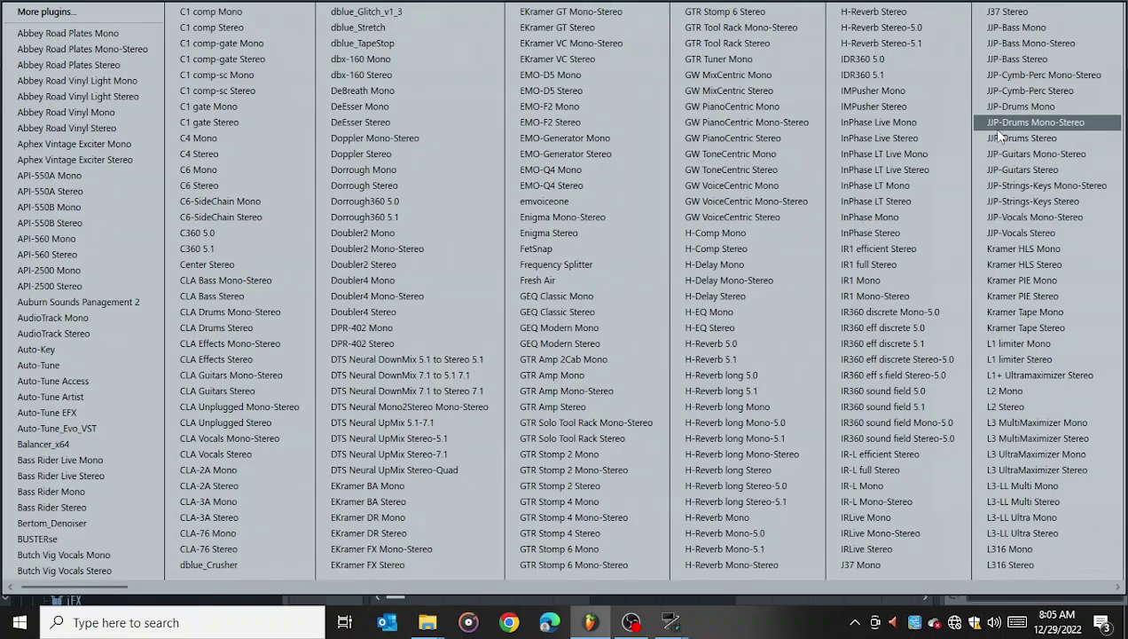
scroll(974, 188, "right", 10)
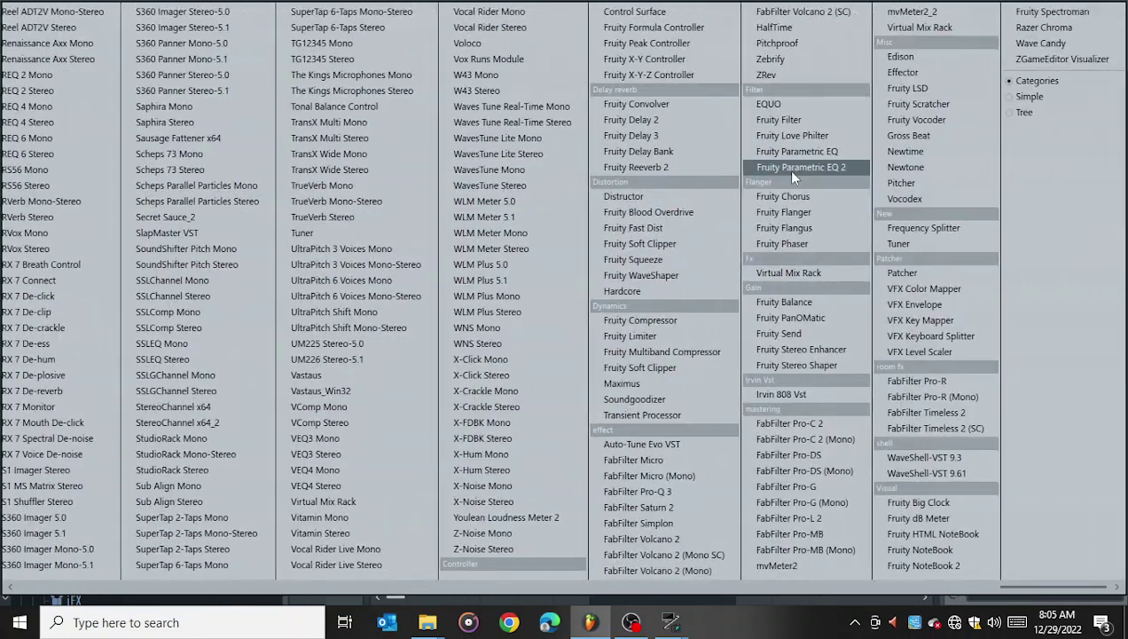
left_click(695, 245)
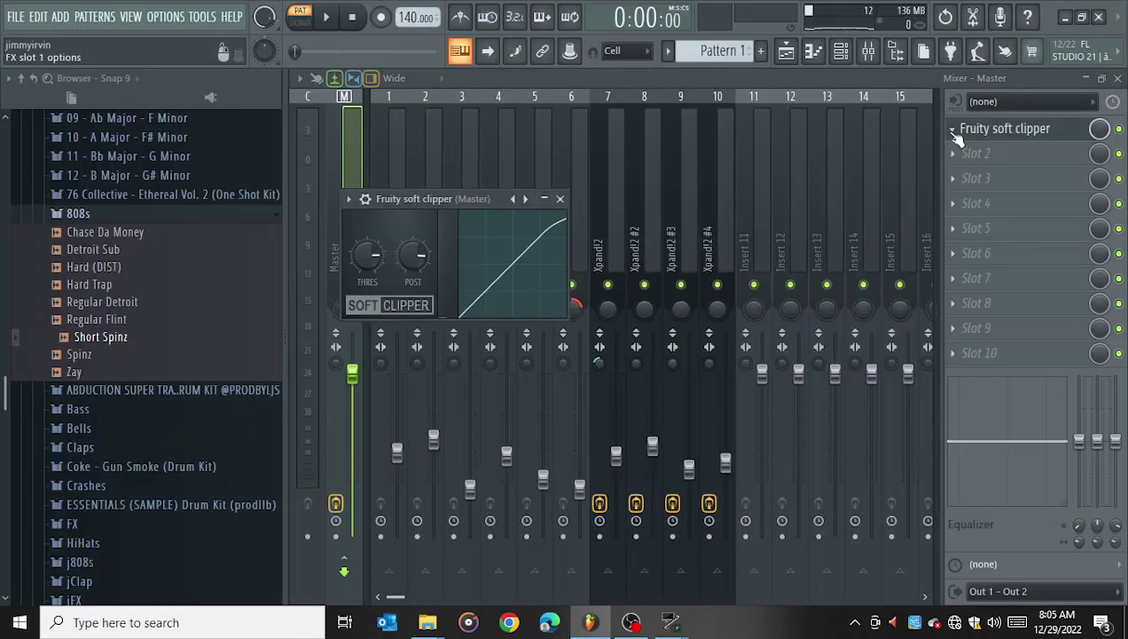
- Copy the Master's soft clipper into effect slots 2, 3 and 4
left_click(956, 135)
left_click_drag(959, 226, 975, 156)
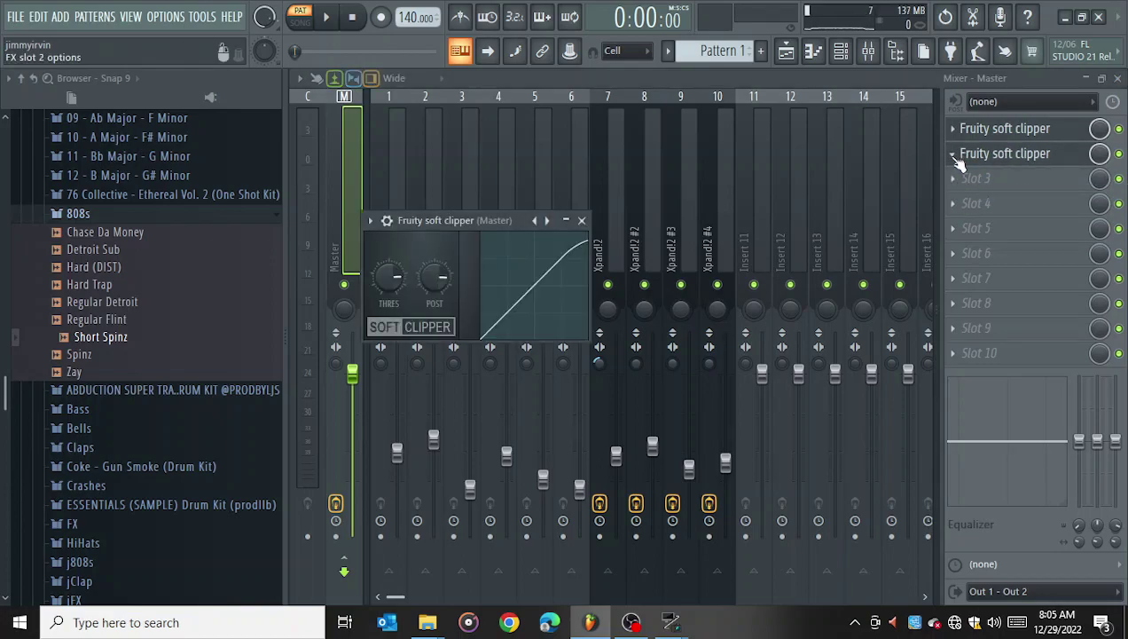
left_click(953, 156)
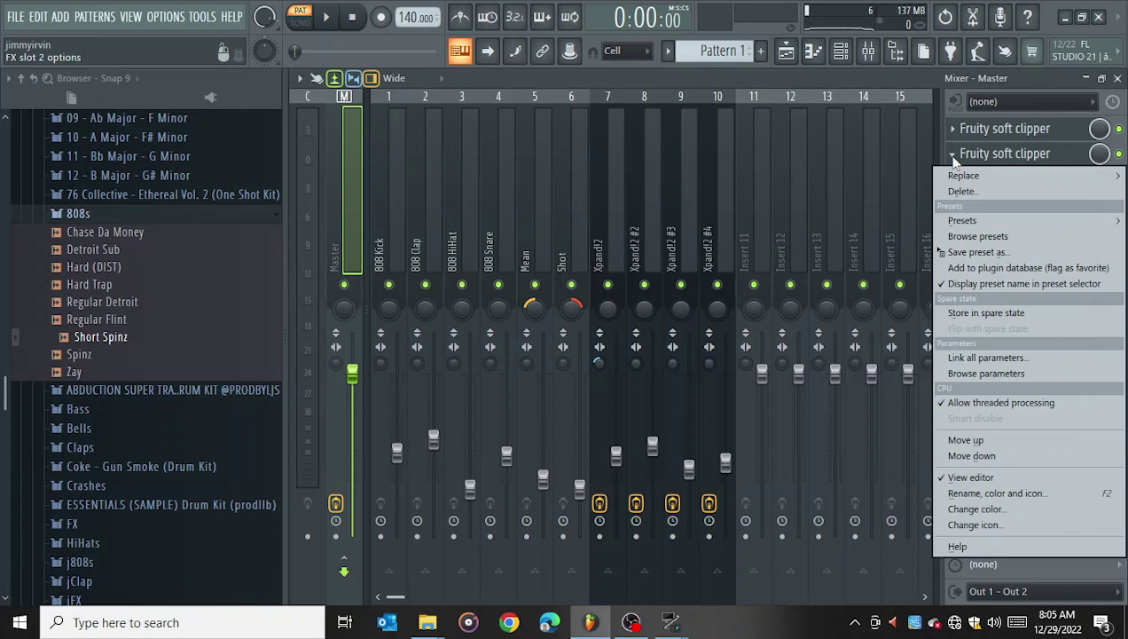
left_click_drag(967, 252, 1019, 178)
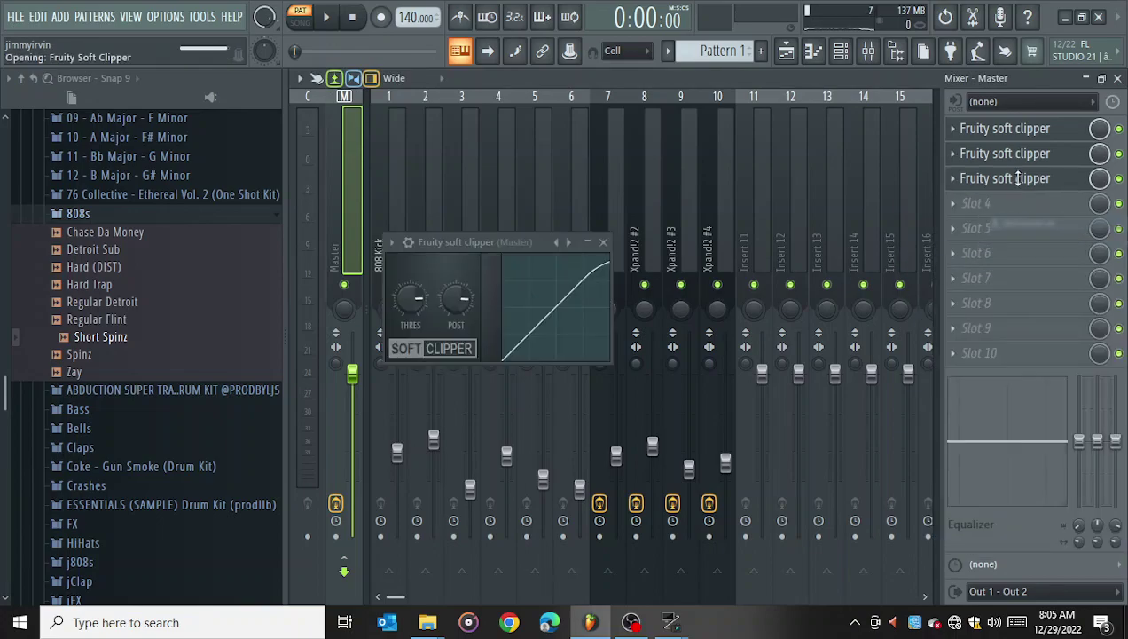
left_click(953, 179)
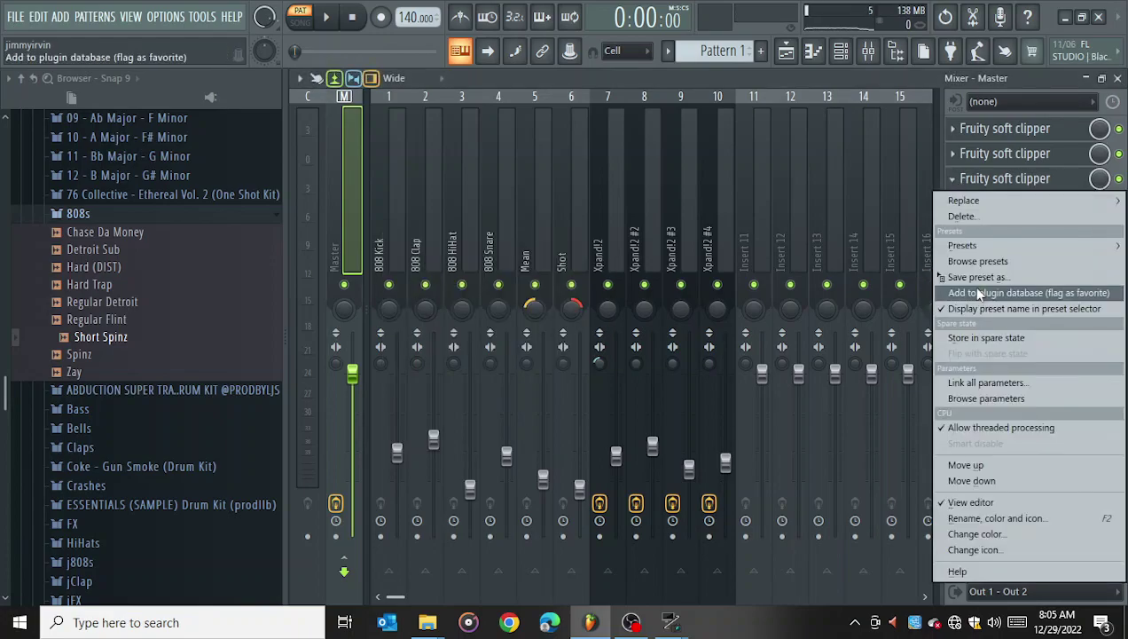
left_click_drag(975, 277, 1013, 210)
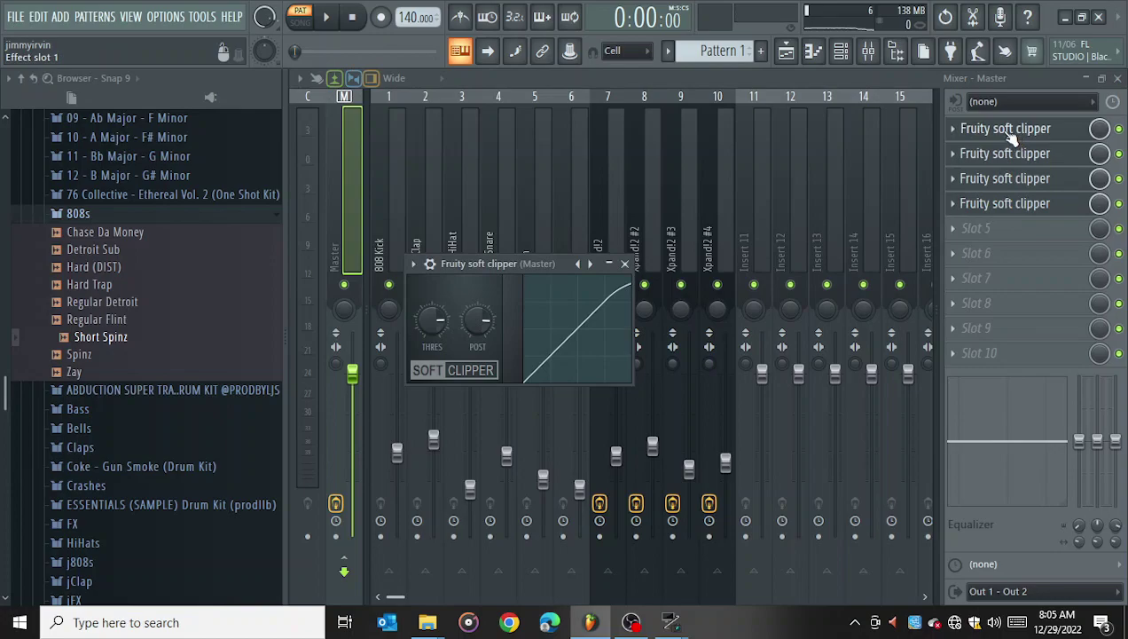
- Restart playback and raise the Post gain of the soft clippers in Master slots 1 and 2
left_click(1014, 135)
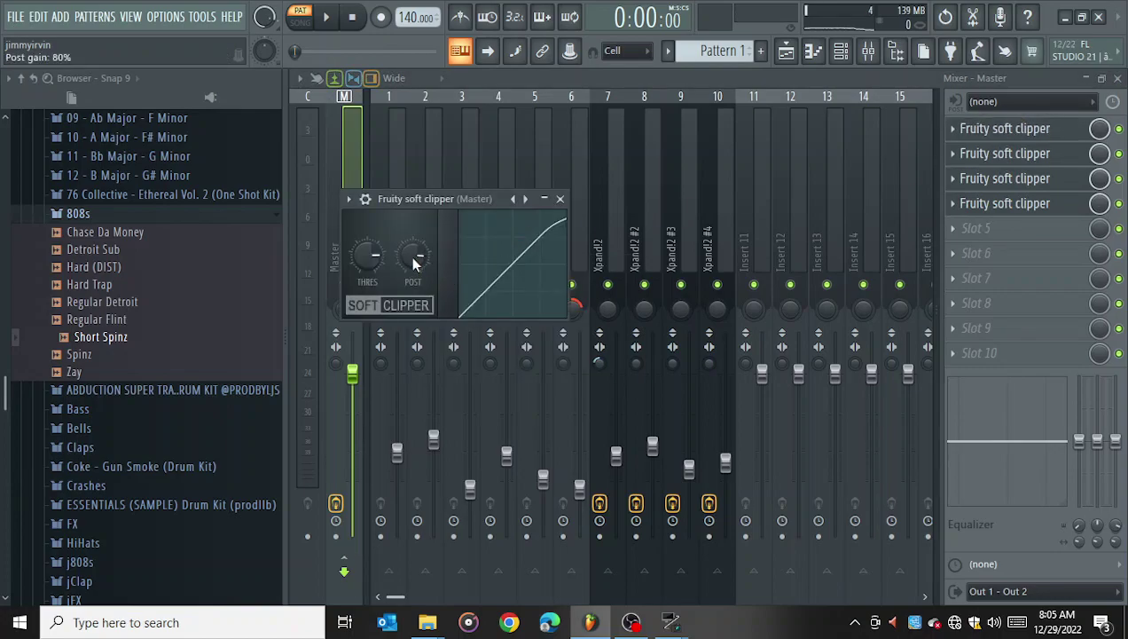
key("space")
left_click_drag(417, 264, 416, 258)
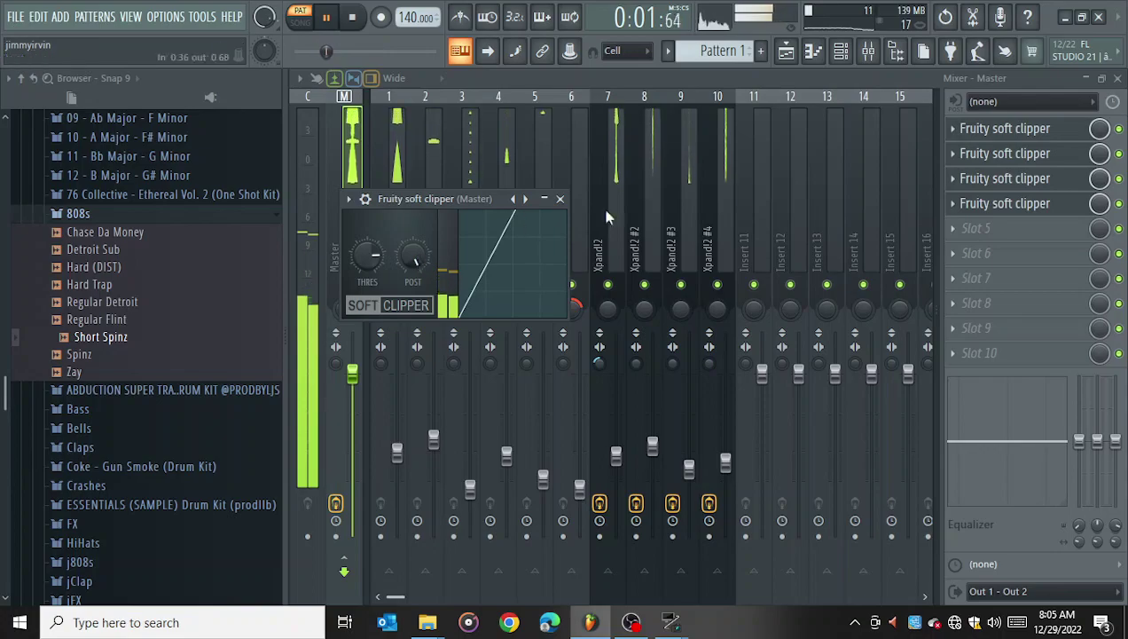
left_click(1000, 155)
left_click(997, 157)
left_click_drag(437, 278, 439, 281)
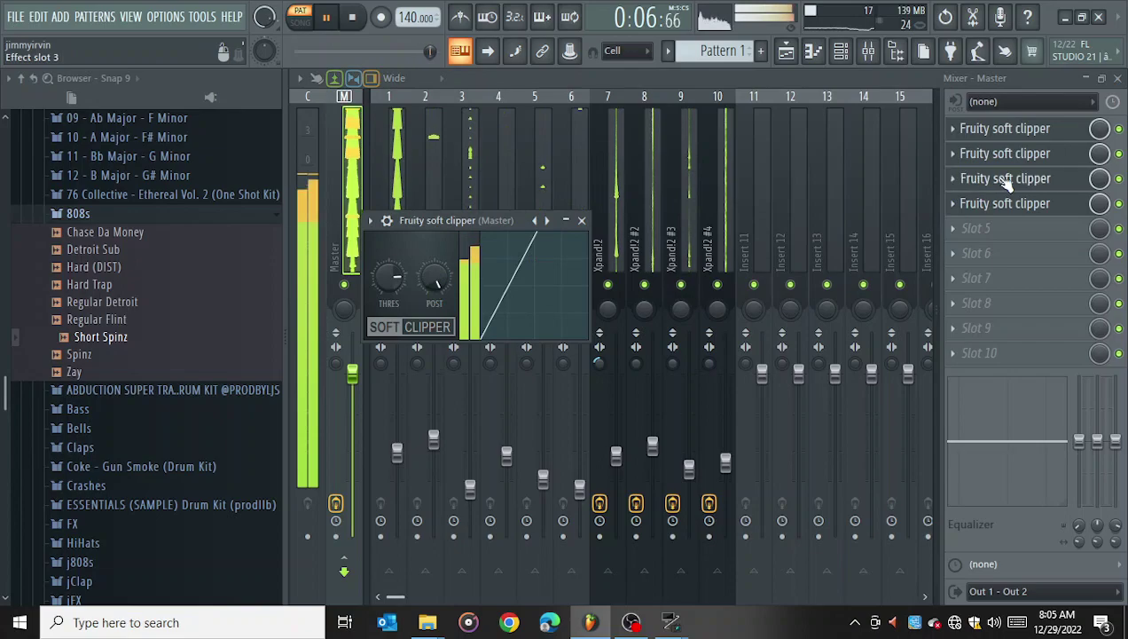
- Raise the slot 3 soft clipper's Post gain to 100%, then trim it back to slightly below 95%
left_click(1005, 179)
left_click(1005, 182)
mouse_move(454, 302)
left_mouse_down()
mouse_move(440, 315)
mouse_move(455, 302)
left_mouse_up()
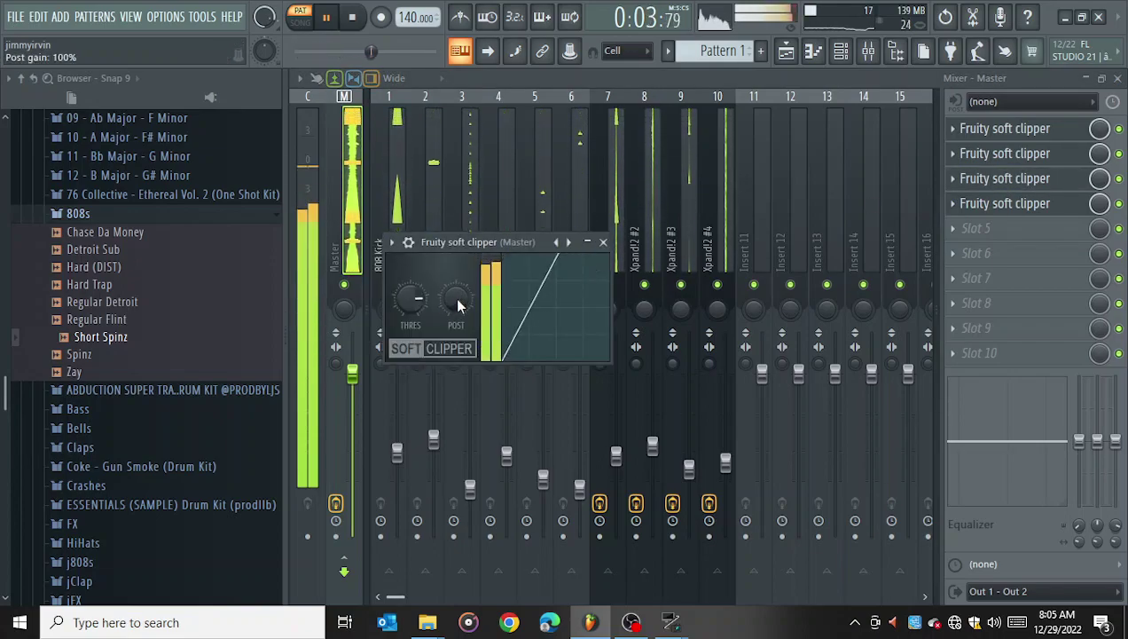
scroll(454, 304, "down", 1)
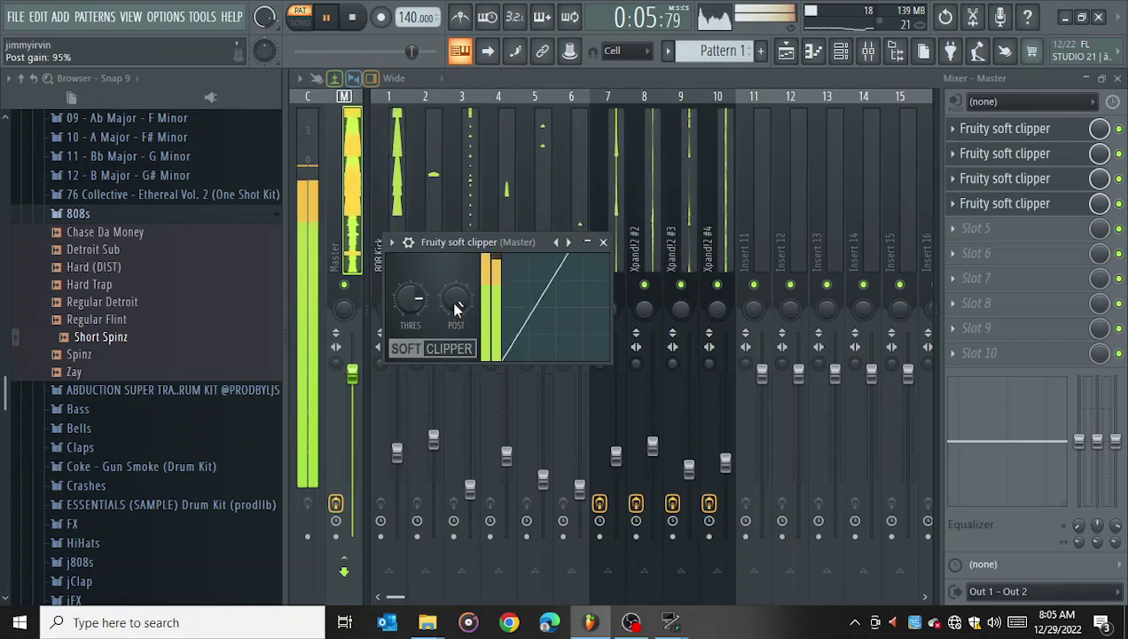
scroll(454, 303, "down", 1)
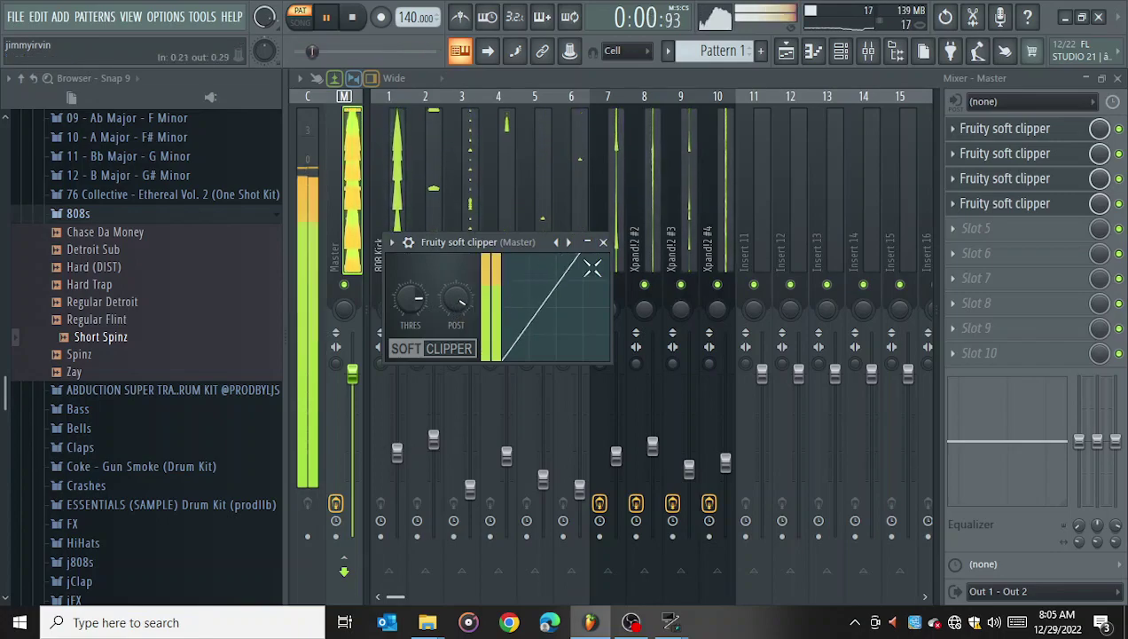
- Stop playback and move the soft clipper in Master slot 4 down to slot 5
key("space")
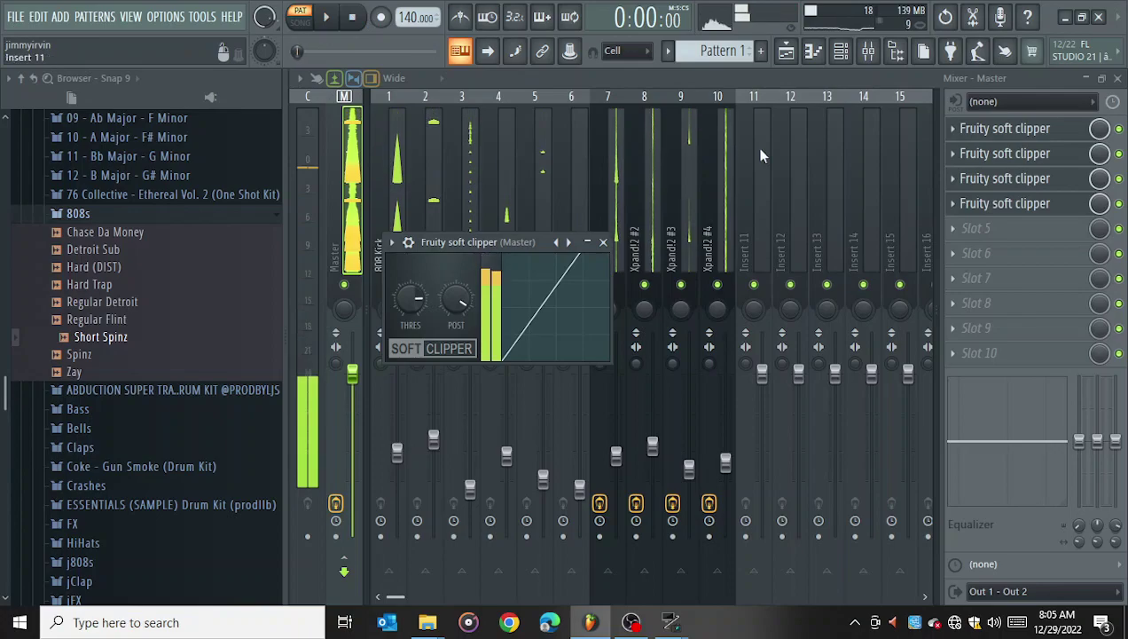
left_click_drag(1020, 210, 1018, 230)
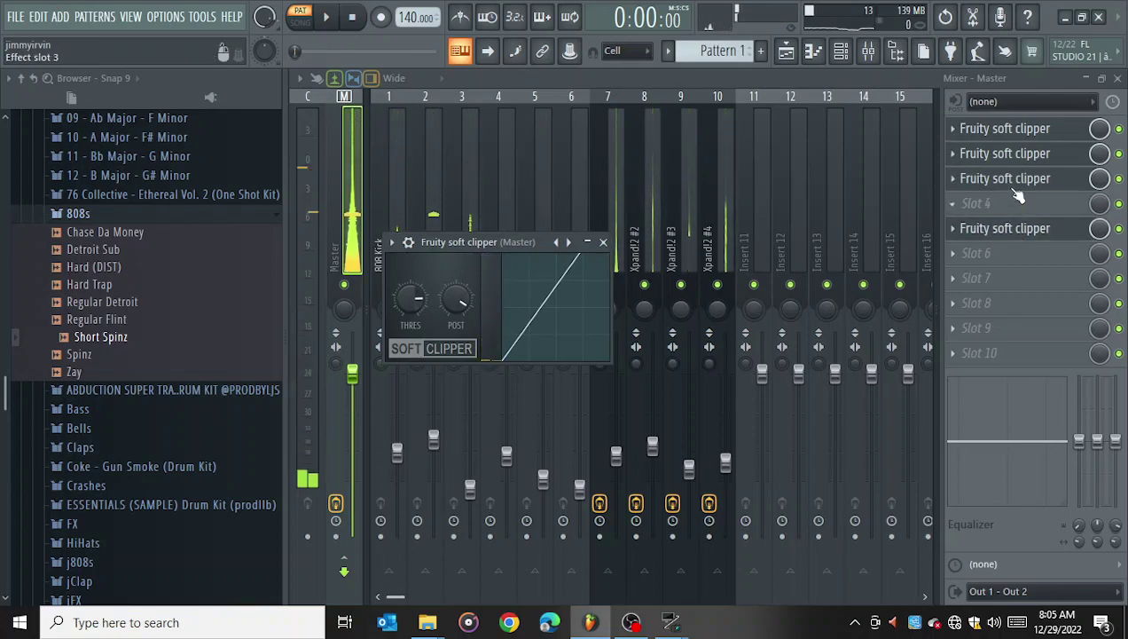
- Move the Master's soft clippers in slots 3, 2 and 1 down one slot each, freeing slot 1, and close the clipper window
left_click_drag(1011, 178, 1020, 205)
left_click_drag(1011, 161, 1009, 180)
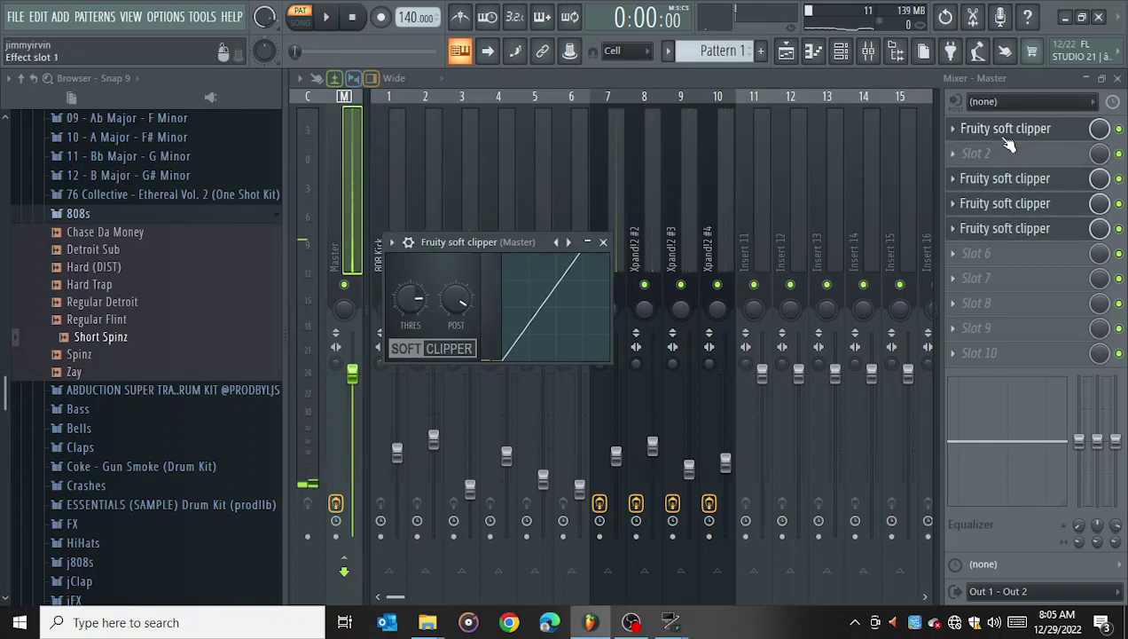
left_click_drag(1000, 128, 991, 158)
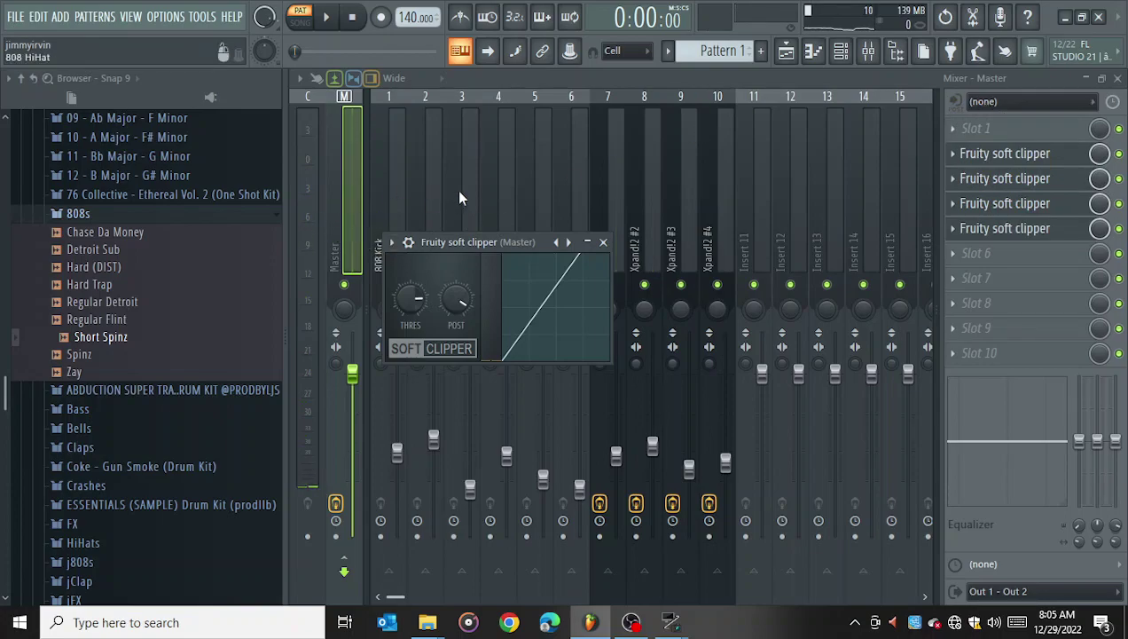
left_click(873, 78)
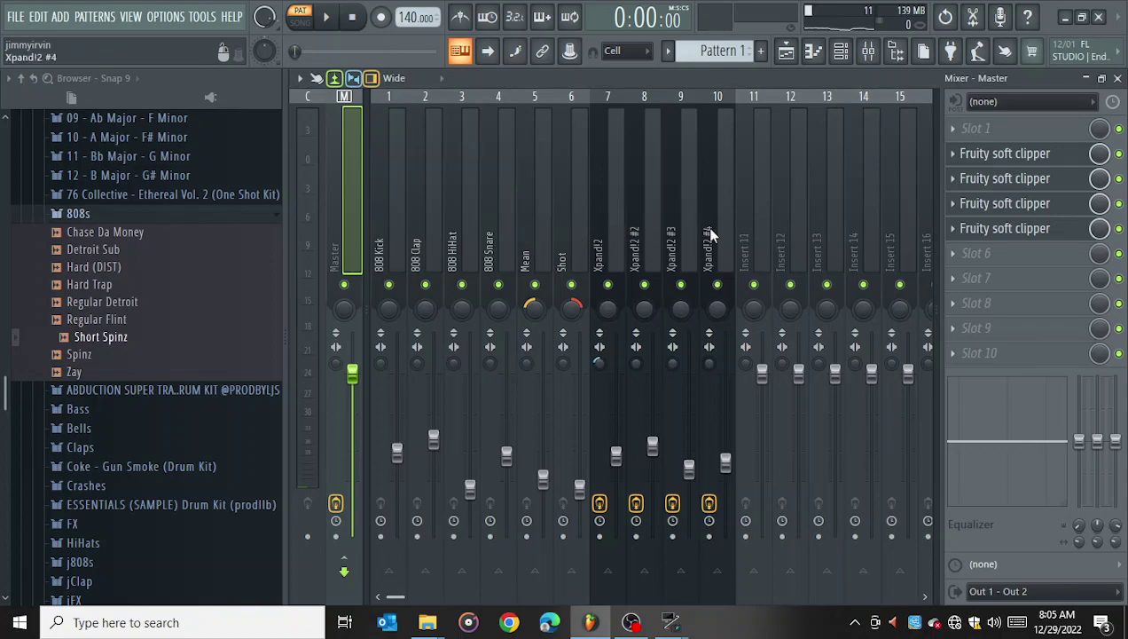
- Inspect the 808 Kick and 808 Clap mixer tracks, then reselect the Master track
left_click(392, 233)
left_click(431, 225)
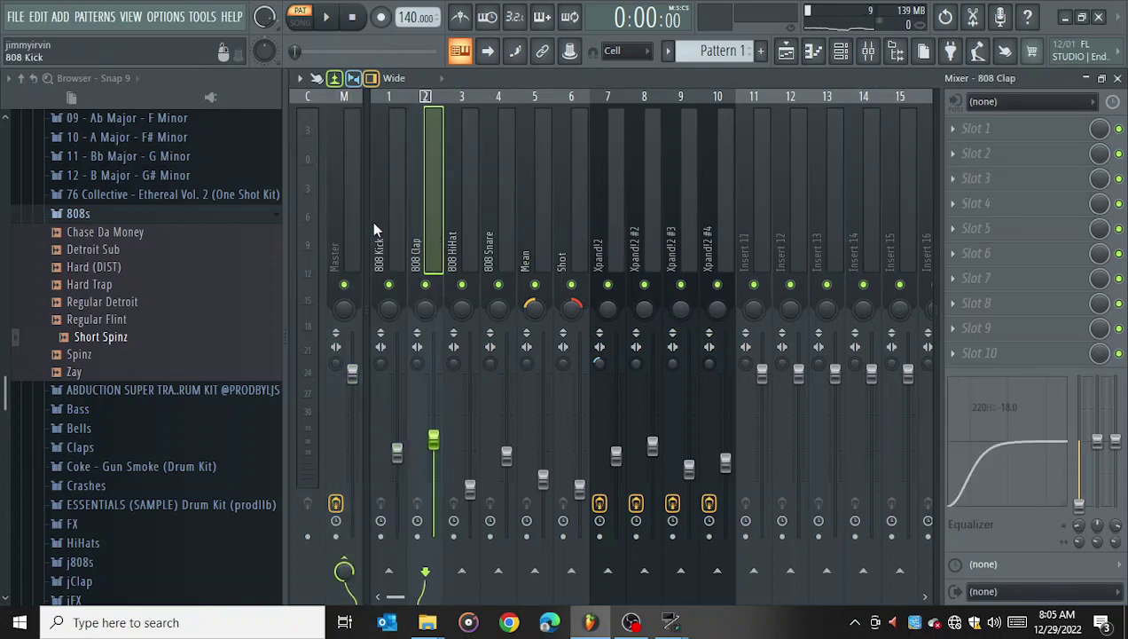
left_click(359, 228)
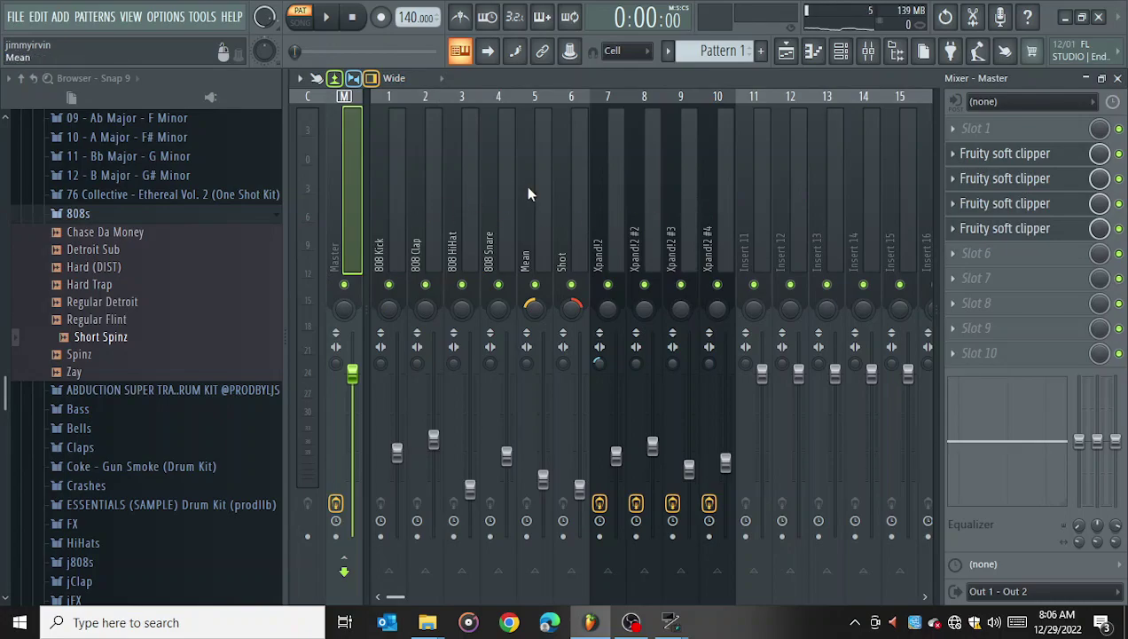
- Show the Playlist, start playback and switch from song to pattern mode to listen to Pattern 1
left_click(785, 51)
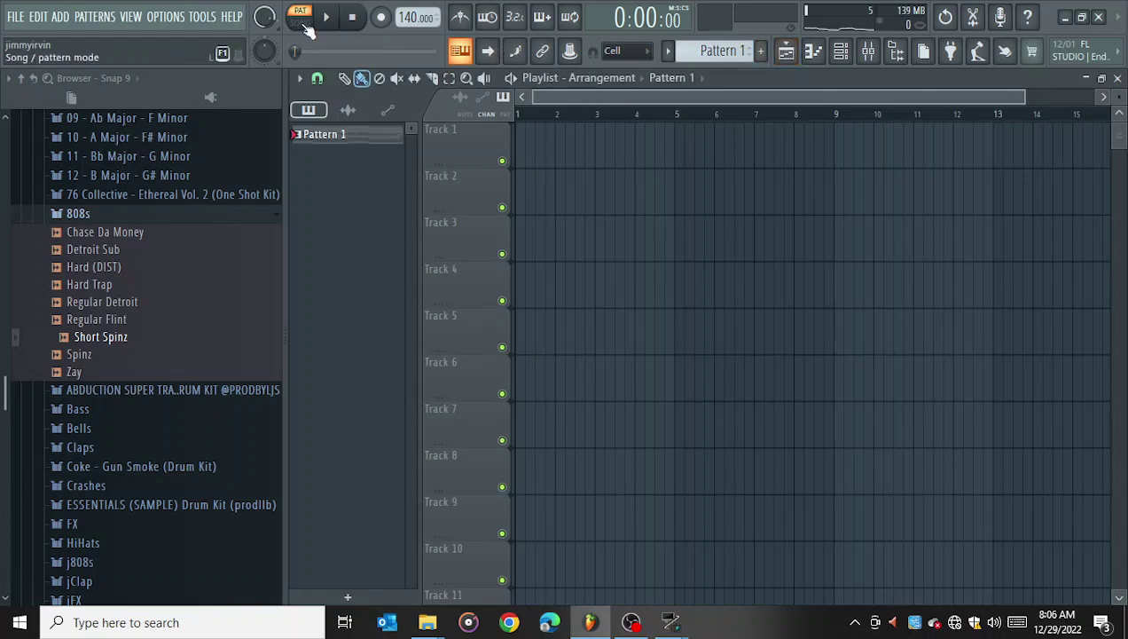
key("space")
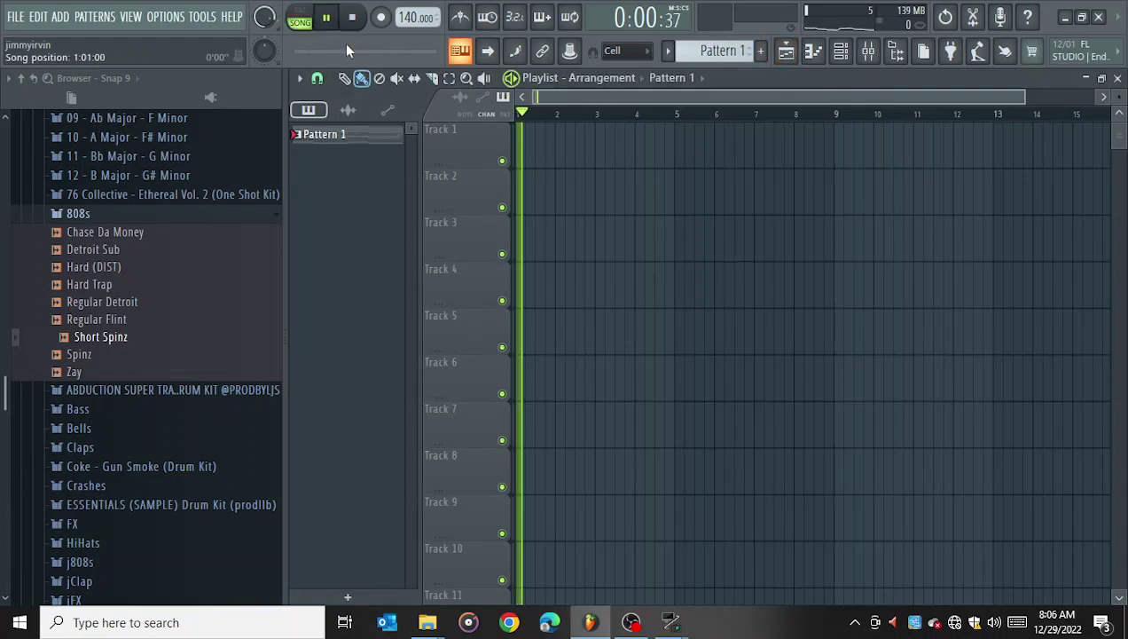
left_click(301, 18)
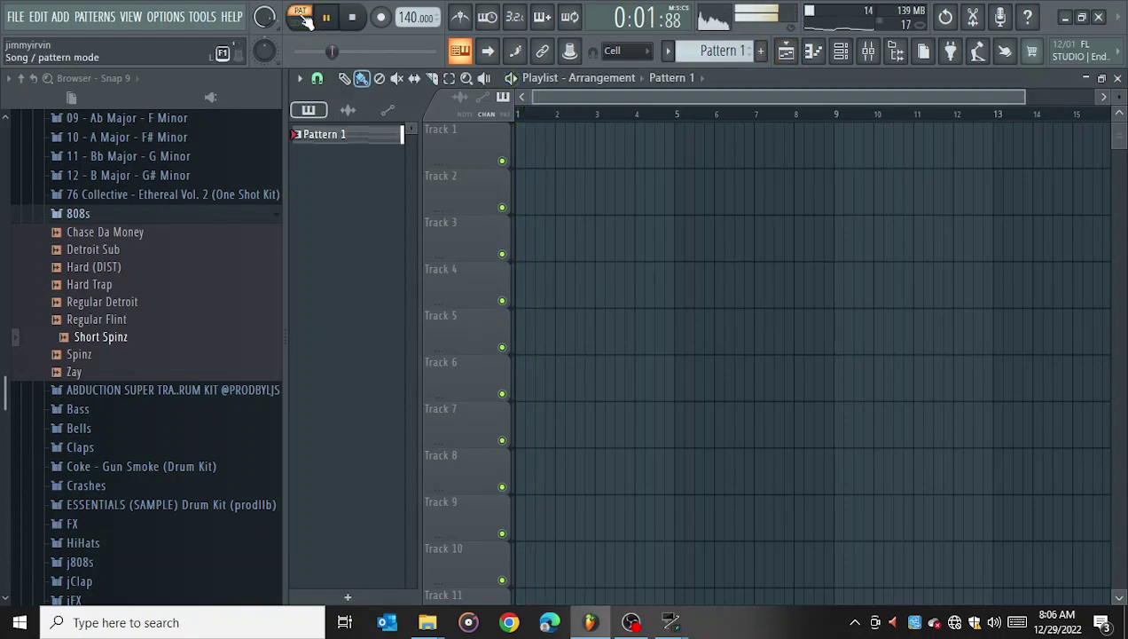